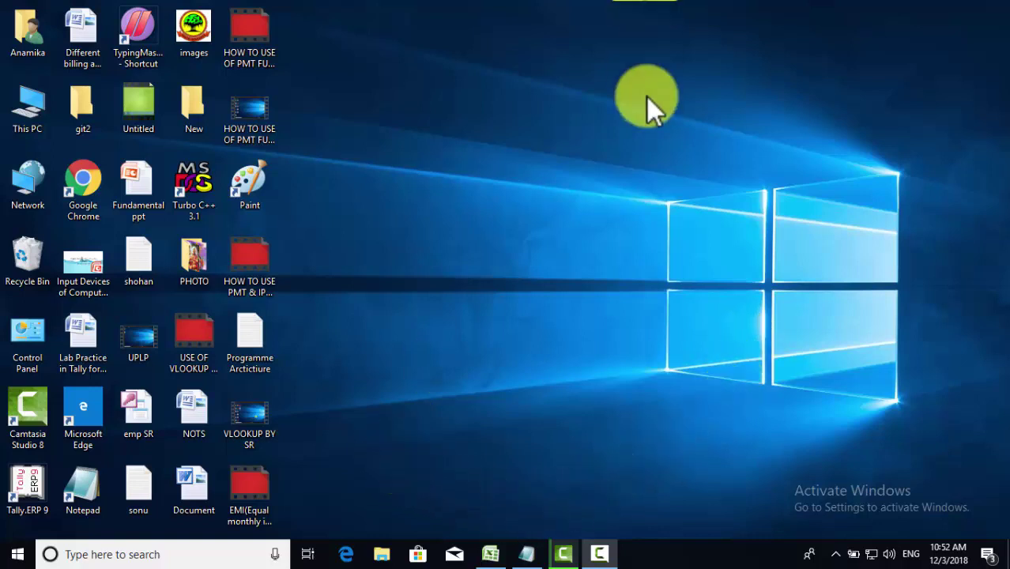
Step: Launch Excel from the Run box with 'excel' to get the blank workbook Book2
{"action": "key", "text": "super+r"}
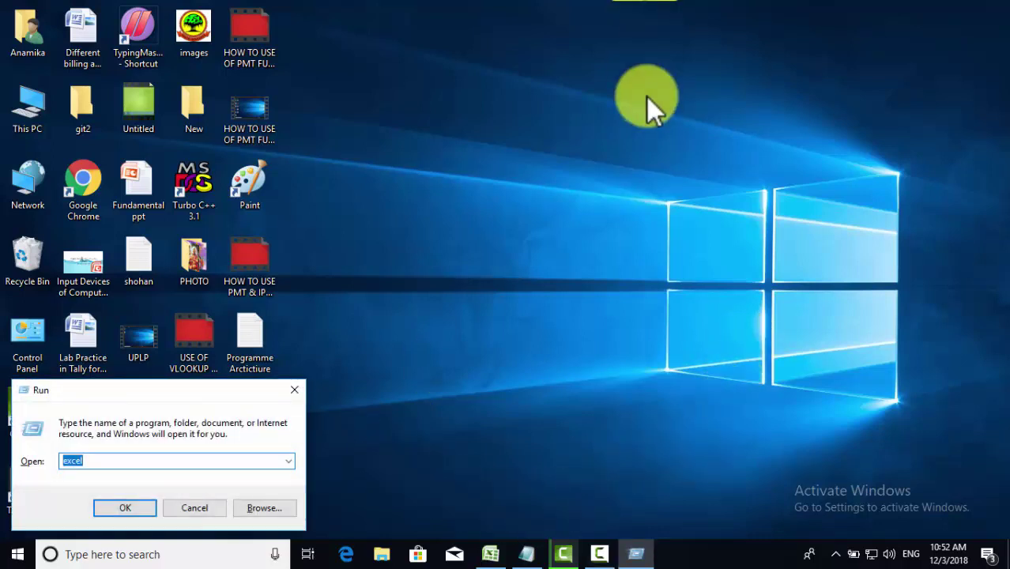
{"action": "key", "text": "Return"}
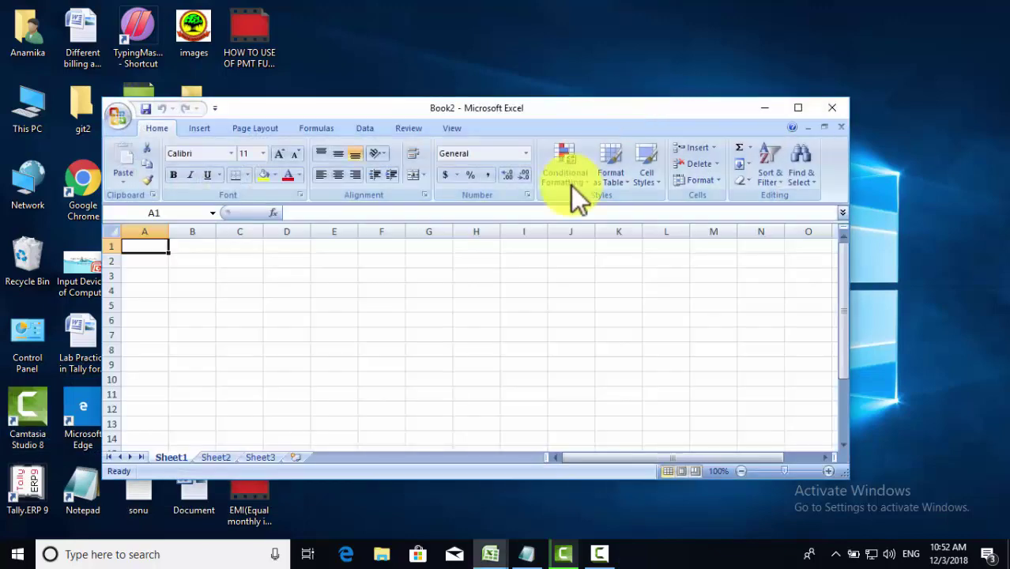
Step: Maximize Excel and place a red-style WordArt near the top of the sheet
{"action": "left_click", "coordinate": [800, 108]}
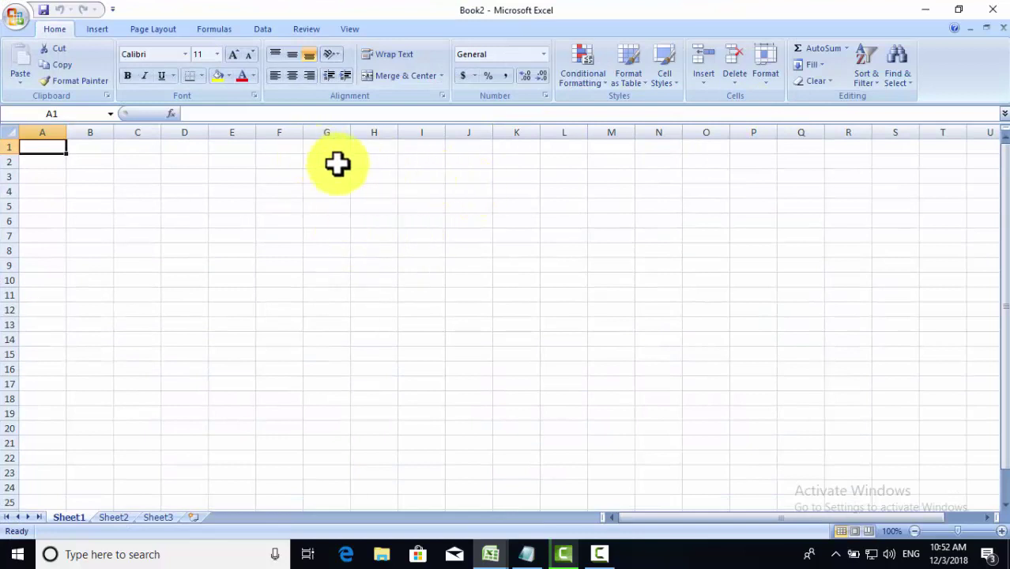
{"action": "left_click", "coordinate": [99, 28]}
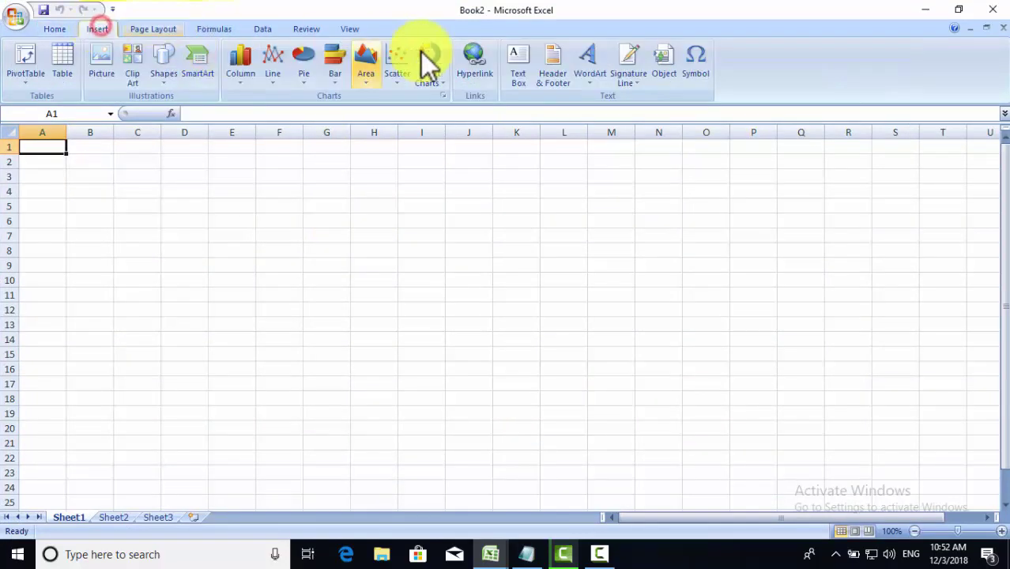
{"action": "left_click", "coordinate": [591, 64]}
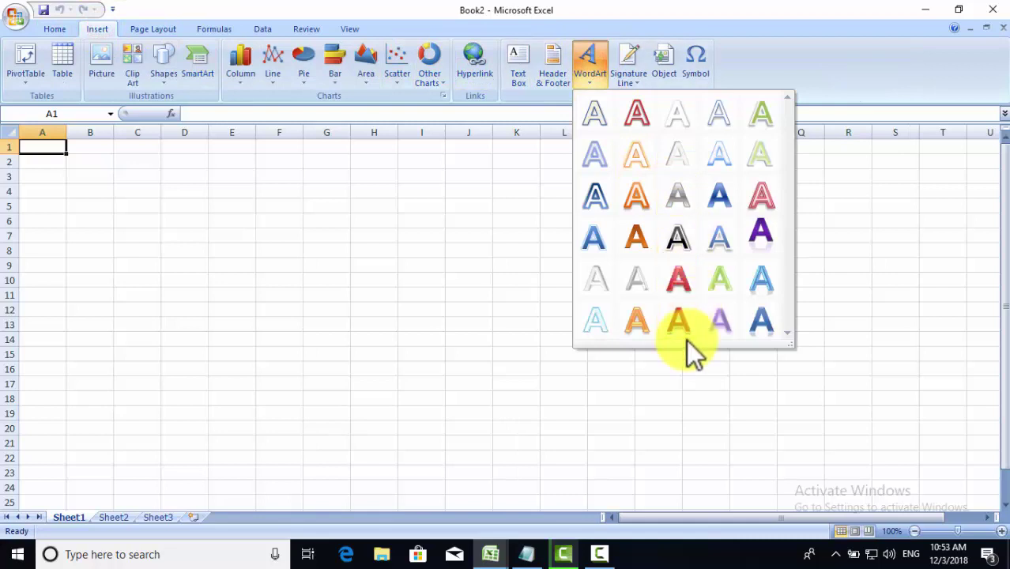
{"action": "left_click", "coordinate": [683, 327]}
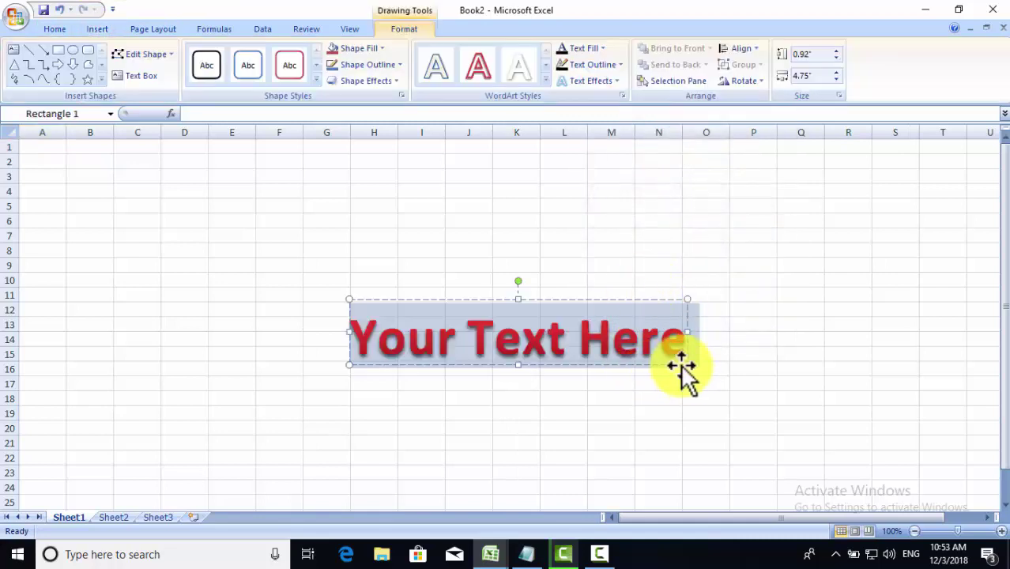
{"action": "left_click_drag", "start_coordinate": [680, 365], "coordinate": [584, 219]}
Step: Replace the WordArt placeholder text with 'PPMT & IPMT'
{"action": "key", "text": "BackSpace"}
{"action": "key", "text": "BackSpace"}
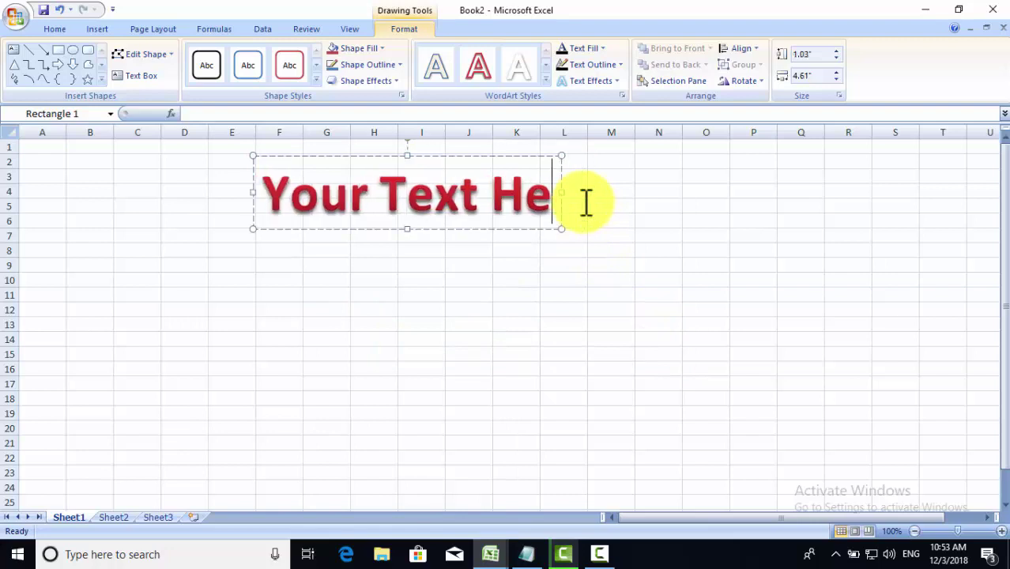
{"action": "key", "text": "BackSpace"}
{"action": "key", "text": "BackSpace"}
{"action": "key", "text": "BackSpace"}
{"action": "key", "text": "BackSpace"}
{"action": "key", "text": "BackSpace"}
{"action": "key", "text": "BackSpace"}
{"action": "key", "text": "BackSpace"}
{"action": "key", "text": "BackSpace"}
{"action": "key", "text": "BackSpace"}
{"action": "key", "text": "BackSpace"}
{"action": "key", "text": "BackSpace"}
{"action": "key", "text": "BackSpace"}
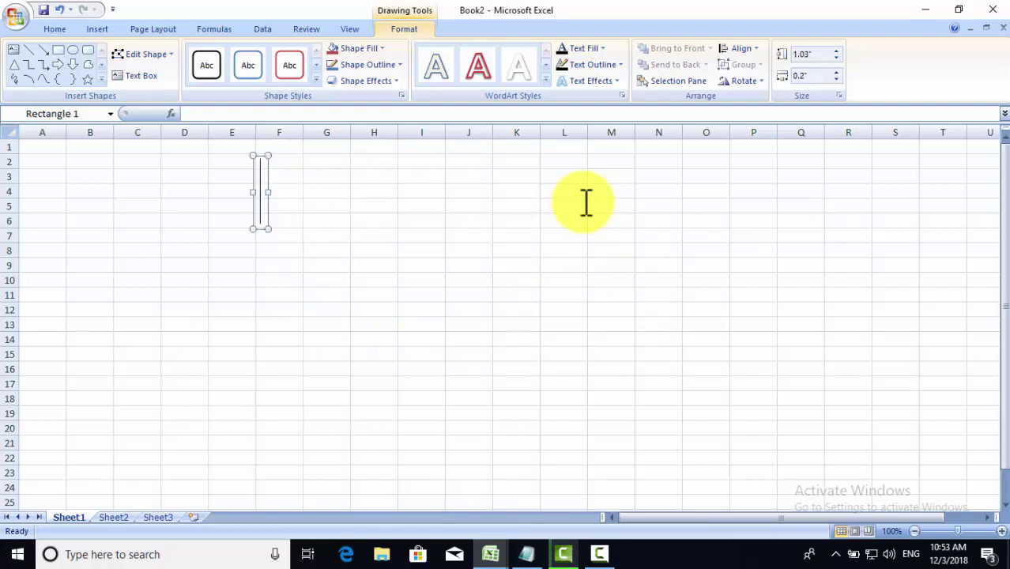
{"action": "type", "text": "p"}
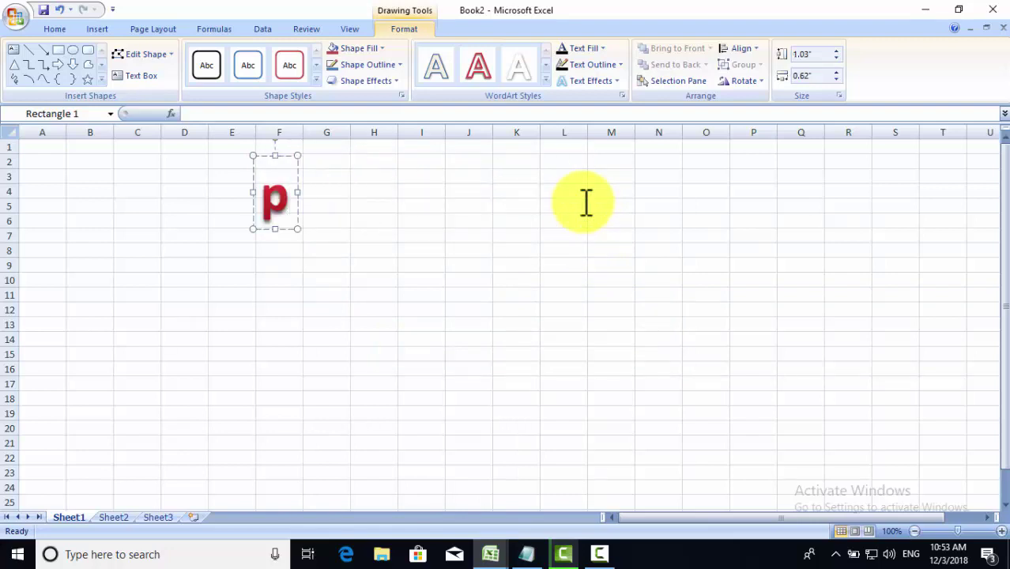
{"action": "key", "text": "BackSpace"}
{"action": "type", "text": "P"}
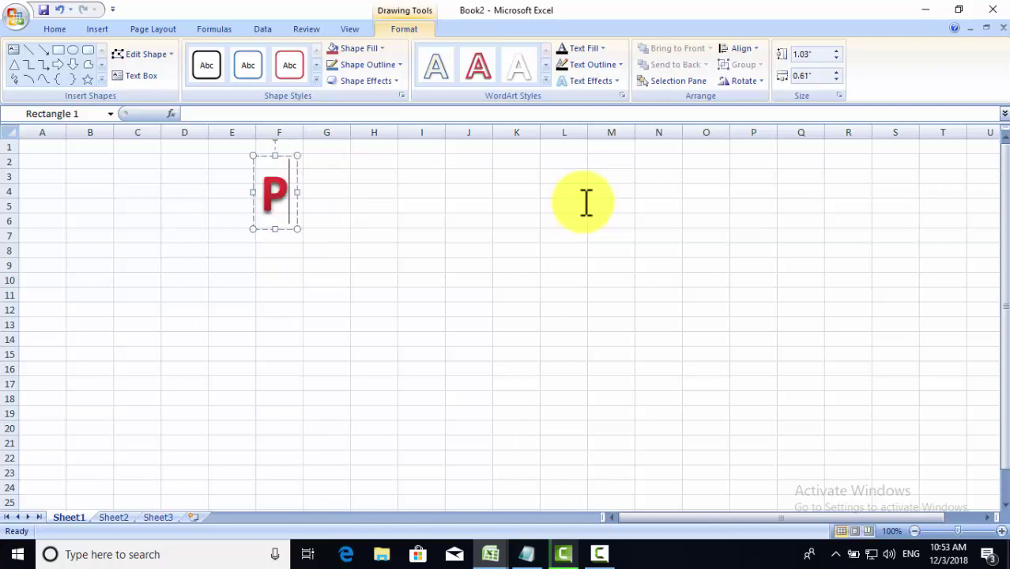
{"action": "type", "text": "PMT"}
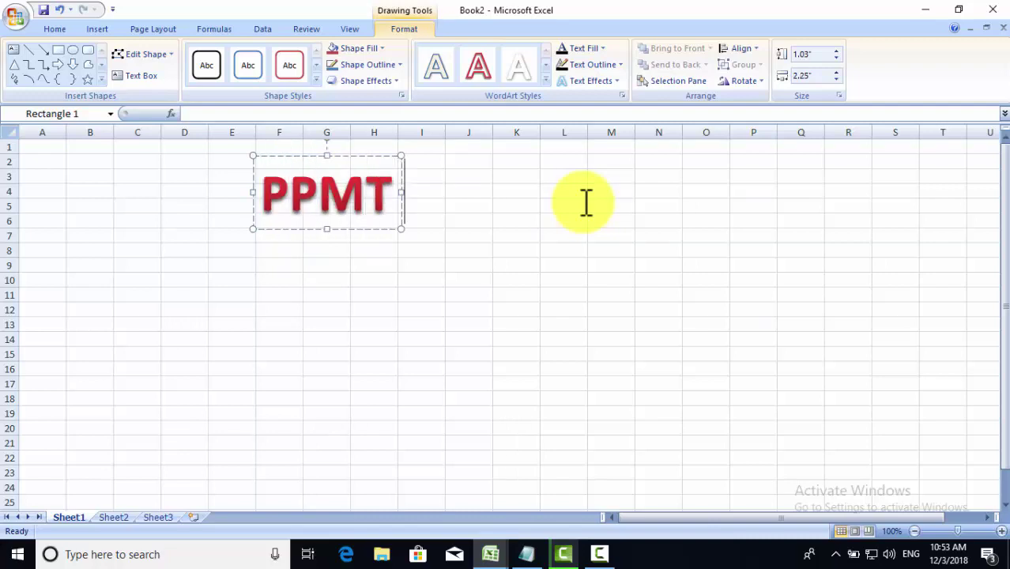
{"action": "type", "text": " & "}
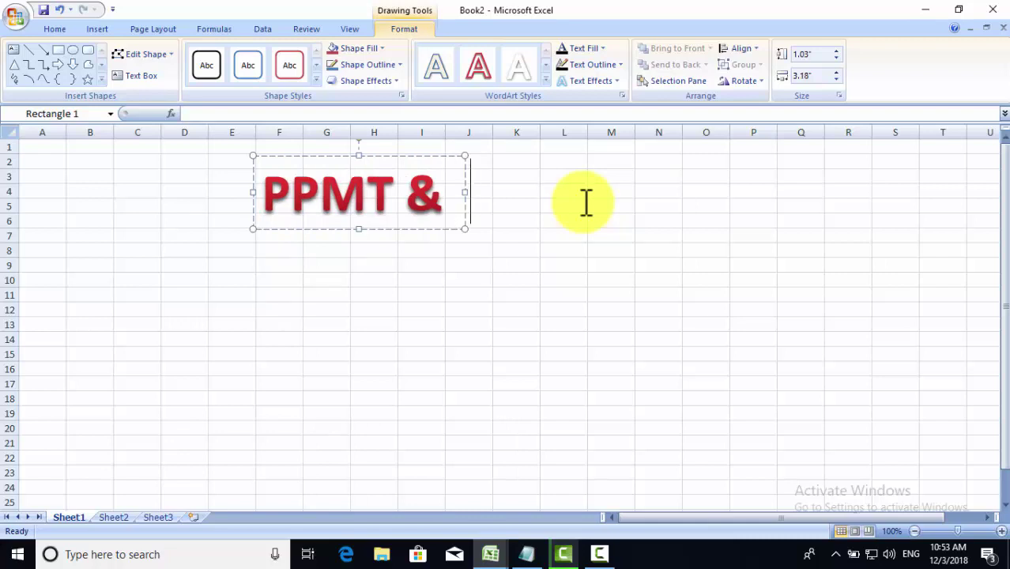
{"action": "type", "text": "IPMT"}
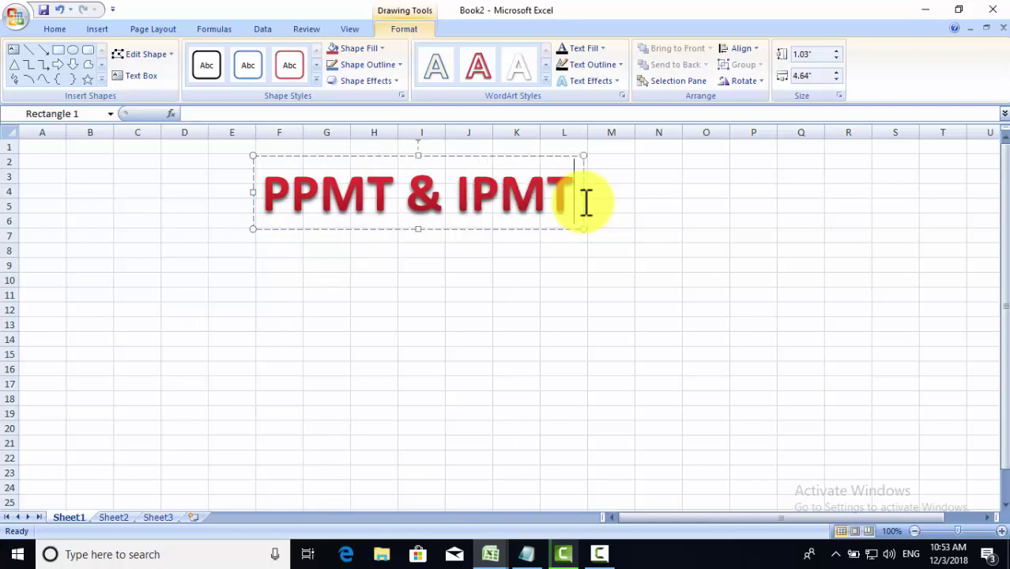
Step: Merge cells E2:M6 behind the title and fill them blue
{"action": "left_click", "coordinate": [692, 274]}
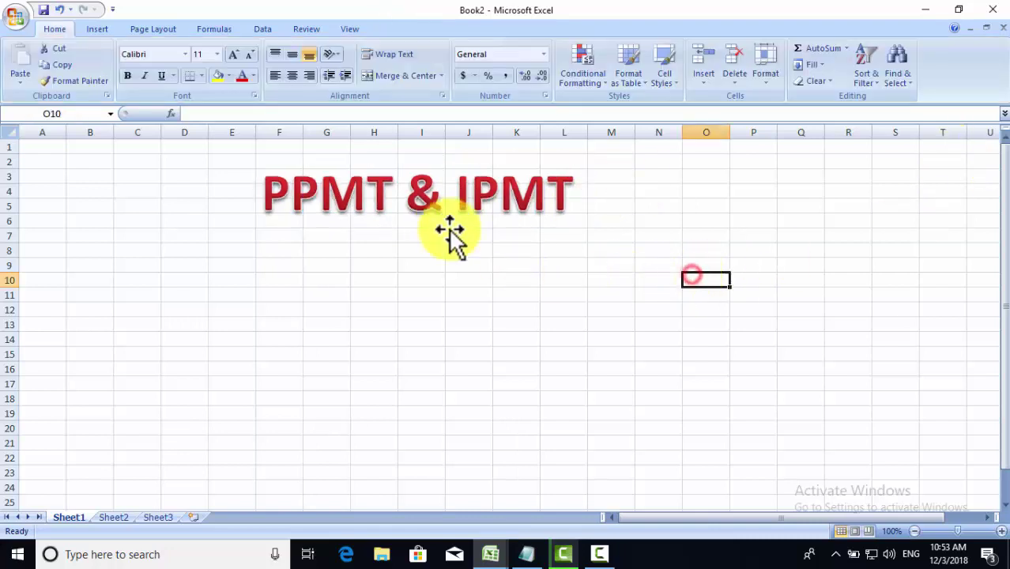
{"action": "left_click", "coordinate": [243, 164]}
{"action": "left_click_drag", "start_coordinate": [243, 164], "coordinate": [600, 219]}
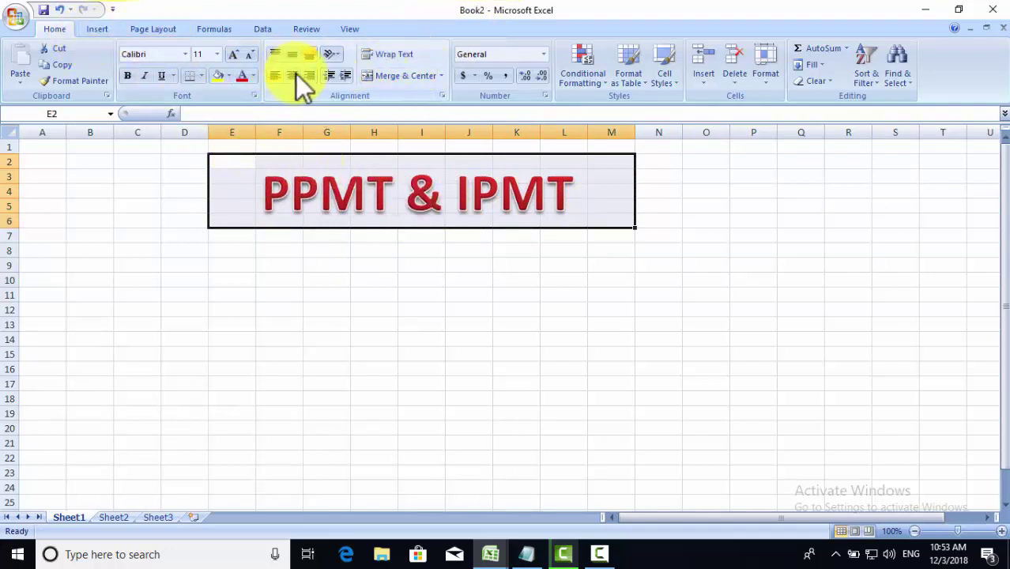
{"action": "left_click", "coordinate": [393, 73]}
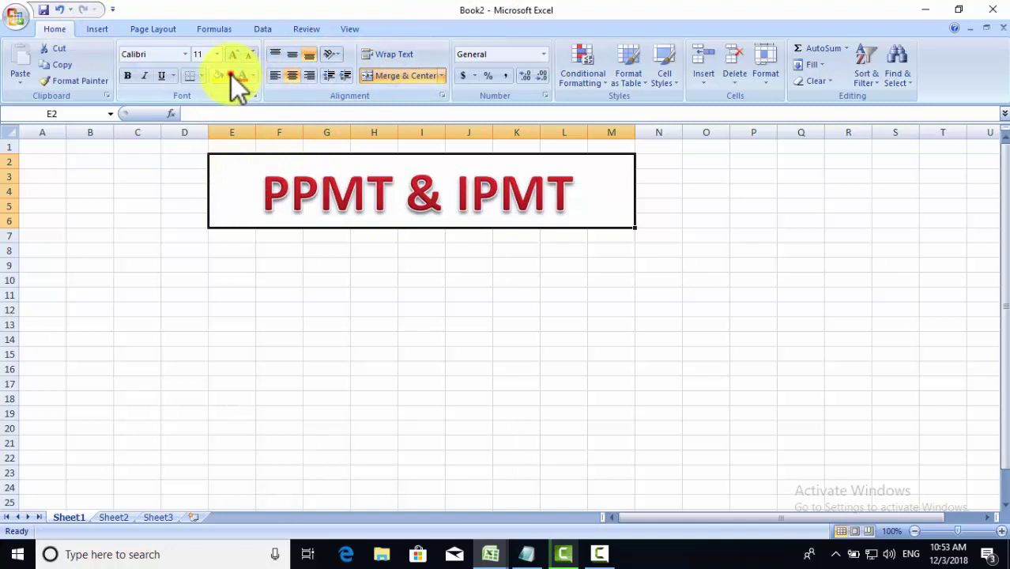
{"action": "left_click", "coordinate": [229, 75]}
{"action": "left_click", "coordinate": [254, 138]}
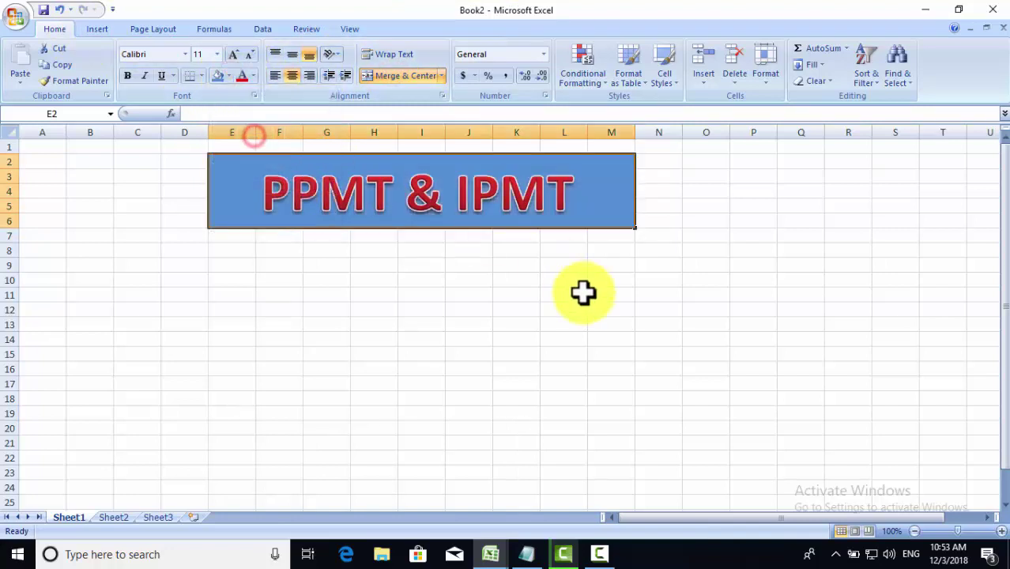
{"action": "left_click", "coordinate": [579, 296]}
{"action": "left_click", "coordinate": [225, 265]}
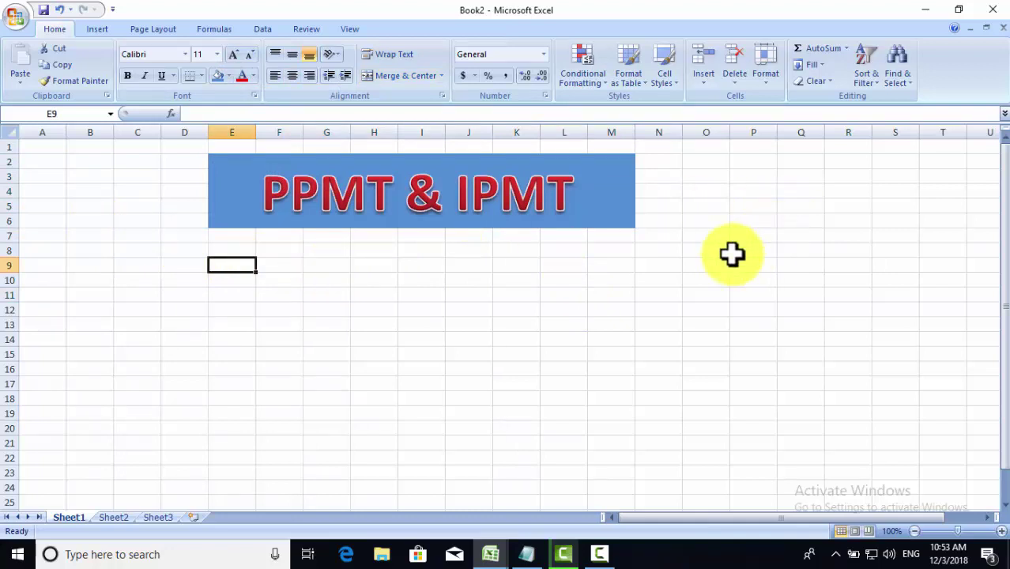
Step: Enter PRODUCT in Q5 with CAR beside it in R5
{"action": "mouse_move", "coordinate": [795, 172]}
{"action": "left_mouse_down"}
{"action": "mouse_move", "coordinate": [864, 184]}
{"action": "mouse_move", "coordinate": [790, 166]}
{"action": "left_mouse_up"}
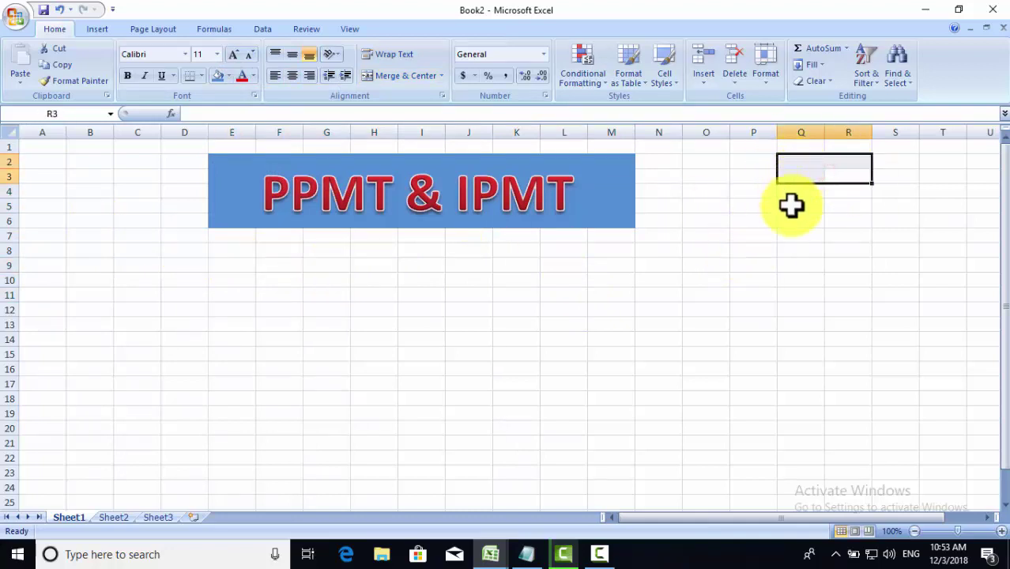
{"action": "left_click", "coordinate": [796, 207]}
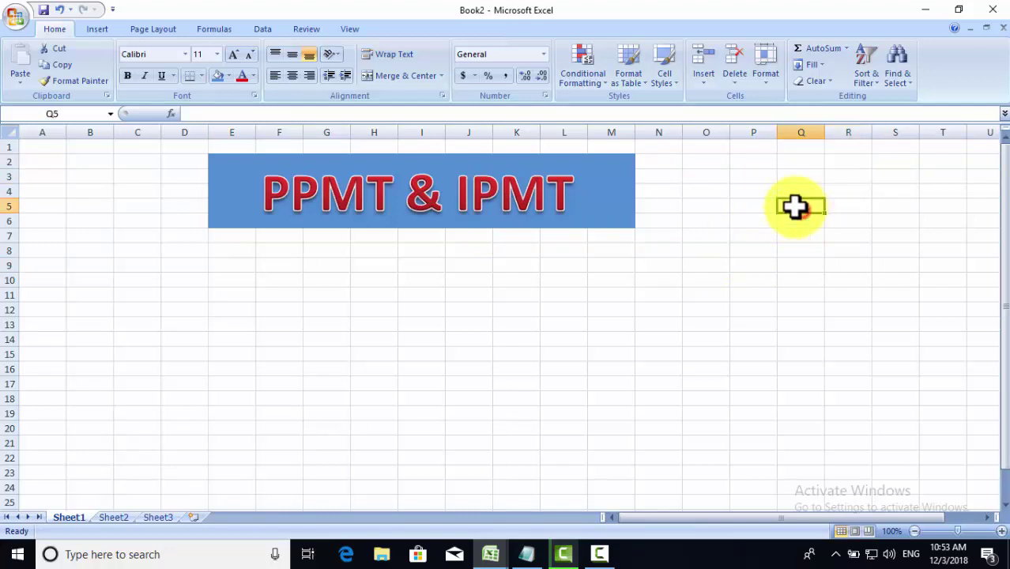
{"action": "type", "text": "PROD"}
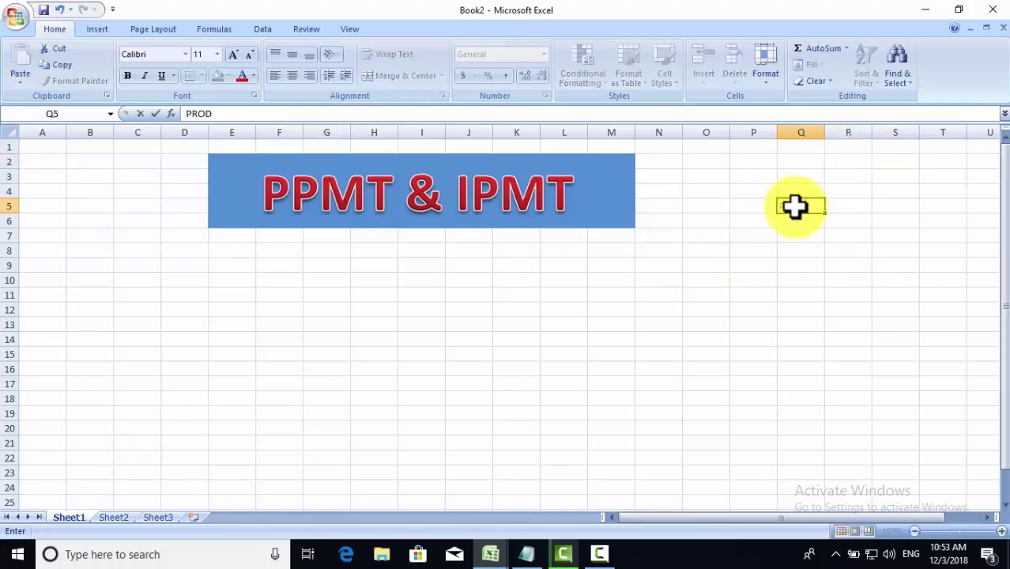
{"action": "type", "text": "UCT"}
{"action": "key", "text": "Tab"}
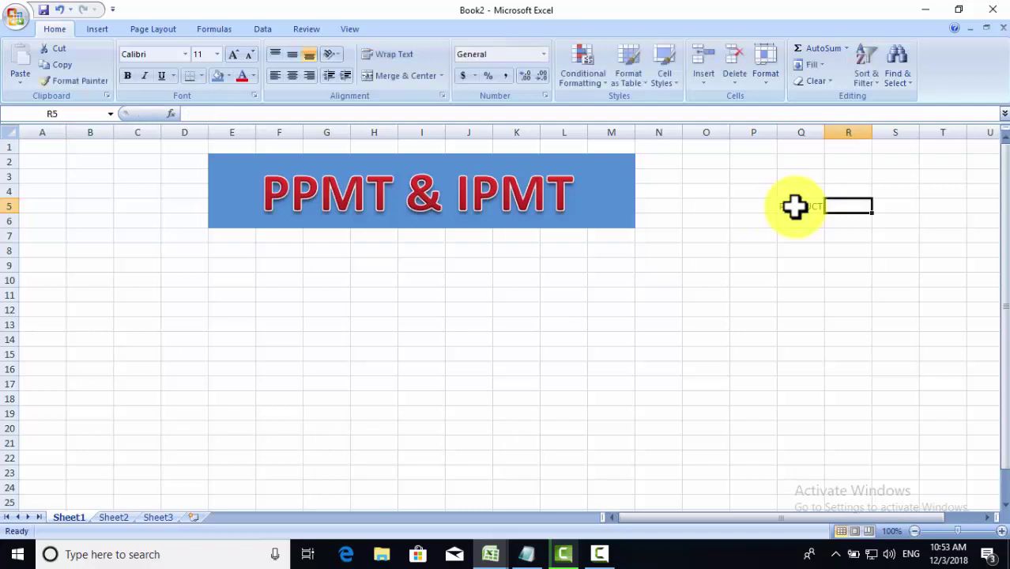
{"action": "type", "text": "CAR"}
{"action": "key", "text": "Return"}
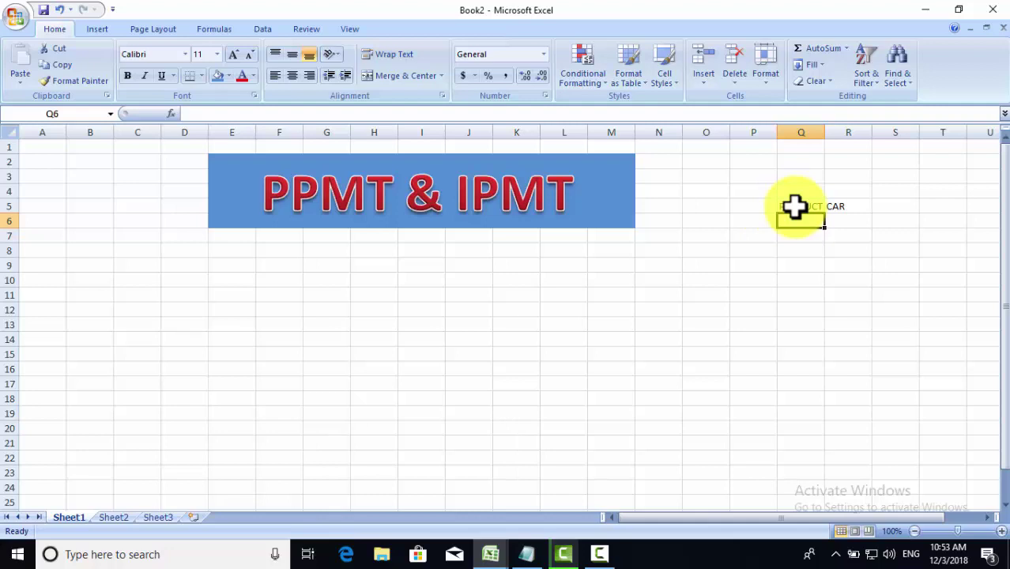
Step: Add the DOWN PAYMENT label and move it down to Q7
{"action": "type", "text": "D"}
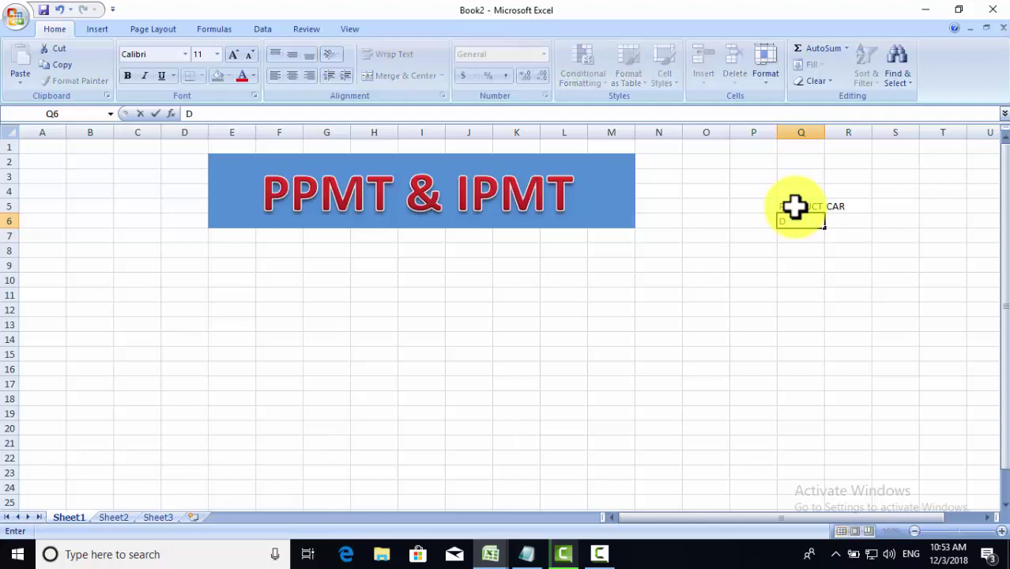
{"action": "type", "text": "P"}
{"action": "key", "text": "BackSpace"}
{"action": "type", "text": "OWN"}
{"action": "type", "text": " PAYME"}
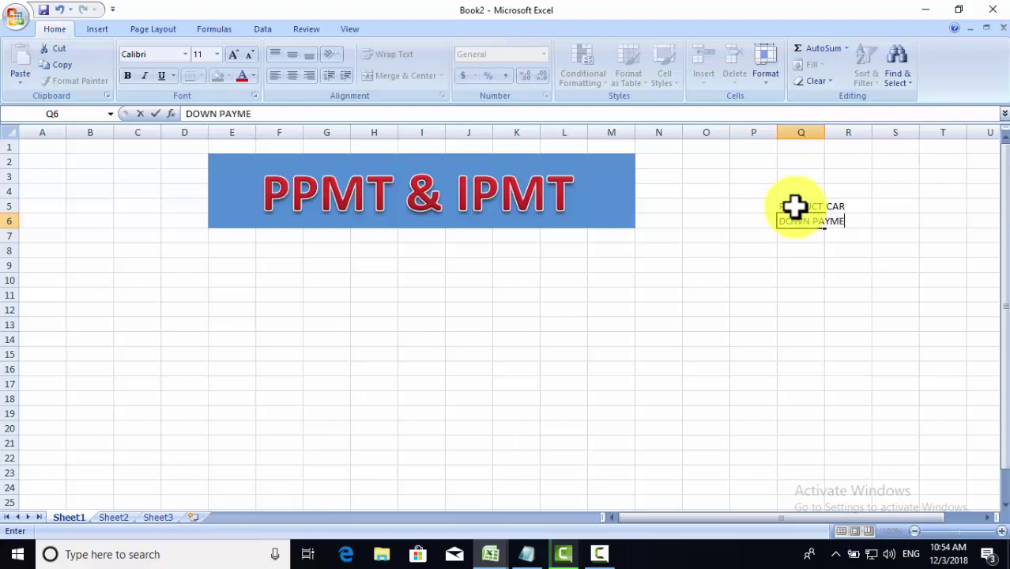
{"action": "type", "text": "NT"}
{"action": "key", "text": "Tab"}
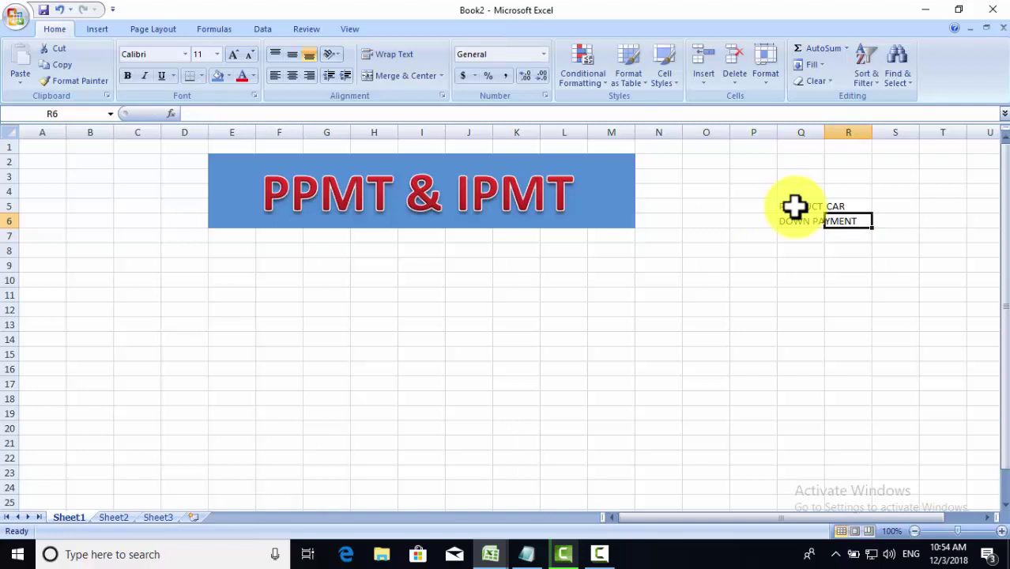
{"action": "left_click", "coordinate": [789, 224]}
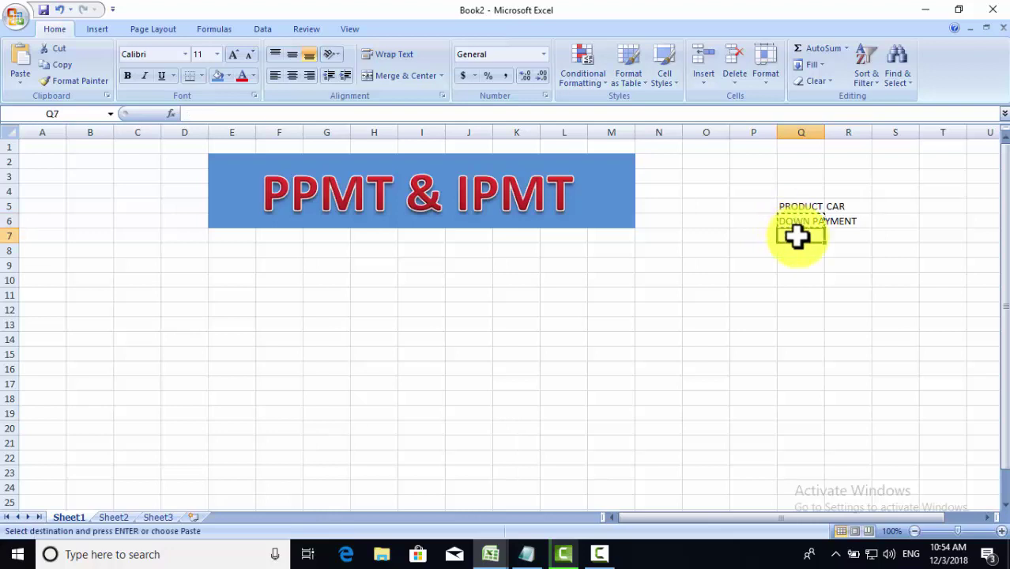
{"action": "left_click_drag", "start_coordinate": [789, 223], "coordinate": [796, 234]}
Step: Enter PRICE 500000 in Q6:R6, down payment 300000 in R7, and a LOAN AMT label in Q8
{"action": "left_click", "coordinate": [798, 220]}
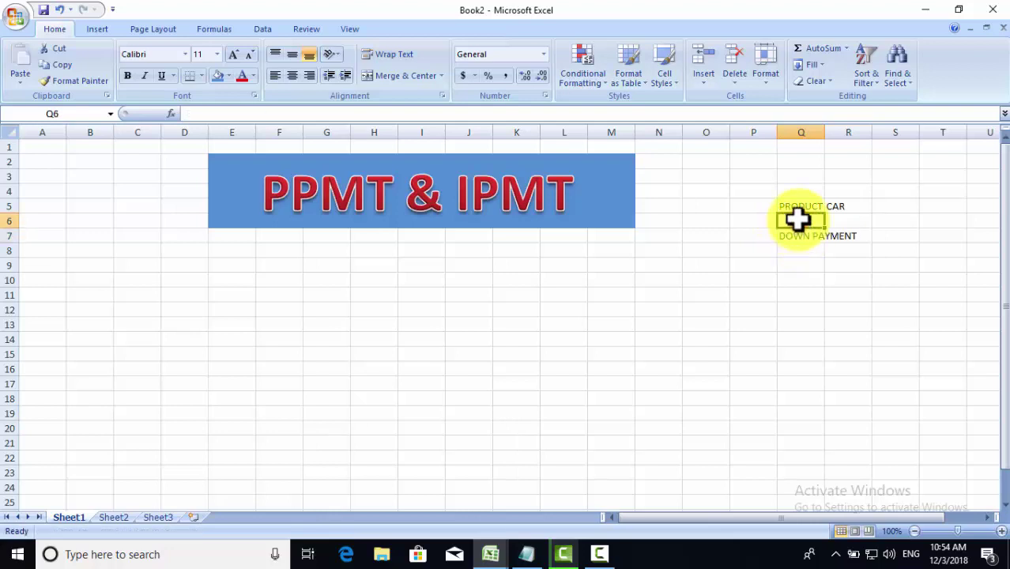
{"action": "type", "text": "PRICE"}
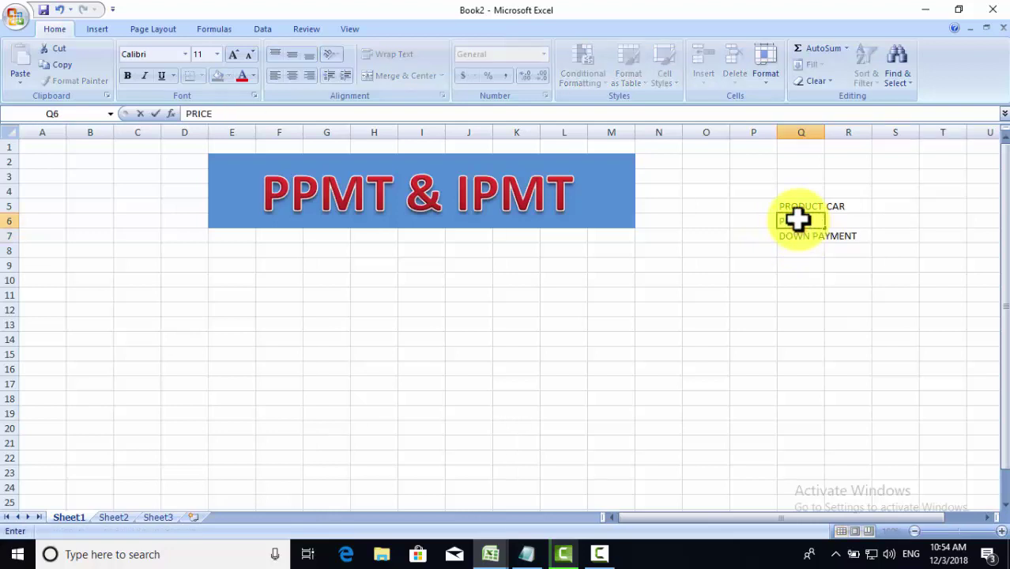
{"action": "key", "text": "Tab"}
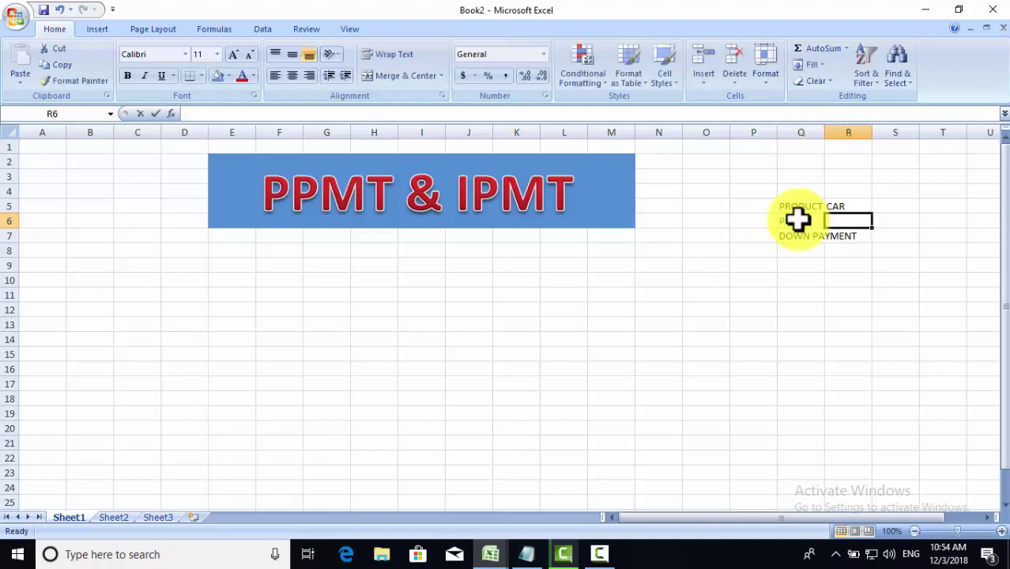
{"action": "type", "text": "50000"}
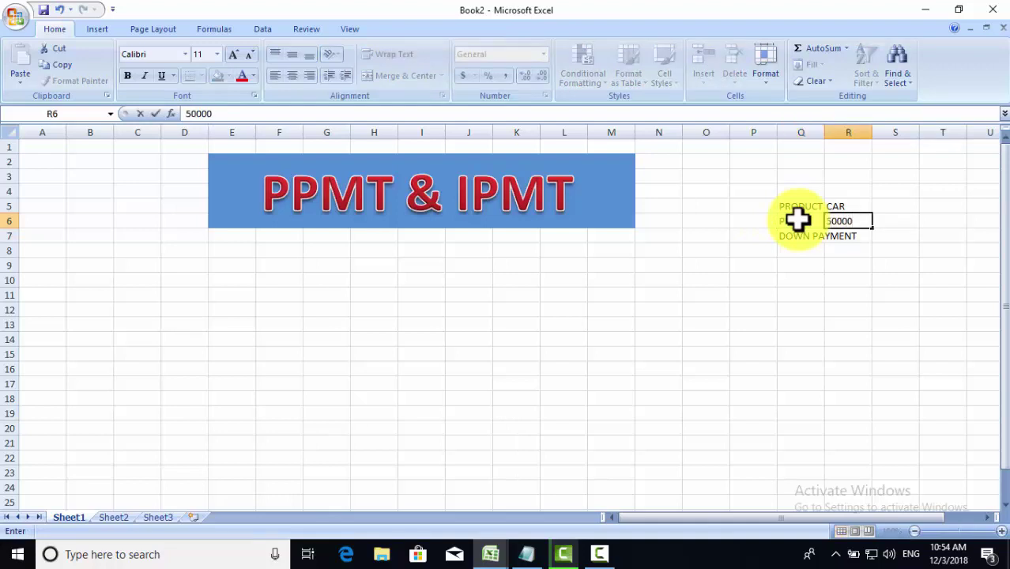
{"action": "type", "text": "0"}
{"action": "key", "text": "Return"}
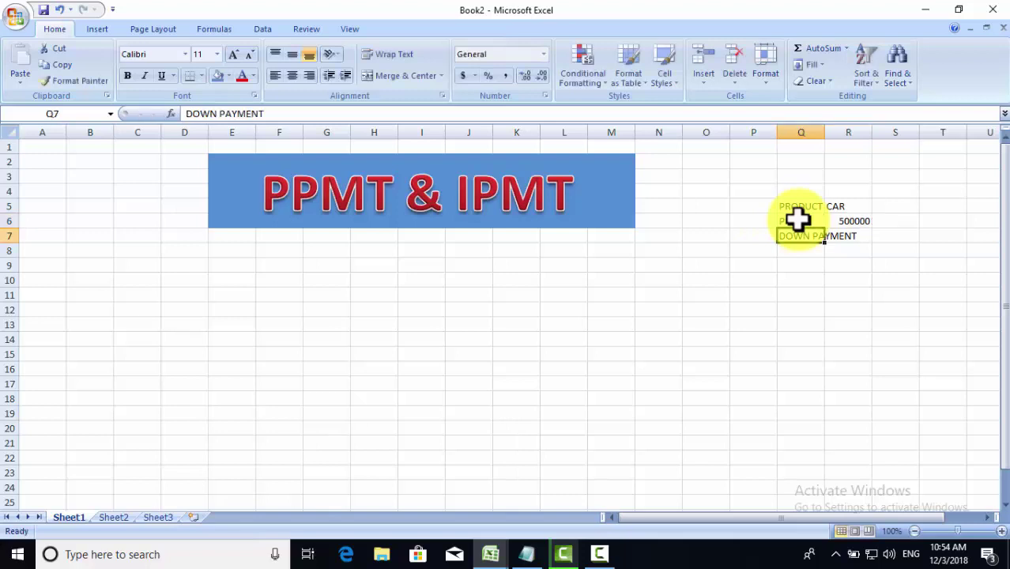
{"action": "key", "text": "Tab"}
{"action": "type", "text": "30"}
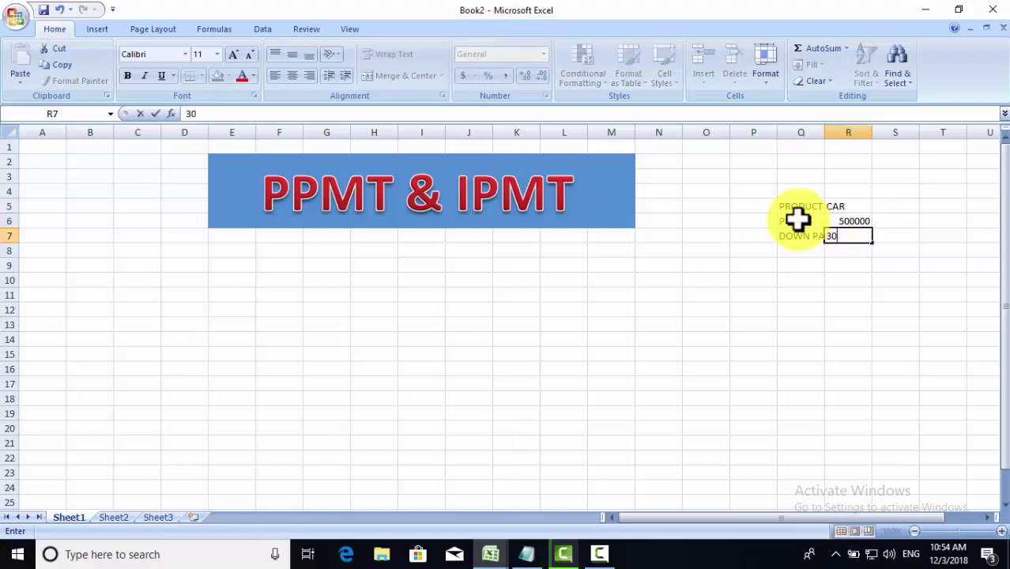
{"action": "type", "text": "0000"}
{"action": "key", "text": "Return"}
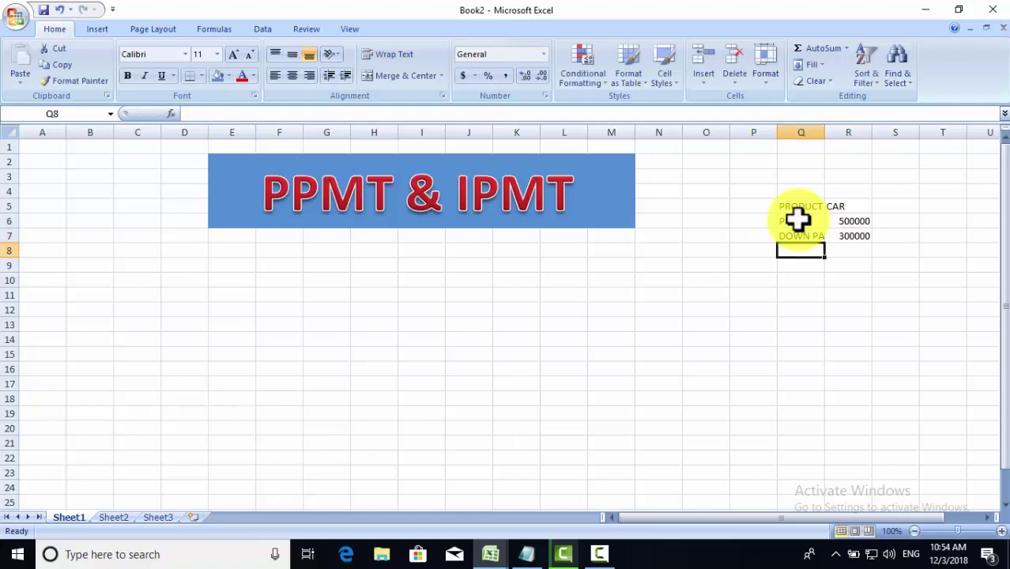
{"action": "type", "text": "LO"}
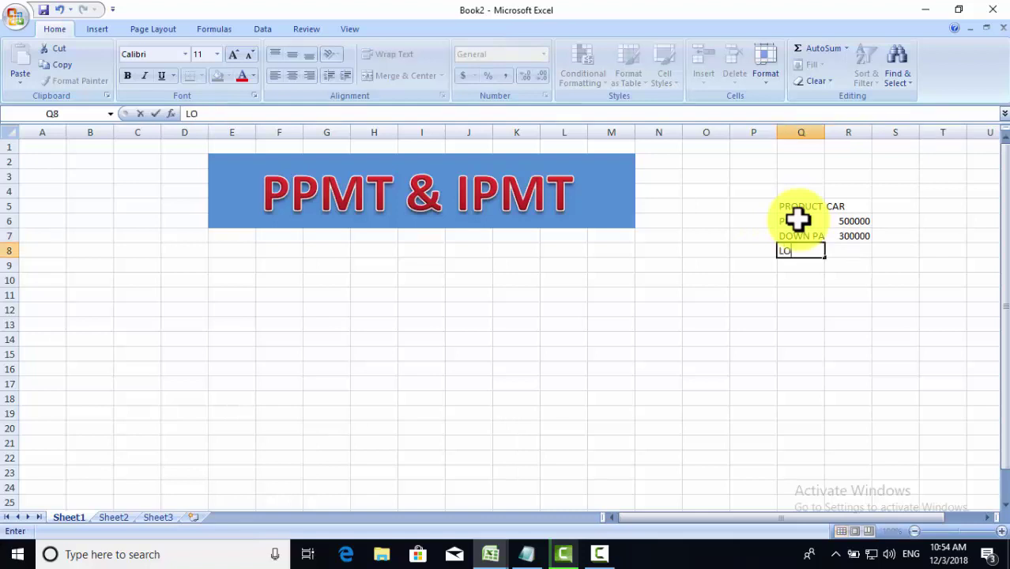
{"action": "type", "text": "AN AM"}
{"action": "type", "text": "T"}
{"action": "key", "text": "Tab"}
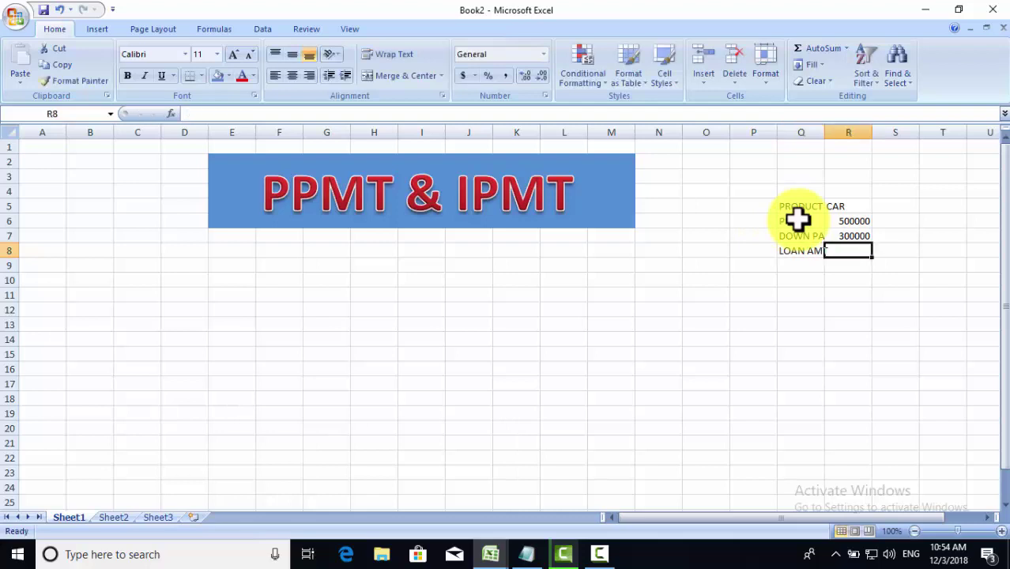
Step: Calculate the loan amount in R8 as =R6-R7, giving 200000
{"action": "type", "text": "="}
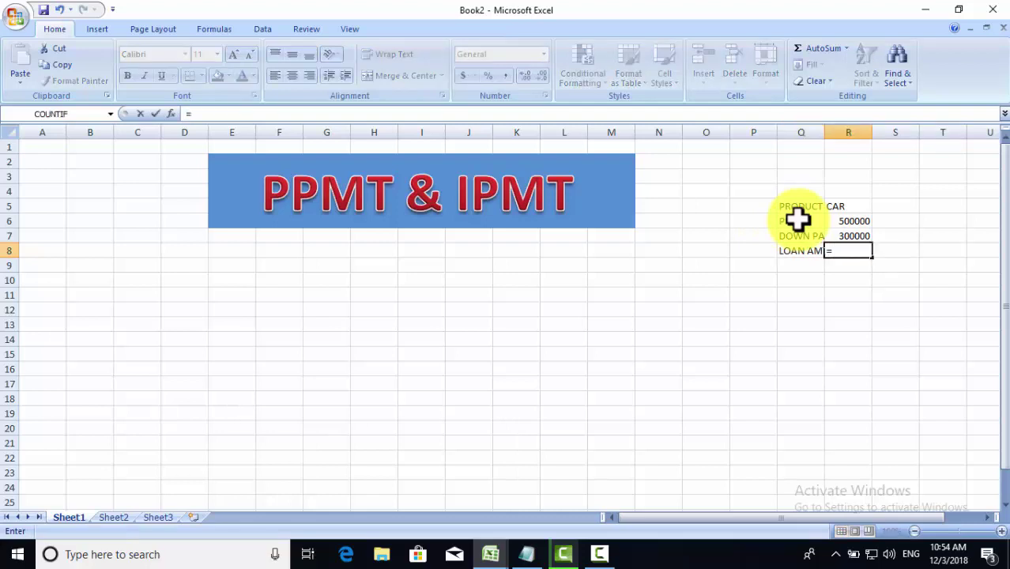
{"action": "left_click", "coordinate": [842, 220]}
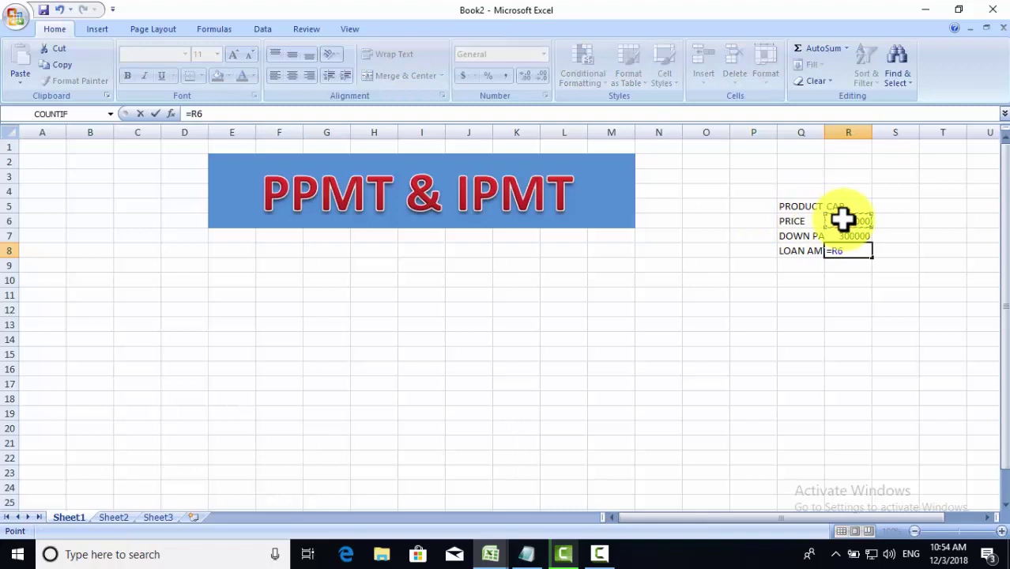
{"action": "type", "text": "-"}
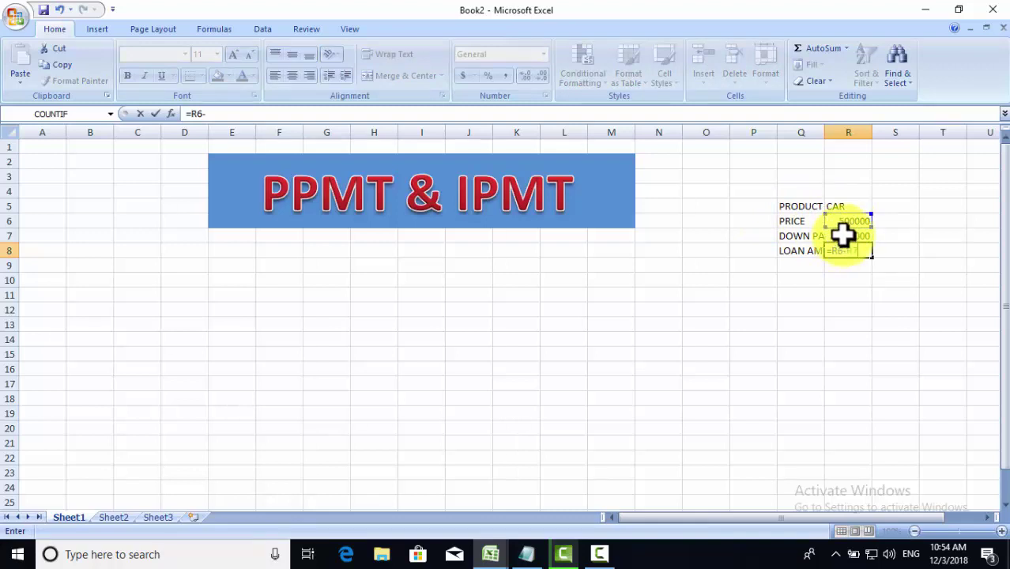
{"action": "left_click", "coordinate": [843, 234]}
{"action": "key", "text": "Return"}
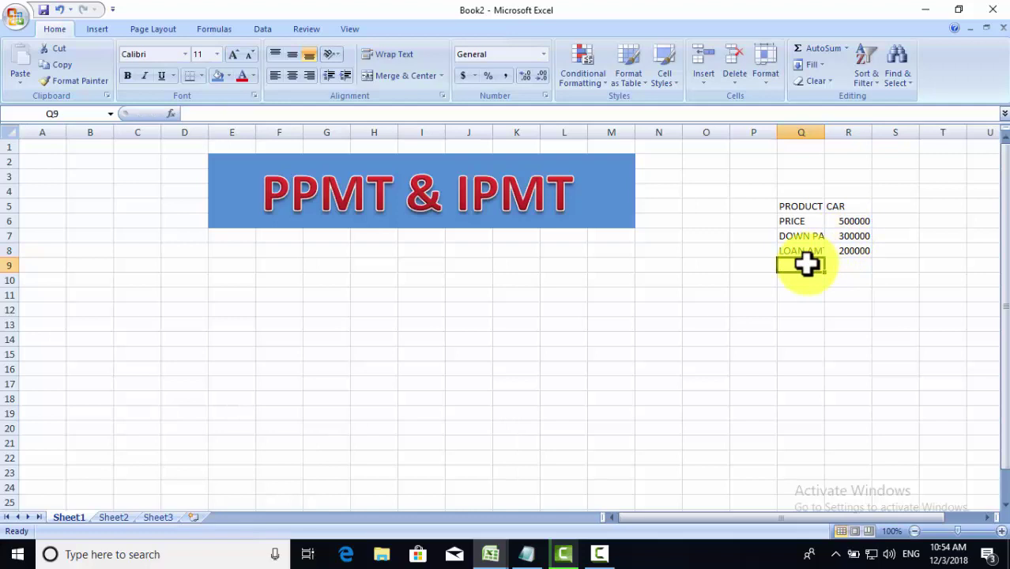
Step: Add INTEREST 7% in row 9 and MONTH 60 in row 10
{"action": "type", "text": "INTE"}
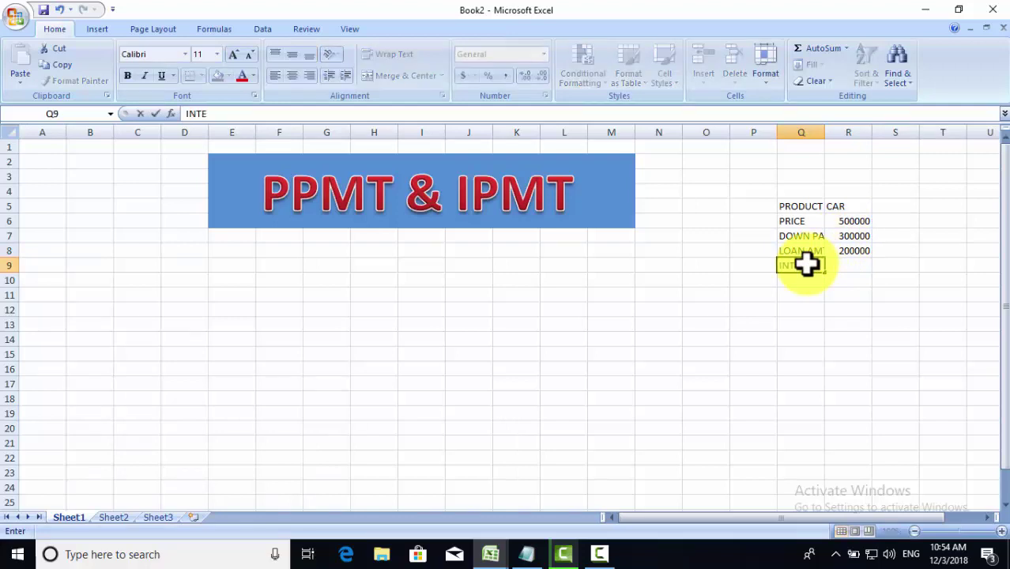
{"action": "type", "text": "REST"}
{"action": "key", "text": "Tab"}
{"action": "type", "text": "7"}
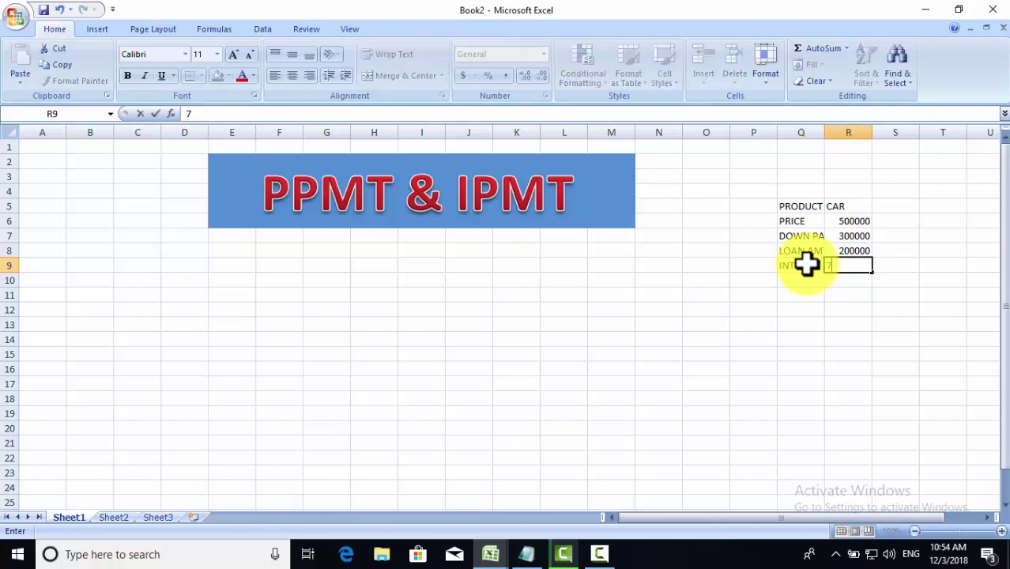
{"action": "type", "text": "%"}
{"action": "key", "text": "Return"}
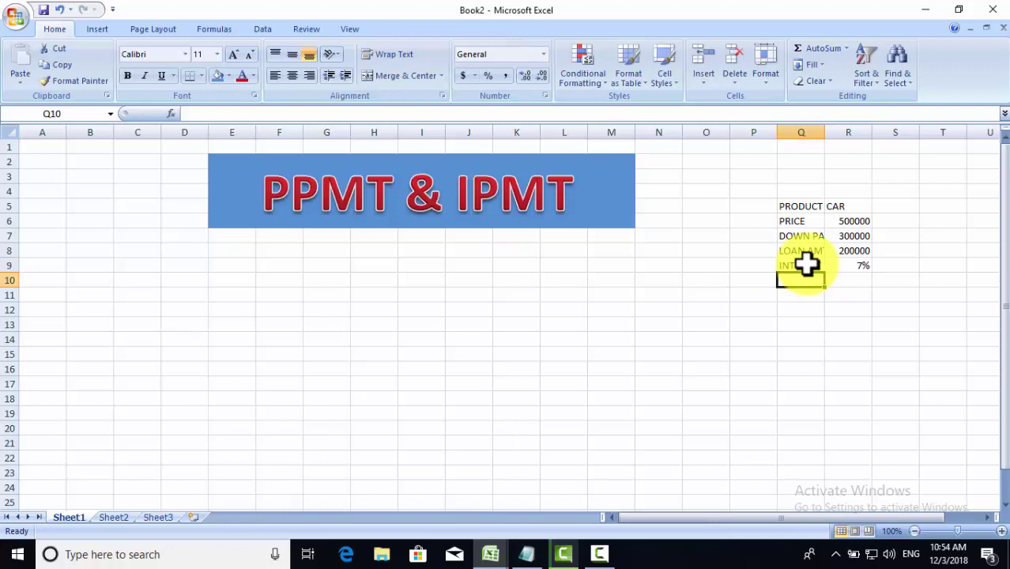
{"action": "type", "text": "M"}
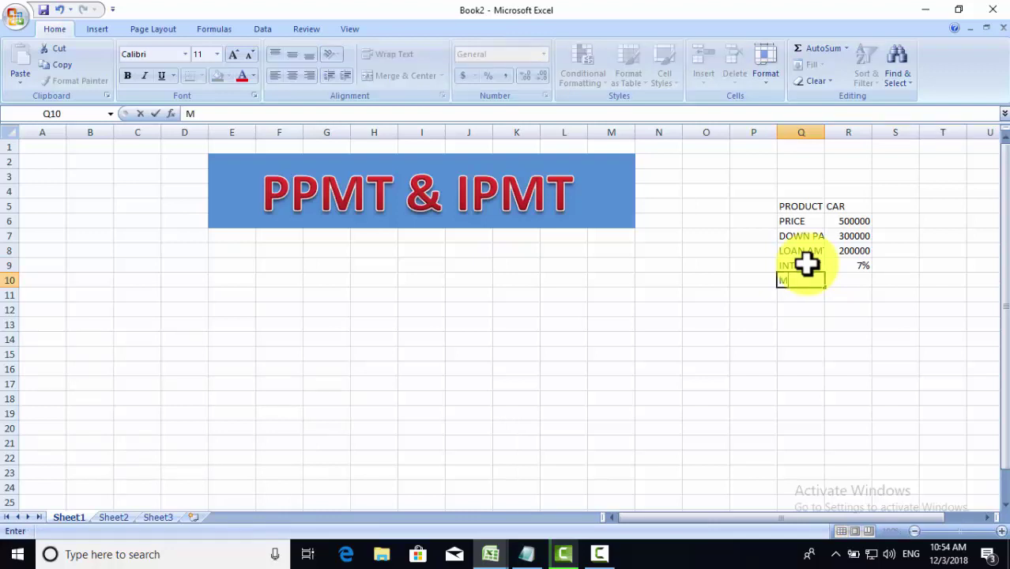
{"action": "type", "text": "ONTH"}
{"action": "key", "text": "Tab"}
{"action": "type", "text": "60"}
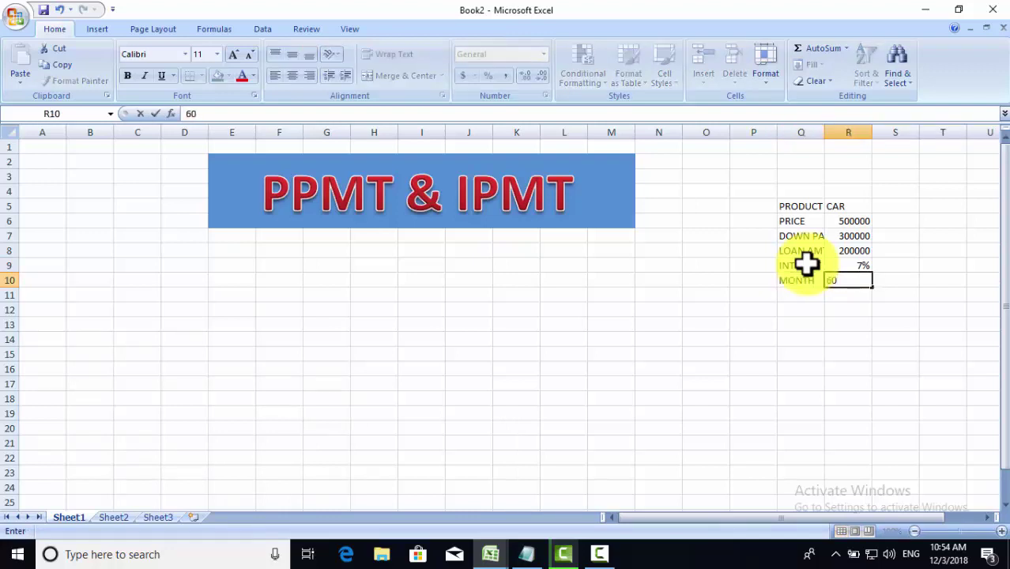
{"action": "key", "text": "Return"}
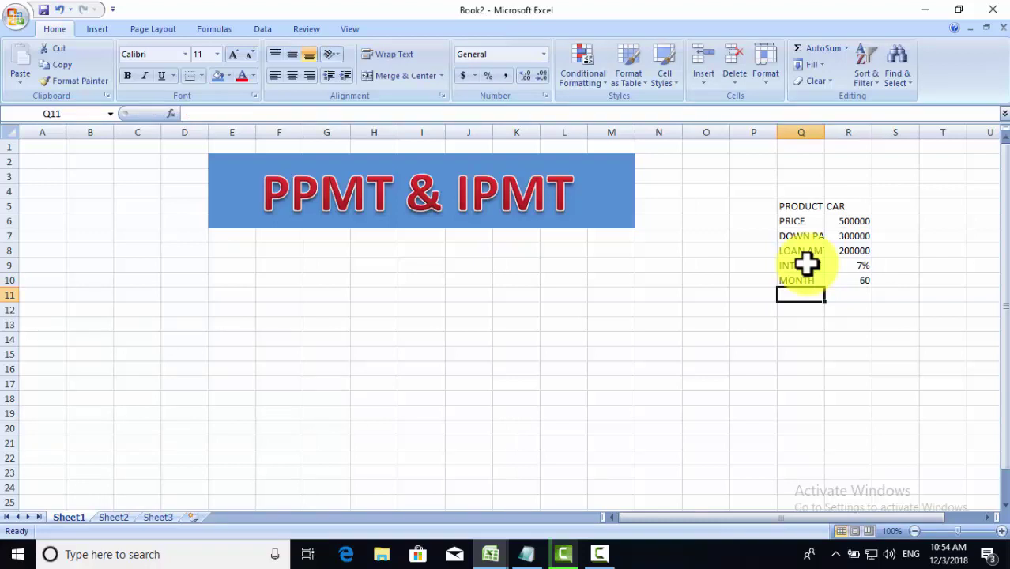
Step: Label Q11 EMI and enter =PMT(R9/12,R10,R8,0,1) in R11, showing ($3,937.27)
{"action": "type", "text": "EMI"}
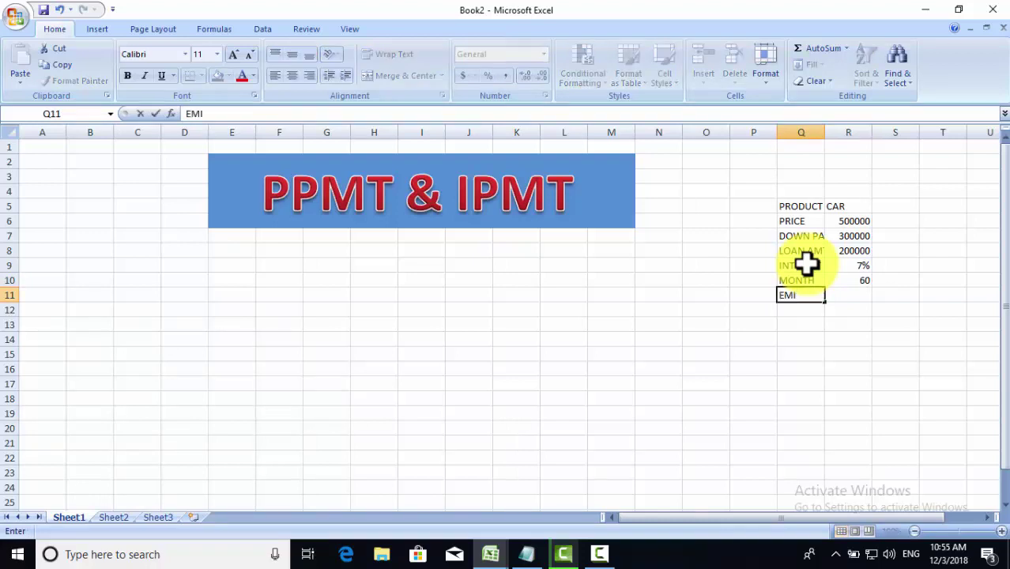
{"action": "key", "text": "Tab"}
{"action": "type", "text": "="}
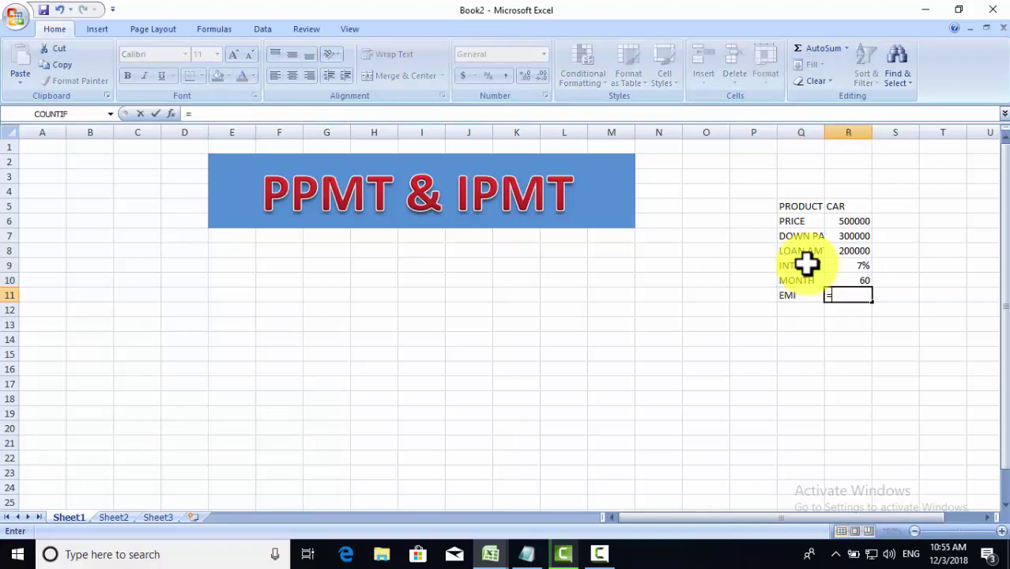
{"action": "type", "text": "PMT"}
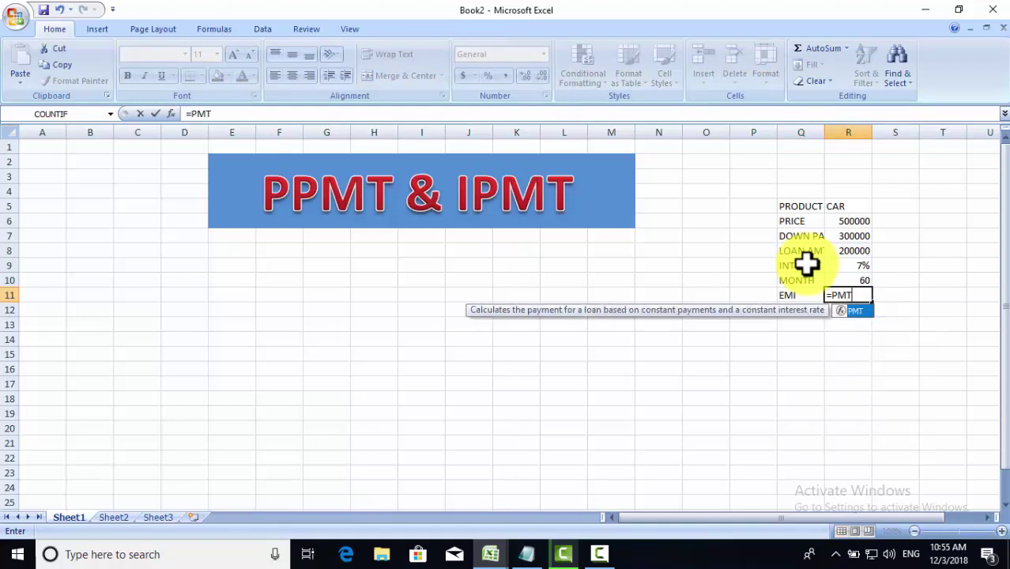
{"action": "type", "text": "("}
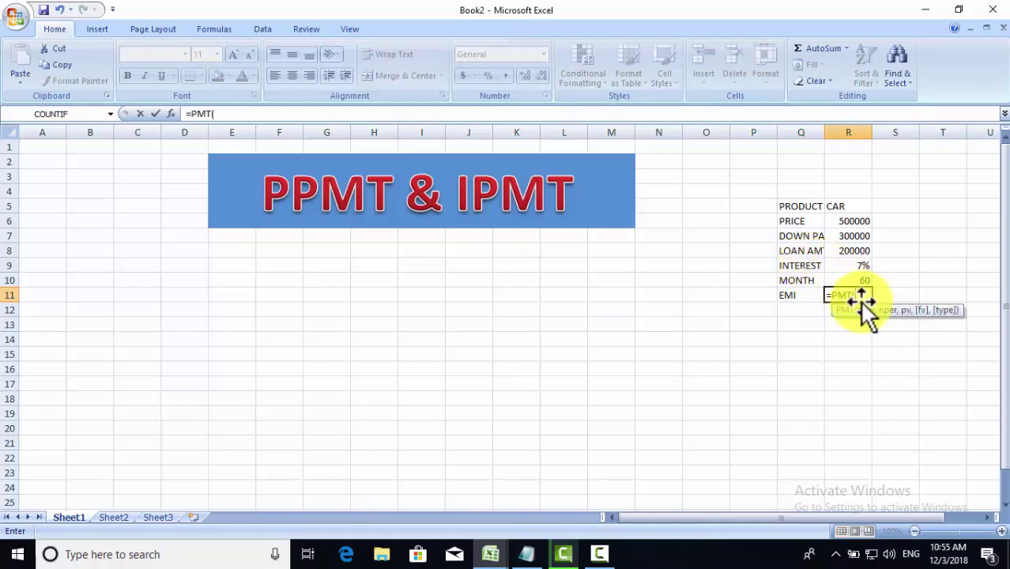
{"action": "left_click", "coordinate": [863, 265]}
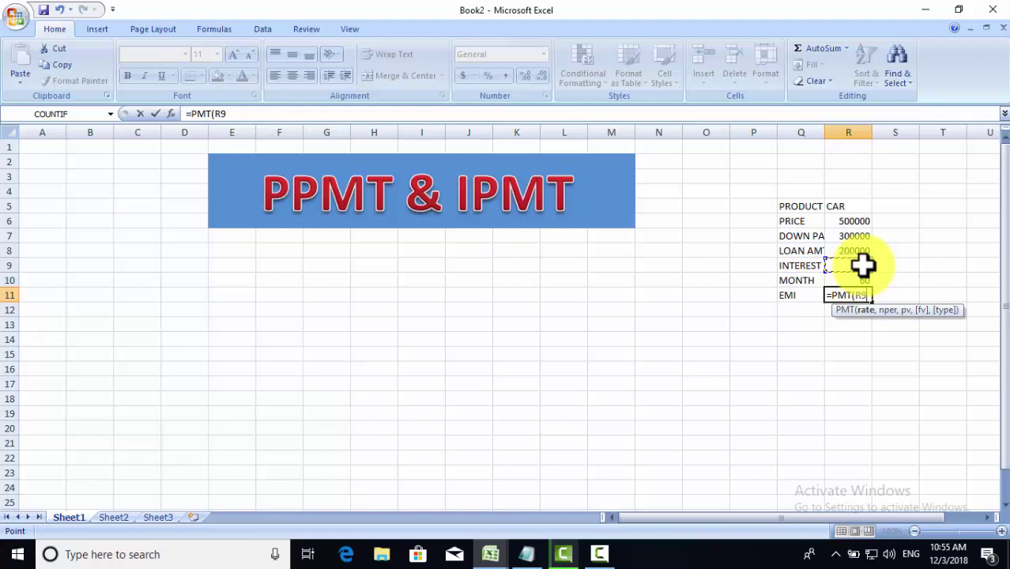
{"action": "type", "text": "/12,"}
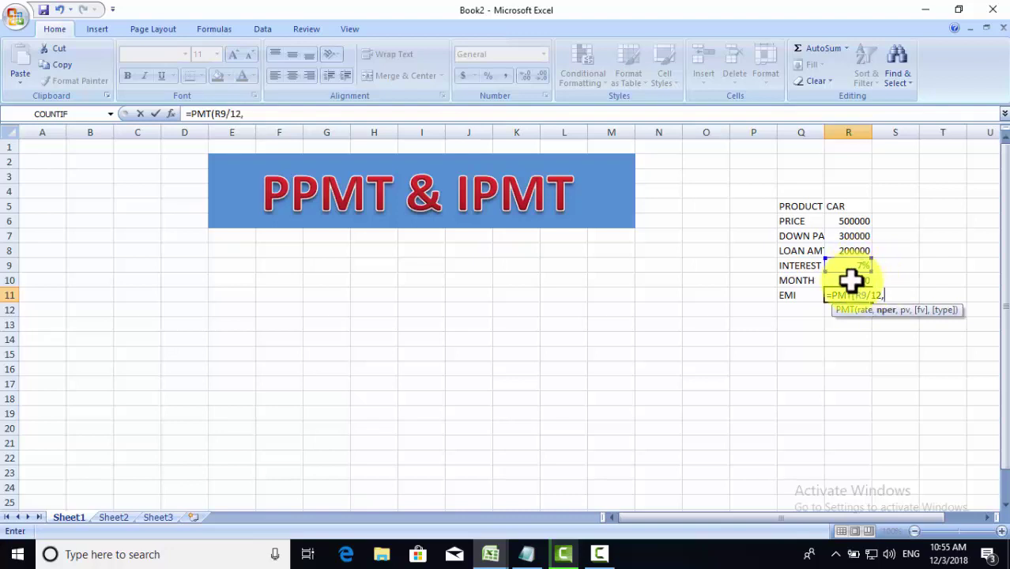
{"action": "left_click", "coordinate": [850, 280]}
{"action": "type", "text": ","}
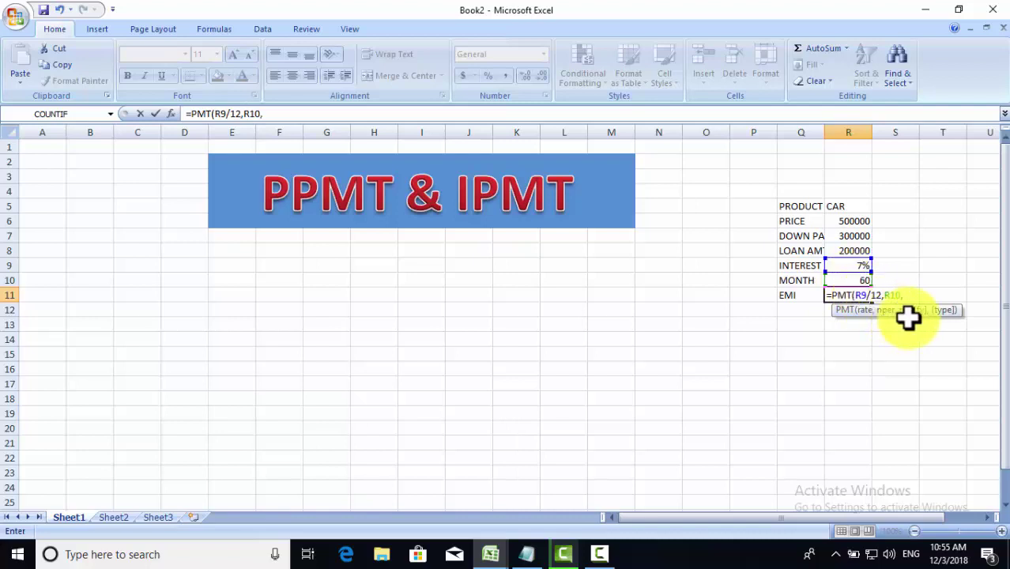
{"action": "left_click", "coordinate": [856, 251]}
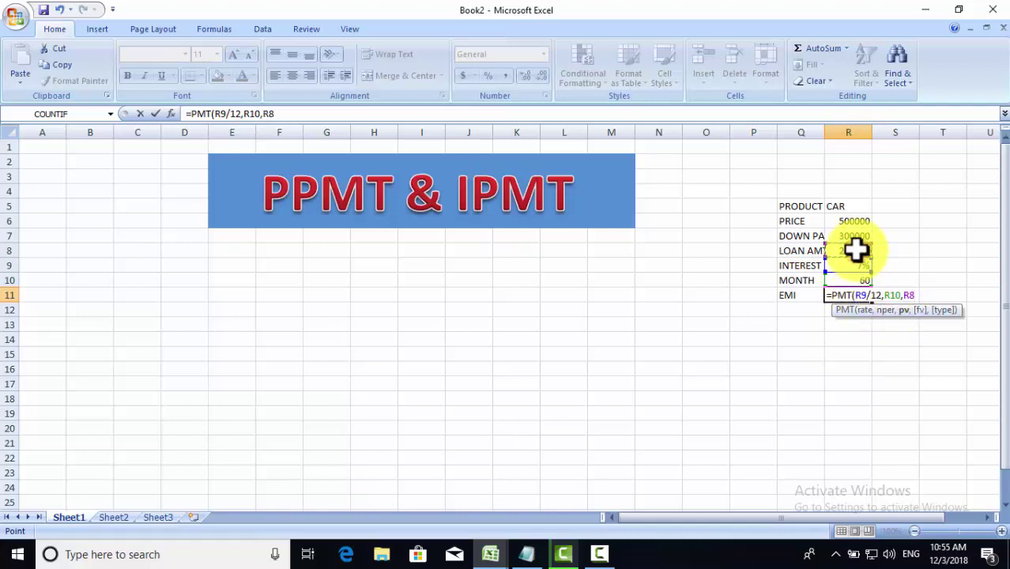
{"action": "type", "text": ","}
{"action": "type", "text": "0,1"}
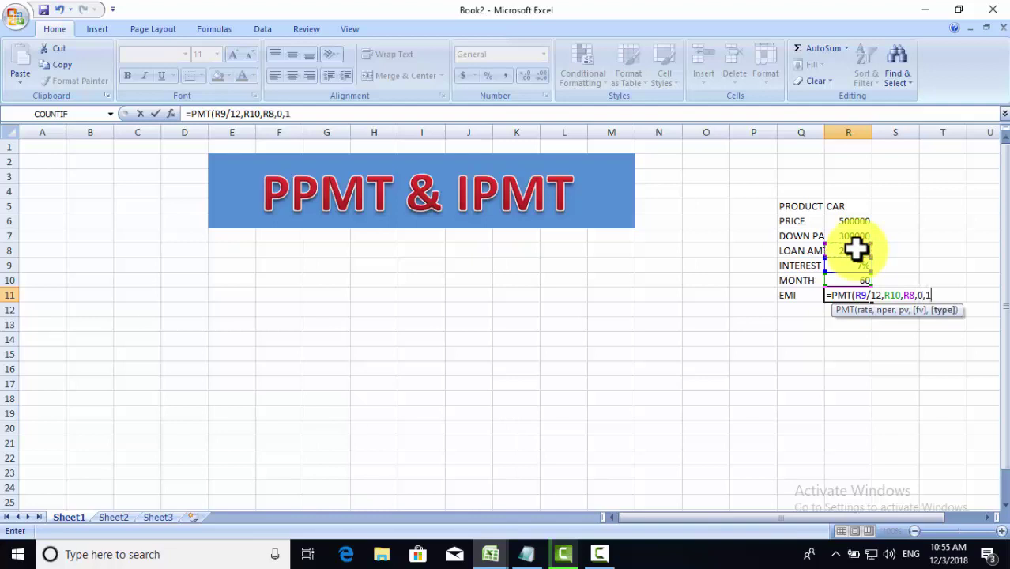
{"action": "type", "text": ")"}
{"action": "key", "text": "Return"}
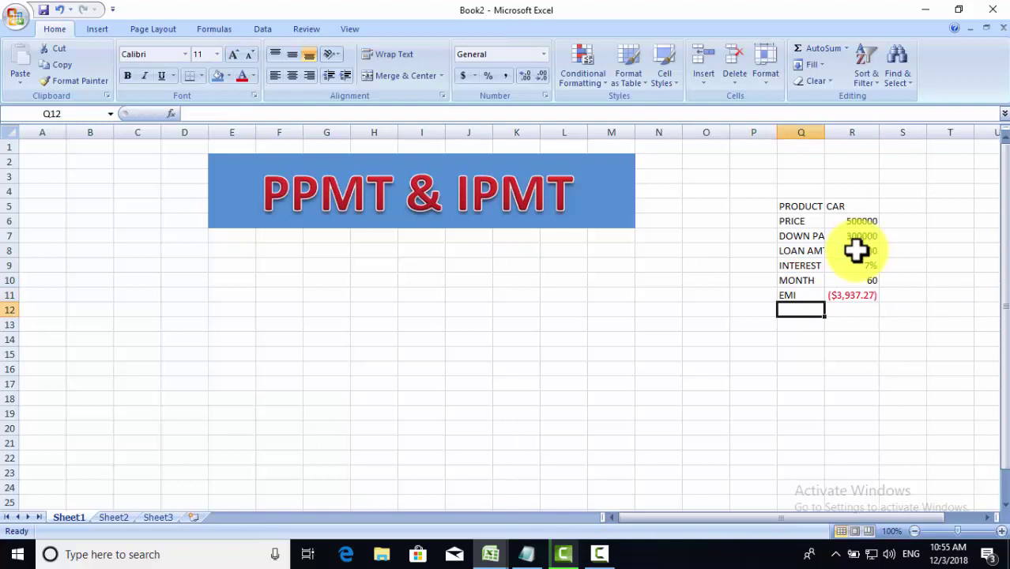
Step: Format the EMI cell R11 as Number with black bracketed negatives, showing (3,937.27)
{"action": "left_click", "coordinate": [846, 297]}
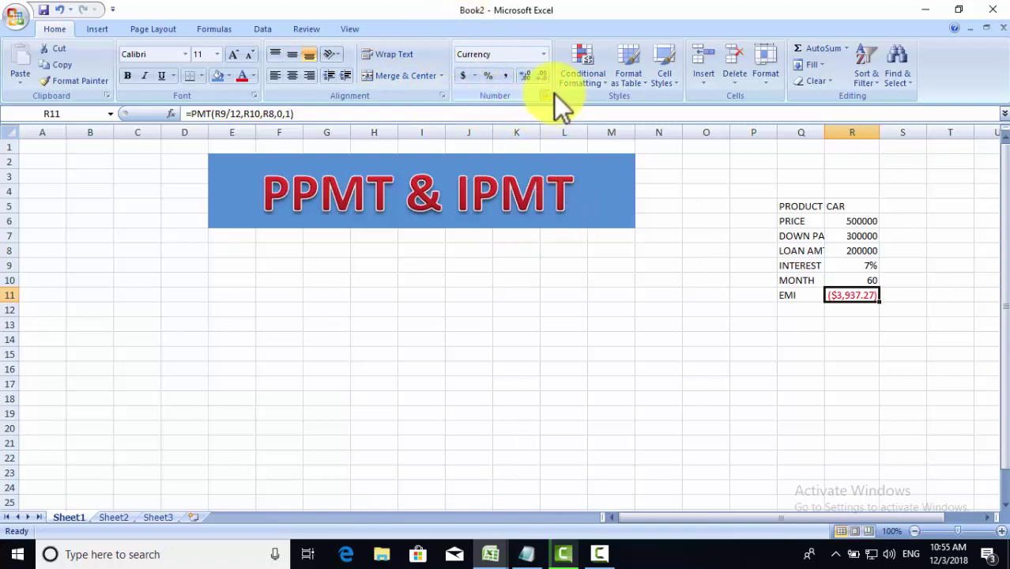
{"action": "left_click", "coordinate": [547, 95]}
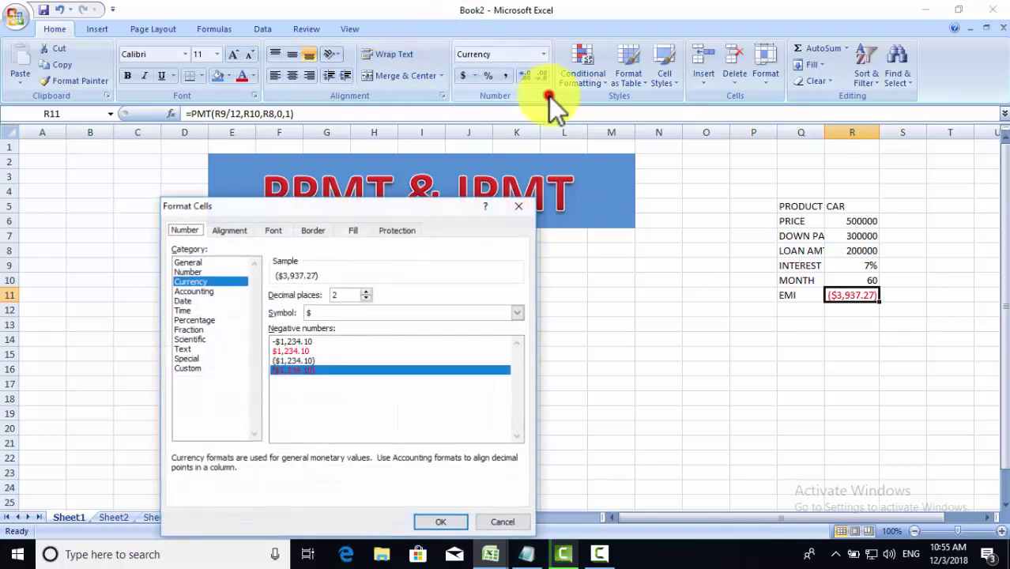
{"action": "left_click", "coordinate": [205, 272]}
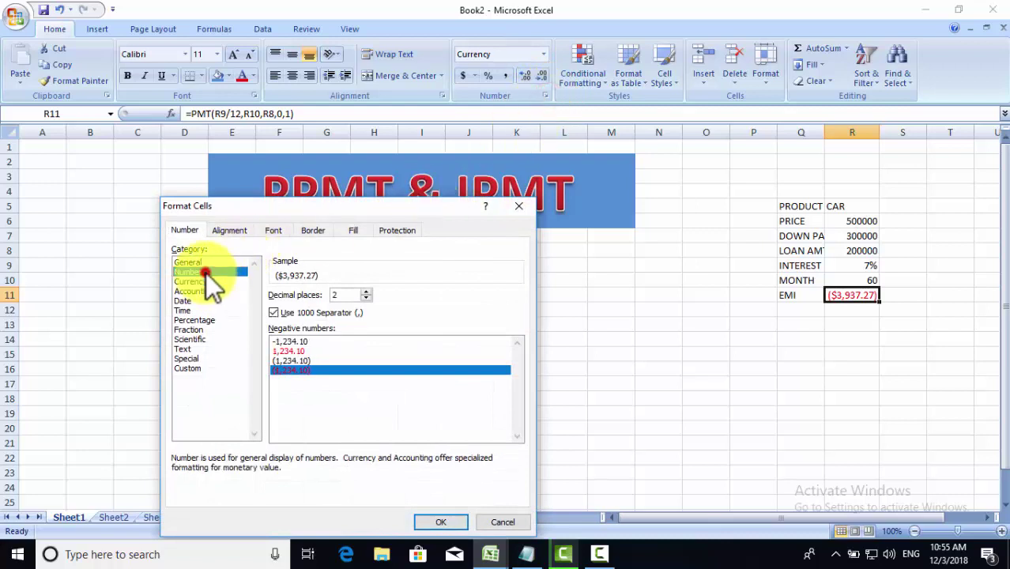
{"action": "left_click", "coordinate": [301, 361]}
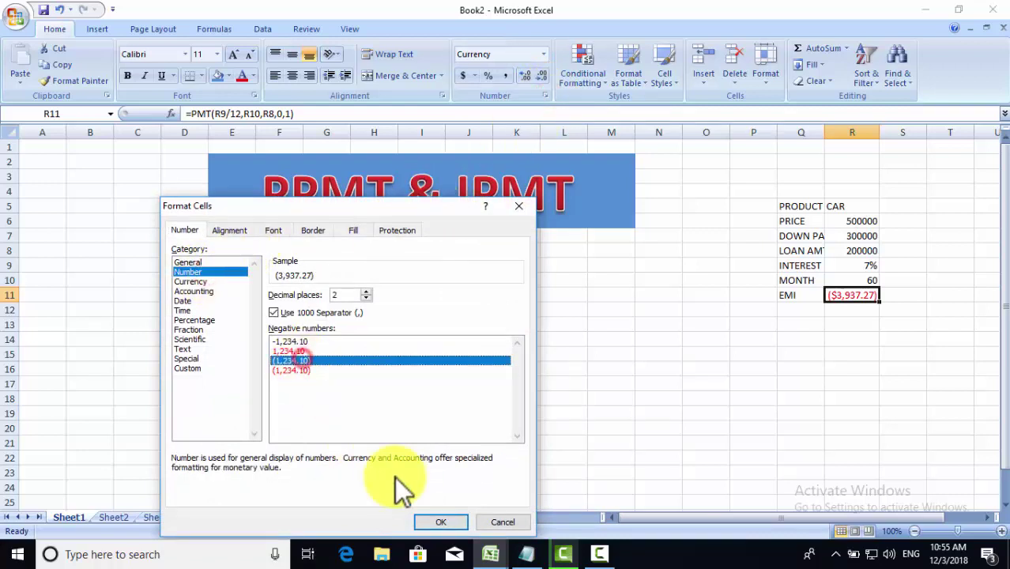
{"action": "left_click", "coordinate": [440, 523]}
{"action": "left_click", "coordinate": [908, 339]}
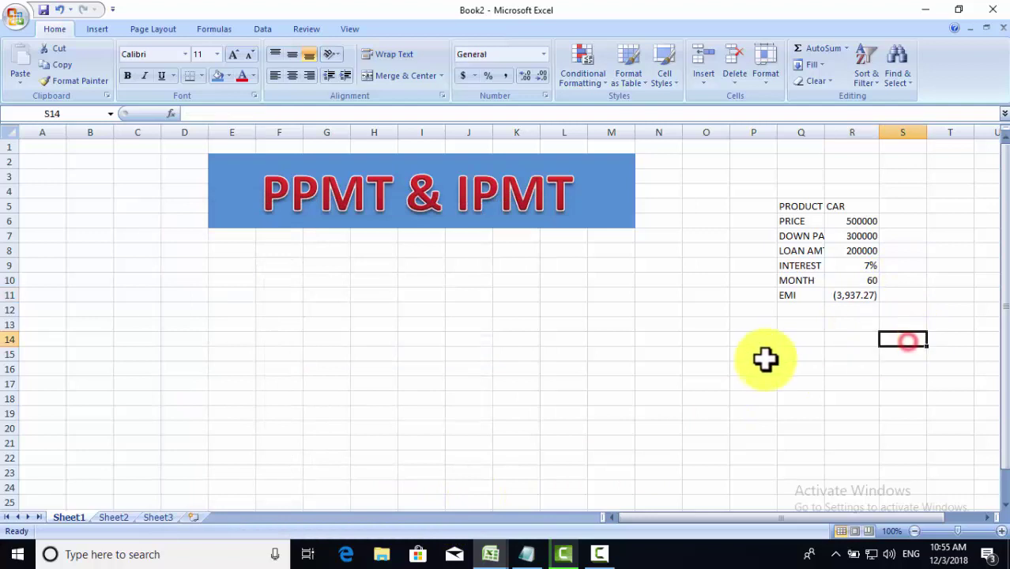
{"action": "left_click", "coordinate": [763, 357]}
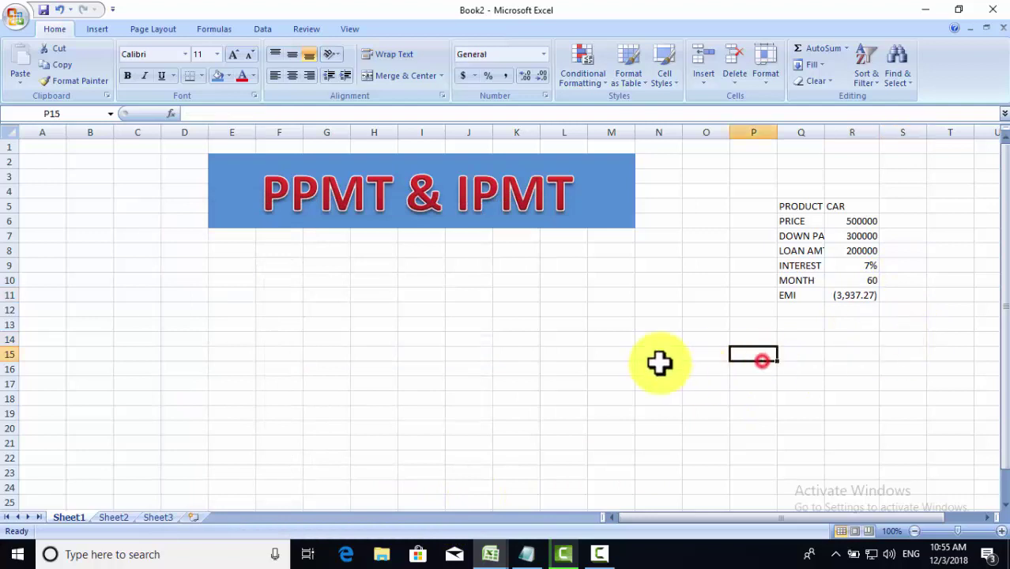
Step: Enter the column headers PPMT in E8 and IPMT in F8
{"action": "left_click", "coordinate": [241, 249]}
{"action": "type", "text": "PP"}
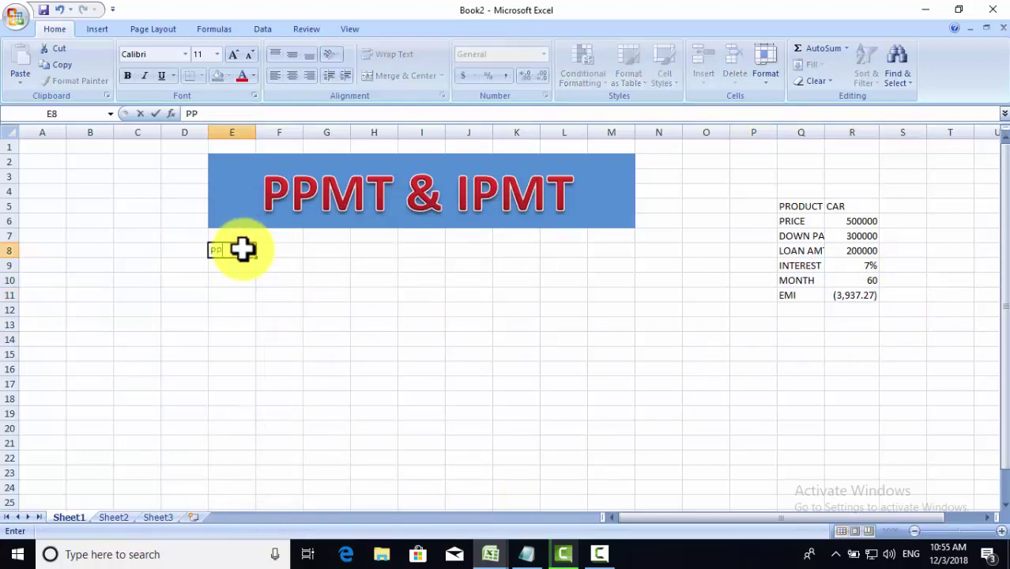
{"action": "type", "text": "MT"}
{"action": "key", "text": "Tab"}
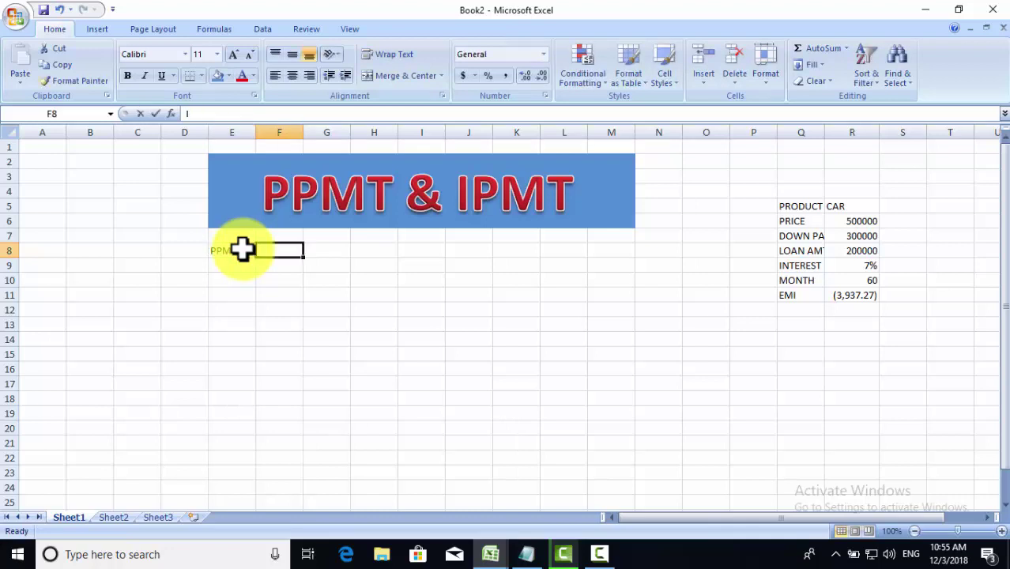
{"action": "type", "text": "IPOM"}
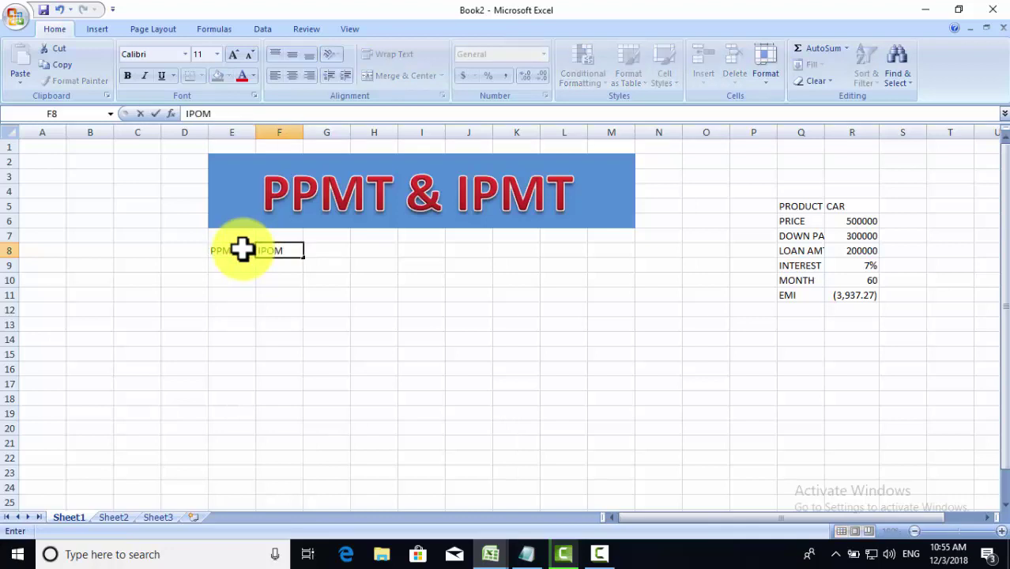
{"action": "key", "text": "BackSpace"}
{"action": "key", "text": "BackSpace"}
{"action": "type", "text": "M"}
{"action": "type", "text": "T"}
{"action": "left_click", "coordinate": [341, 282]}
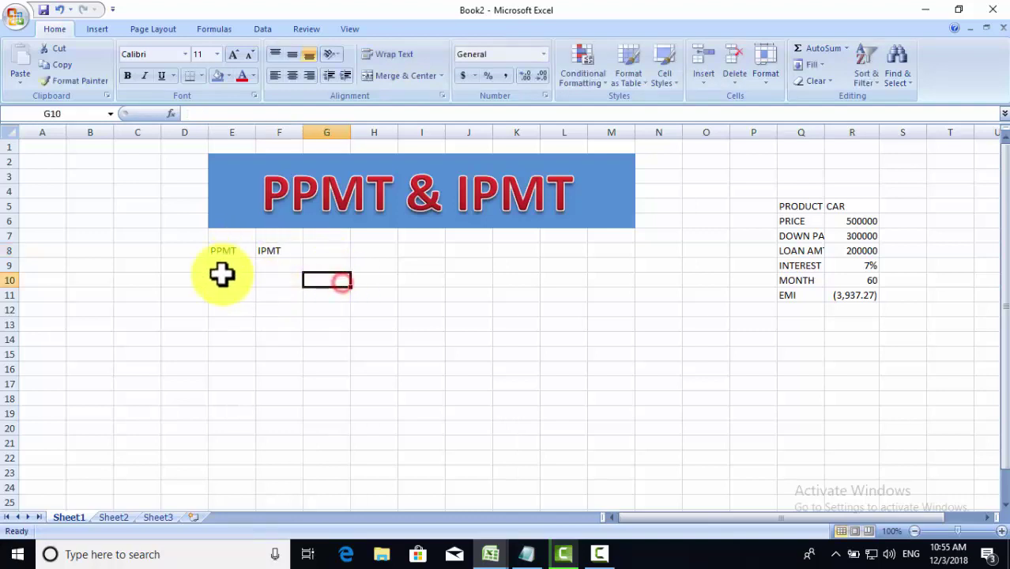
Step: Number the periods 1 to 6 down D9:D14 using the fill handle
{"action": "left_click", "coordinate": [176, 264]}
{"action": "type", "text": "1"}
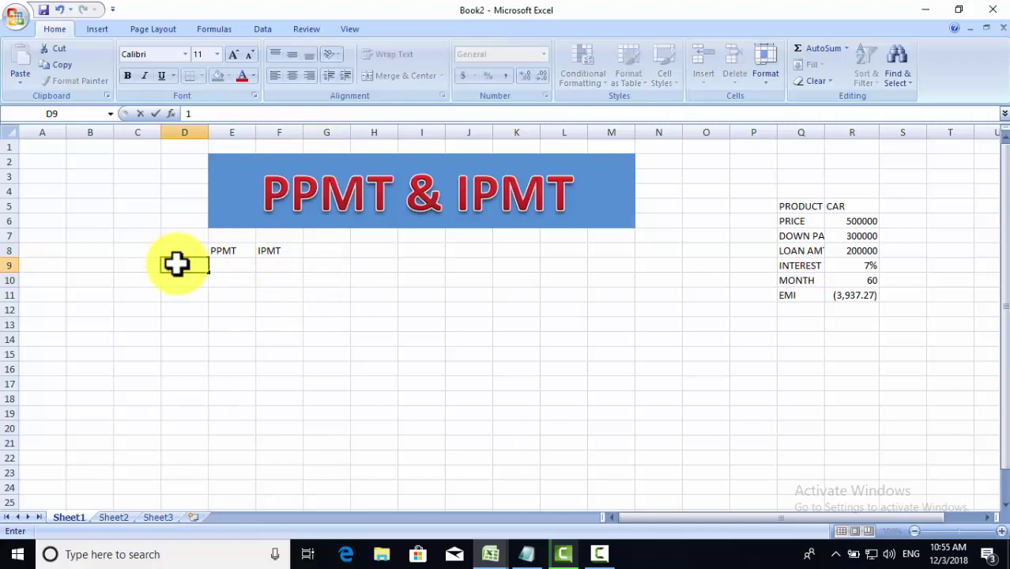
{"action": "key", "text": "Return"}
{"action": "type", "text": "2"}
{"action": "key", "text": "Return"}
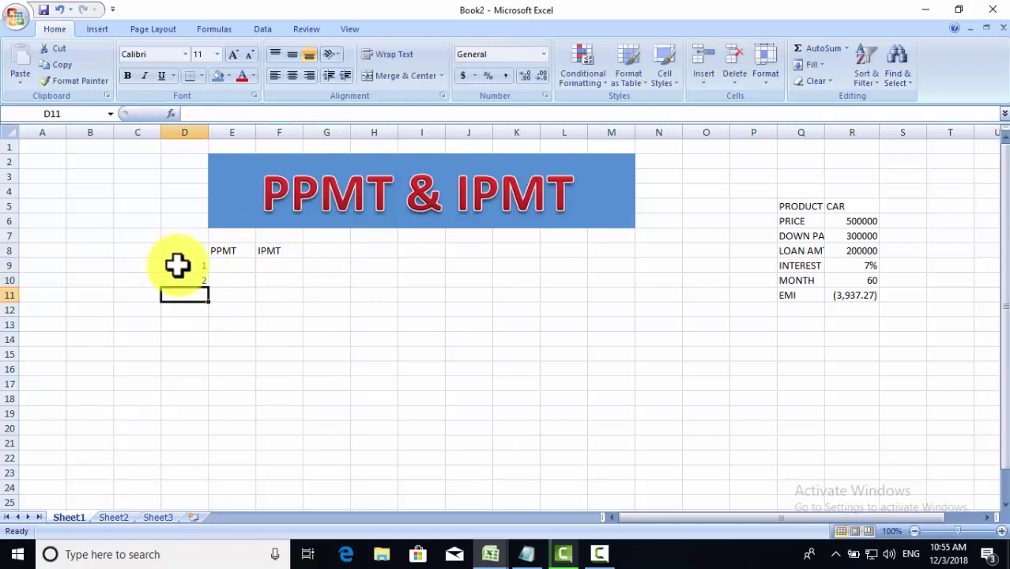
{"action": "left_click", "coordinate": [175, 265]}
{"action": "left_click", "coordinate": [231, 276]}
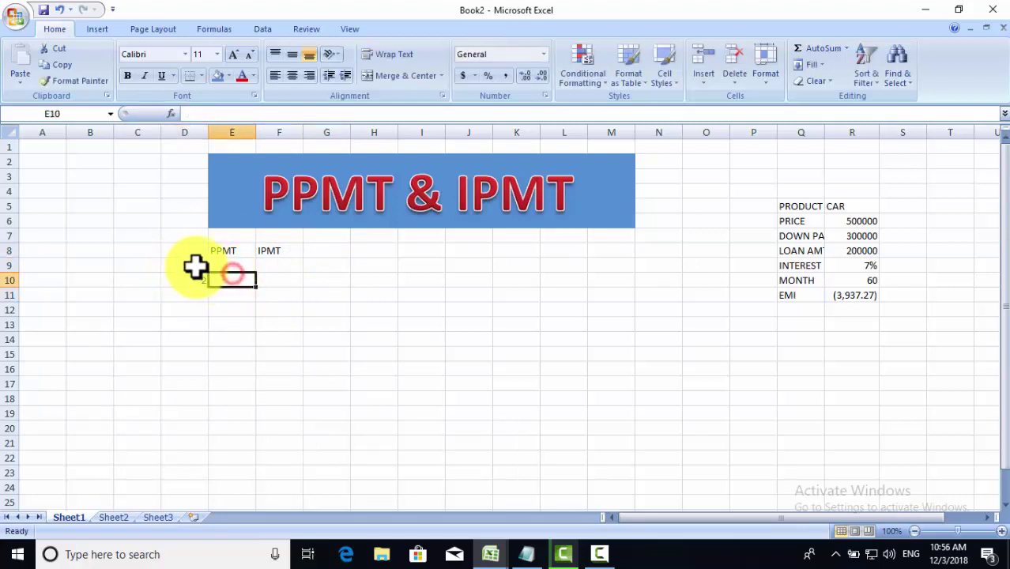
{"action": "mouse_move", "coordinate": [196, 265]}
{"action": "left_mouse_down"}
{"action": "mouse_move", "coordinate": [212, 292]}
{"action": "mouse_move", "coordinate": [197, 346]}
{"action": "left_mouse_up"}
{"action": "left_click", "coordinate": [279, 324]}
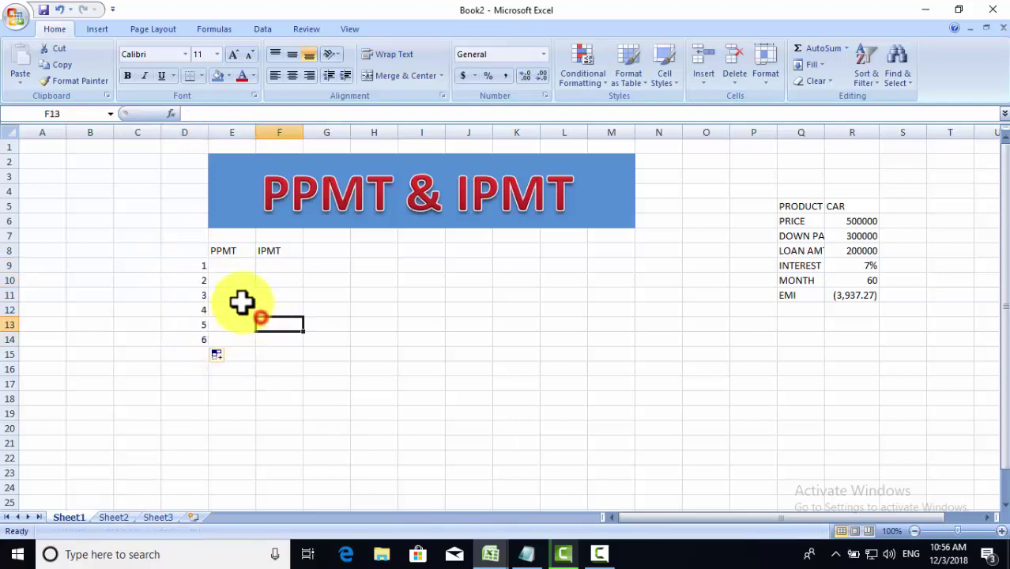
{"action": "left_click", "coordinate": [225, 264]}
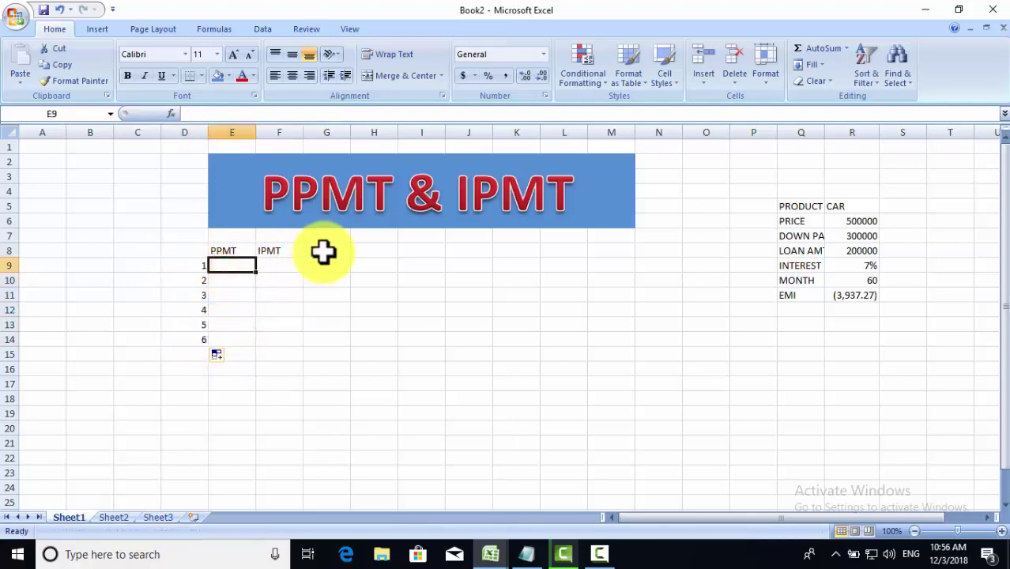
{"action": "type", "text": "="}
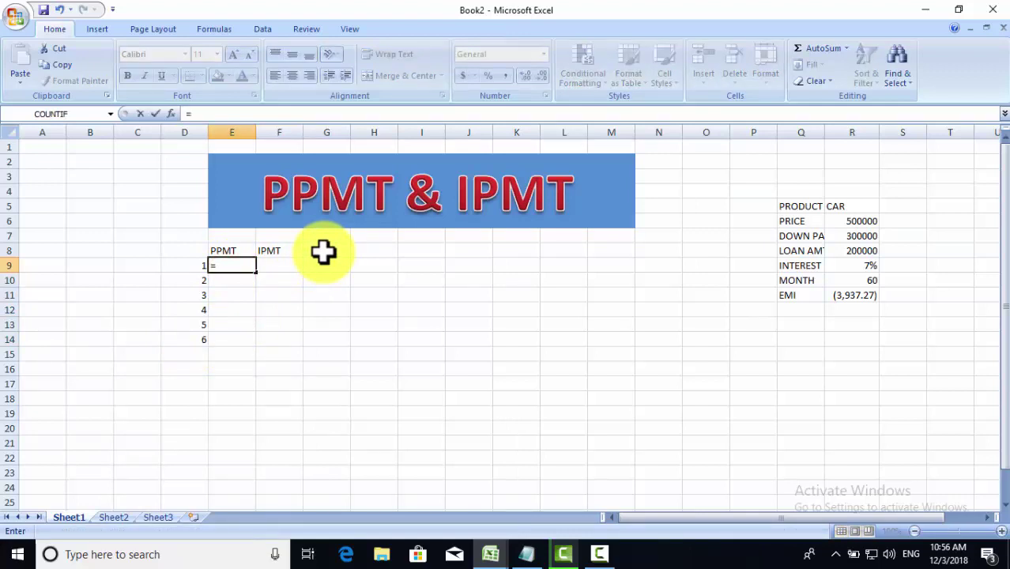
{"action": "key", "text": "BackSpace"}
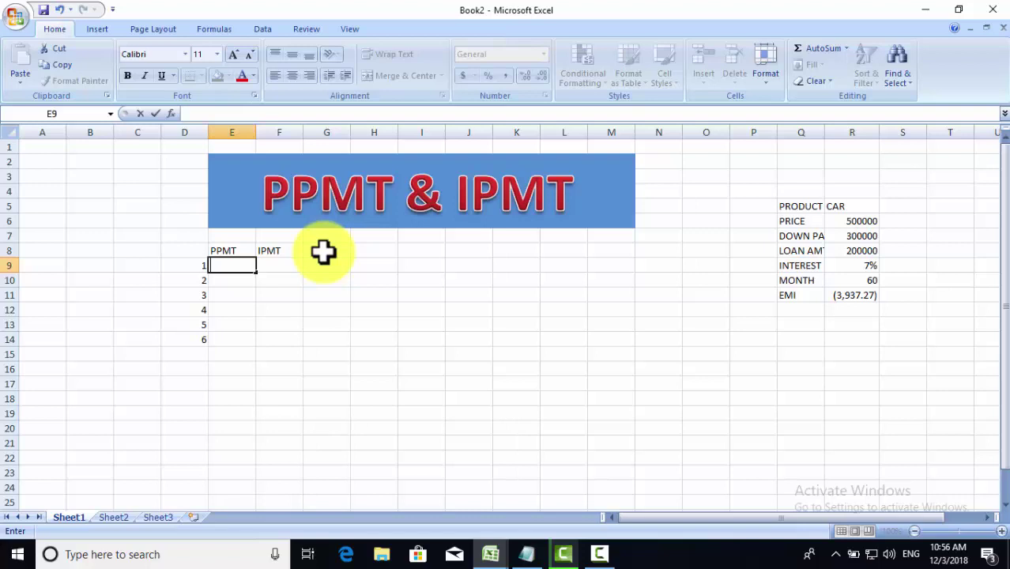
Step: Enter =PPMT($R$9/12,D9,$R$10,$R$8,0,1) in E9, using absolute references for the loan inputs
{"action": "type", "text": "="}
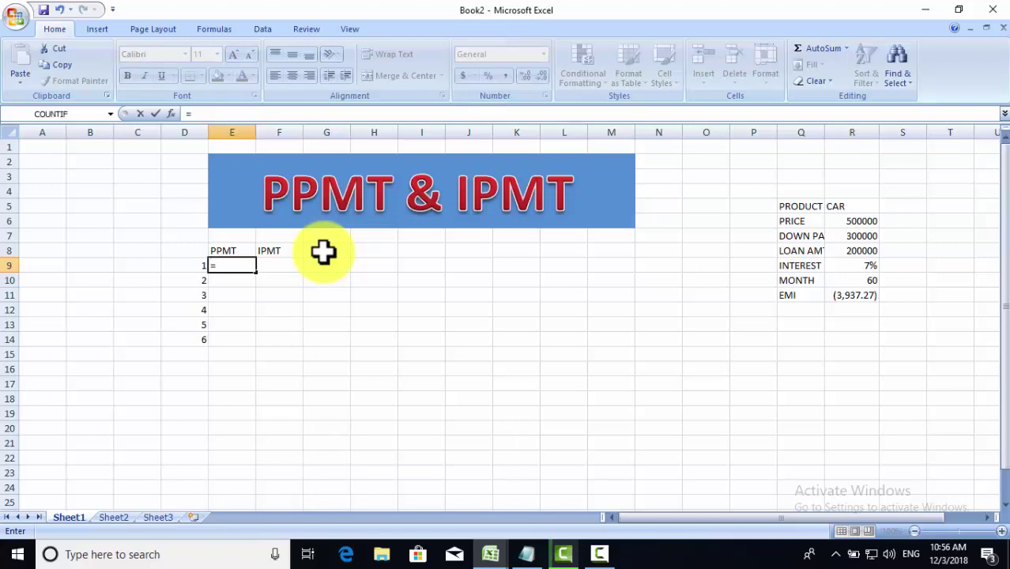
{"action": "type", "text": "PPMT("}
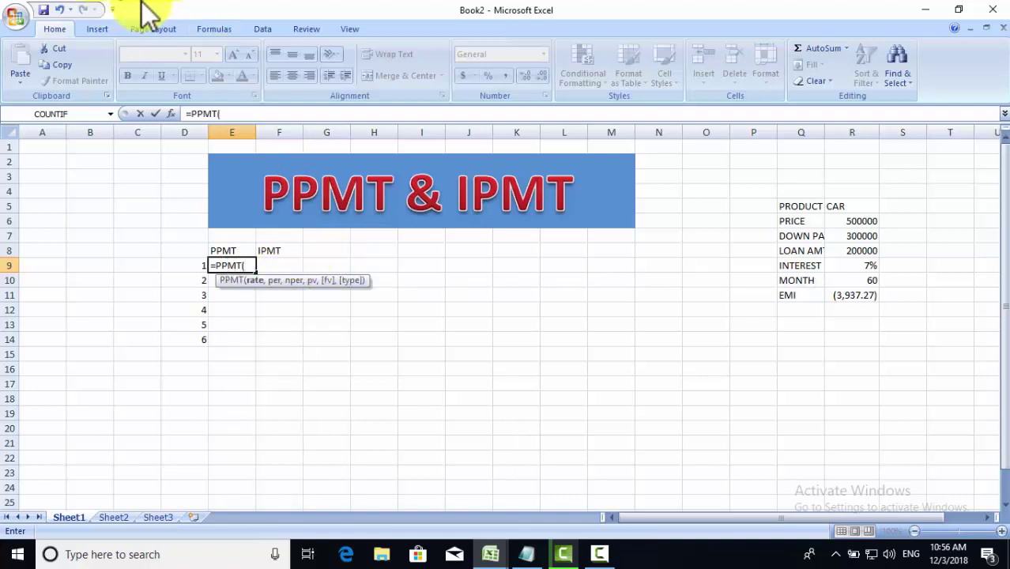
{"action": "left_click", "coordinate": [868, 266]}
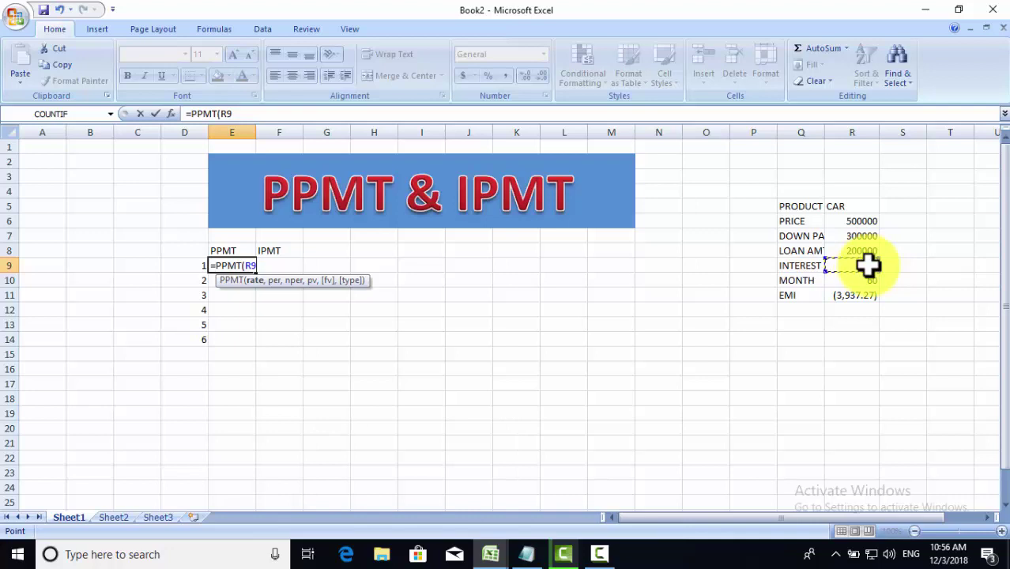
{"action": "key", "text": "F4"}
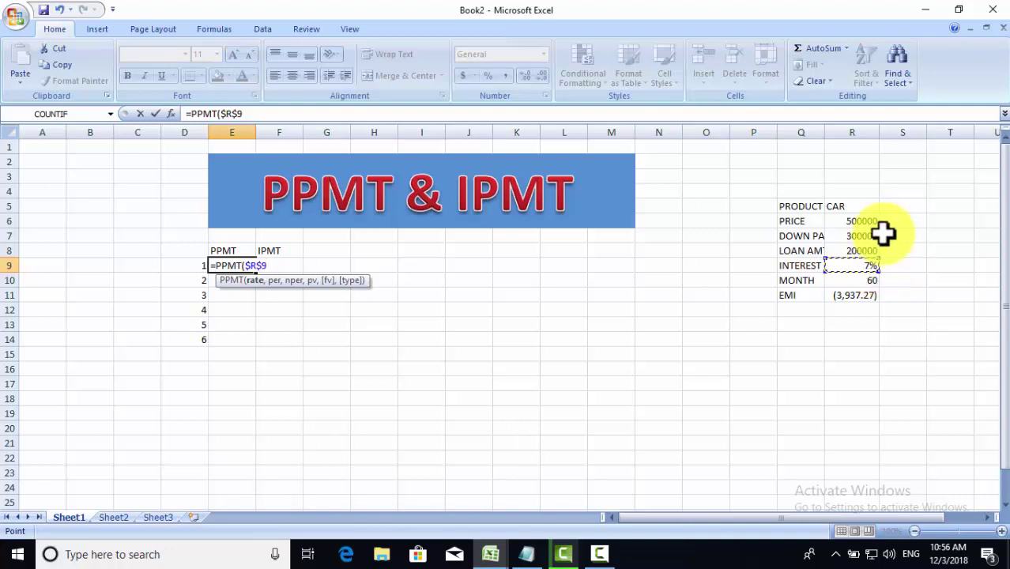
{"action": "type", "text": "/"}
{"action": "type", "text": "12,"}
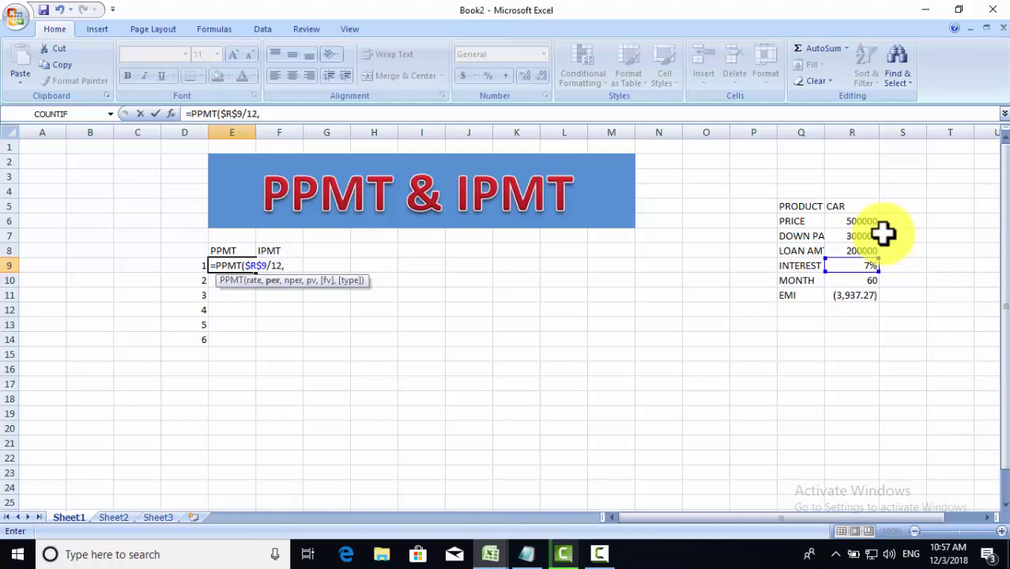
{"action": "left_click", "coordinate": [183, 268]}
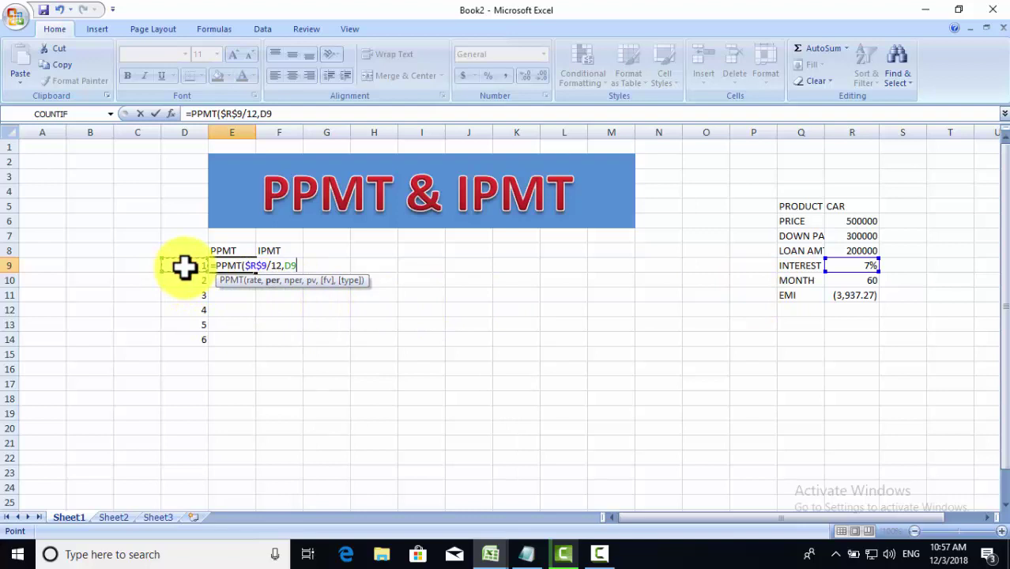
{"action": "type", "text": ","}
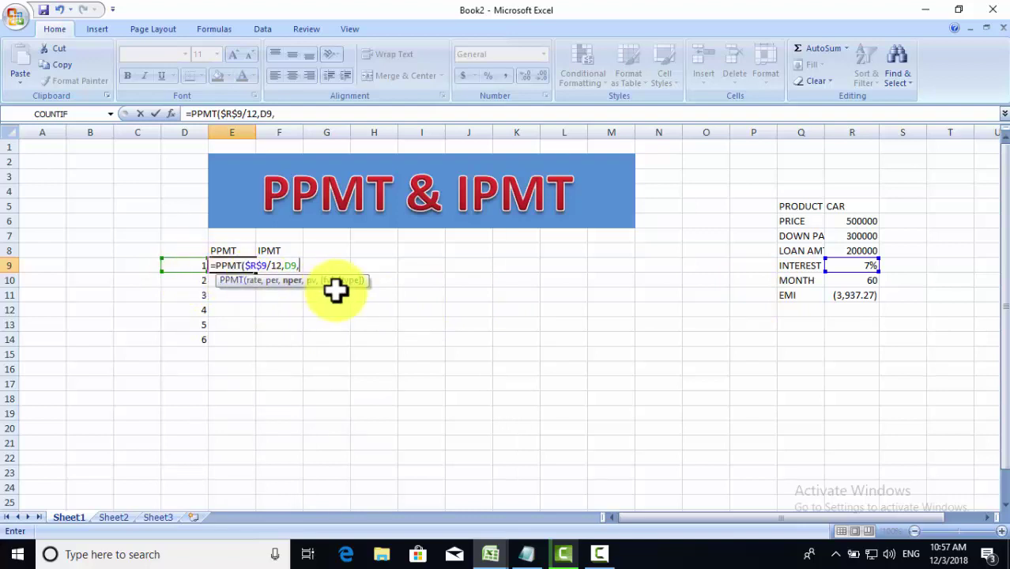
{"action": "left_click", "coordinate": [874, 277]}
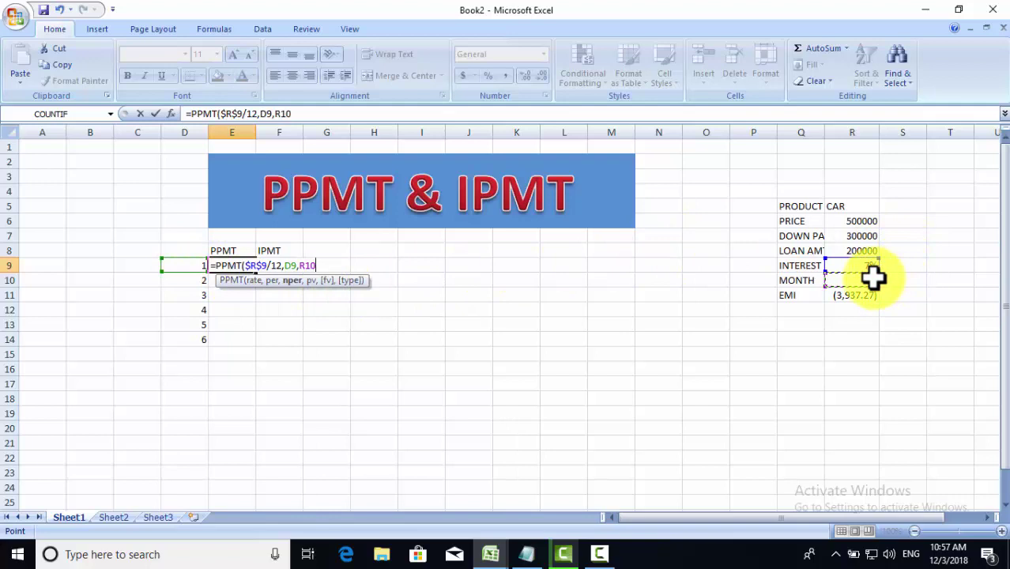
{"action": "key", "text": "F4"}
{"action": "type", "text": "$R$10,"}
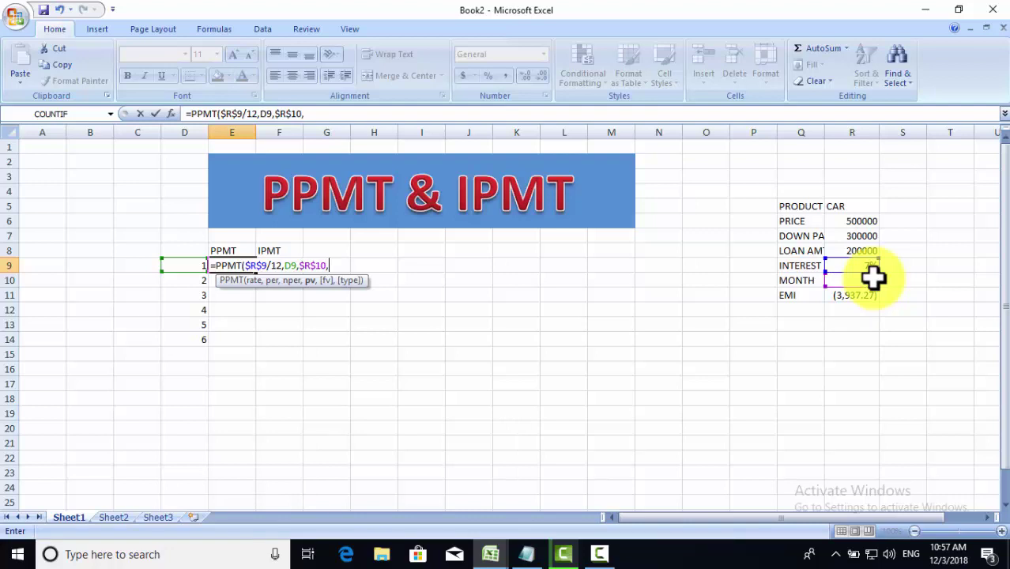
{"action": "left_click", "coordinate": [859, 251]}
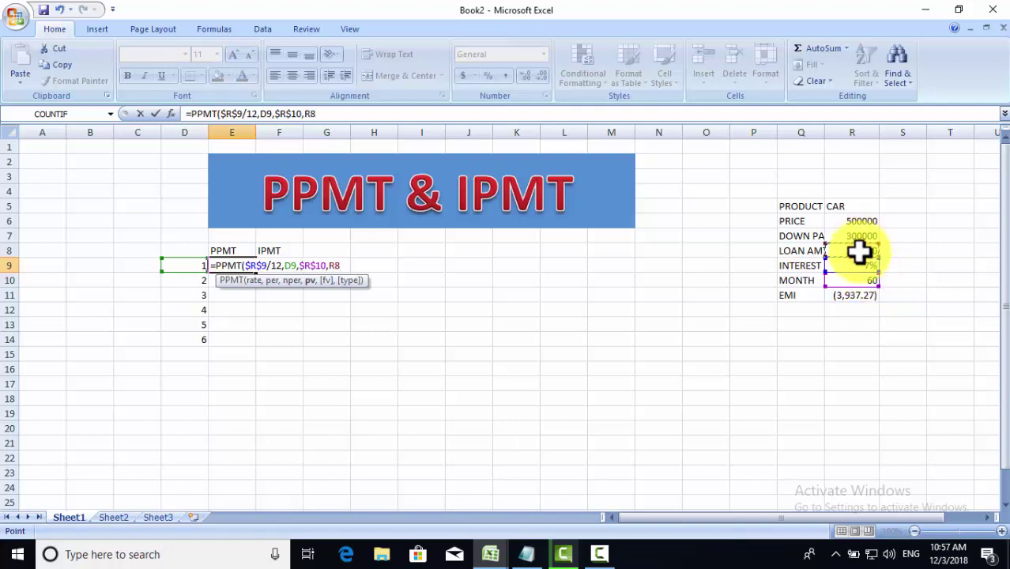
{"action": "key", "text": "F4"}
{"action": "type", "text": ",0"}
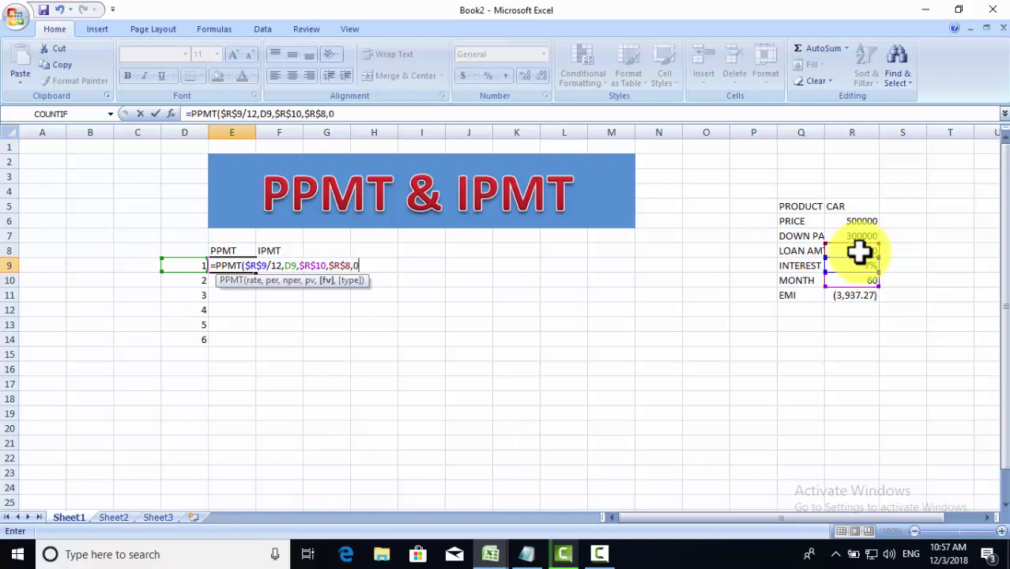
{"action": "type", "text": ",1"}
{"action": "type", "text": ")"}
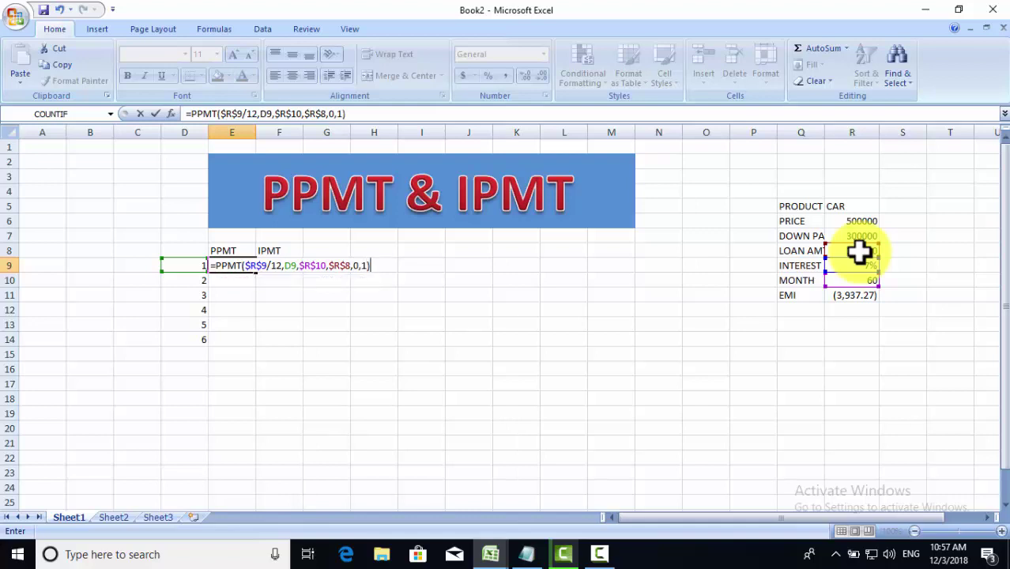
{"action": "key", "text": "Return"}
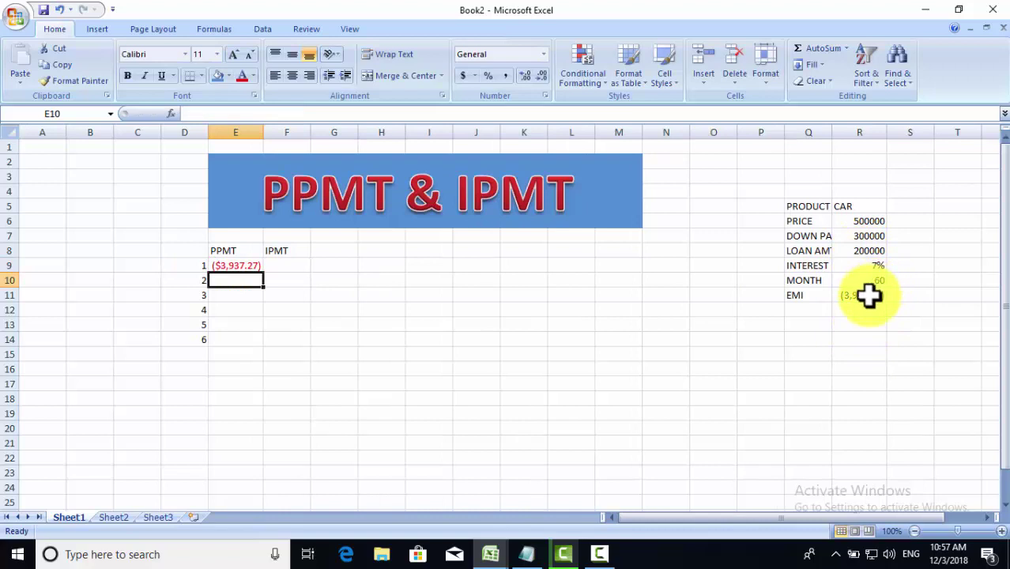
Step: Format E9 as Number with black bracketed negatives, then compare it against the EMI in R11
{"action": "left_click", "coordinate": [229, 266]}
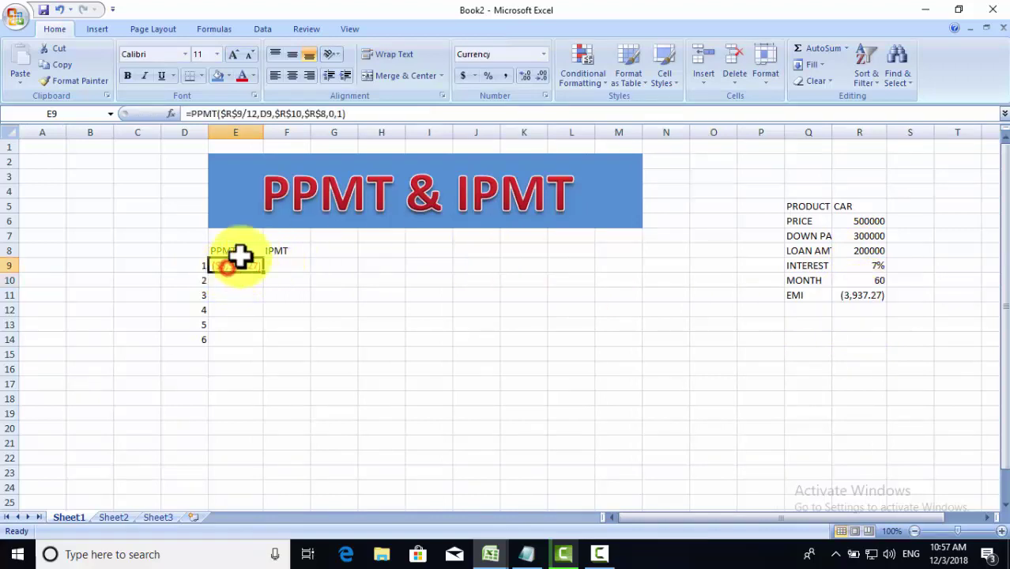
{"action": "left_click", "coordinate": [444, 94]}
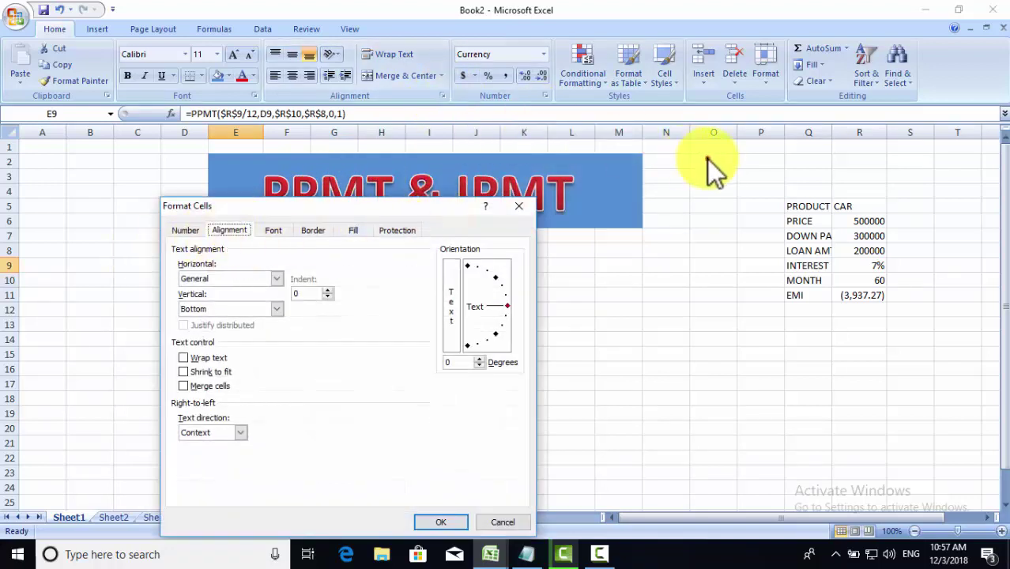
{"action": "left_click", "coordinate": [518, 206]}
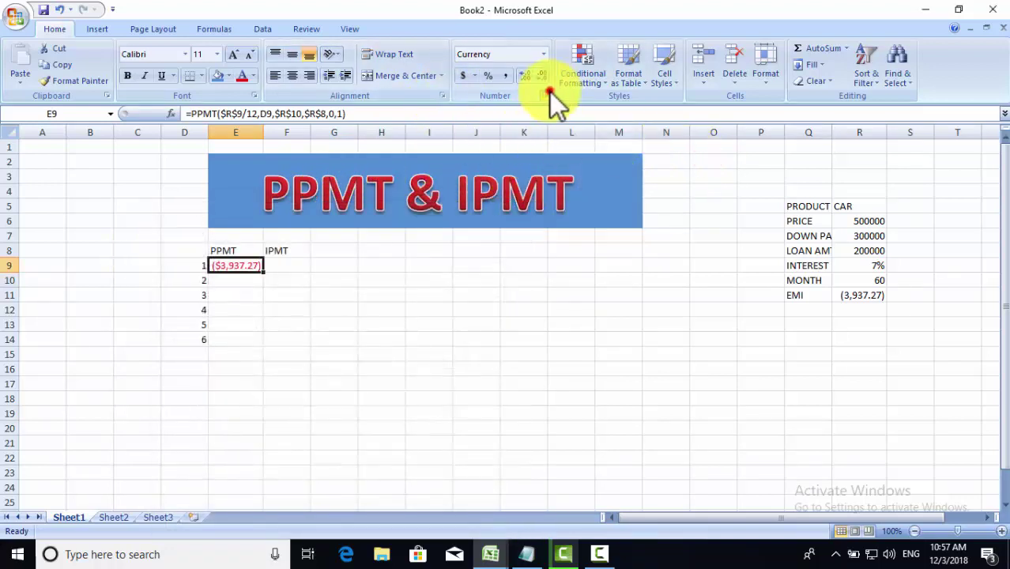
{"action": "left_click", "coordinate": [547, 94]}
{"action": "left_click", "coordinate": [190, 271]}
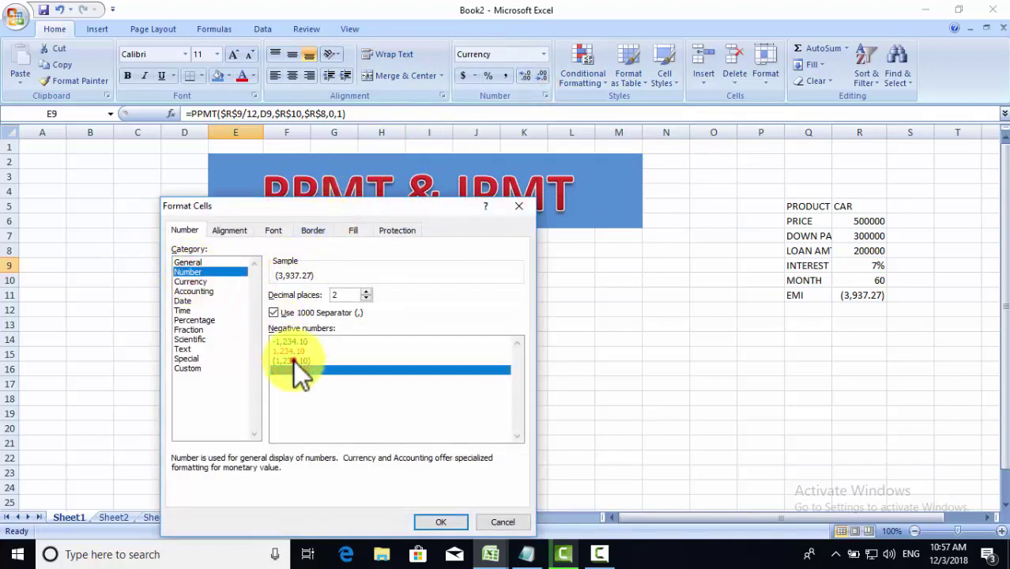
{"action": "left_click", "coordinate": [293, 361]}
{"action": "left_click", "coordinate": [433, 522]}
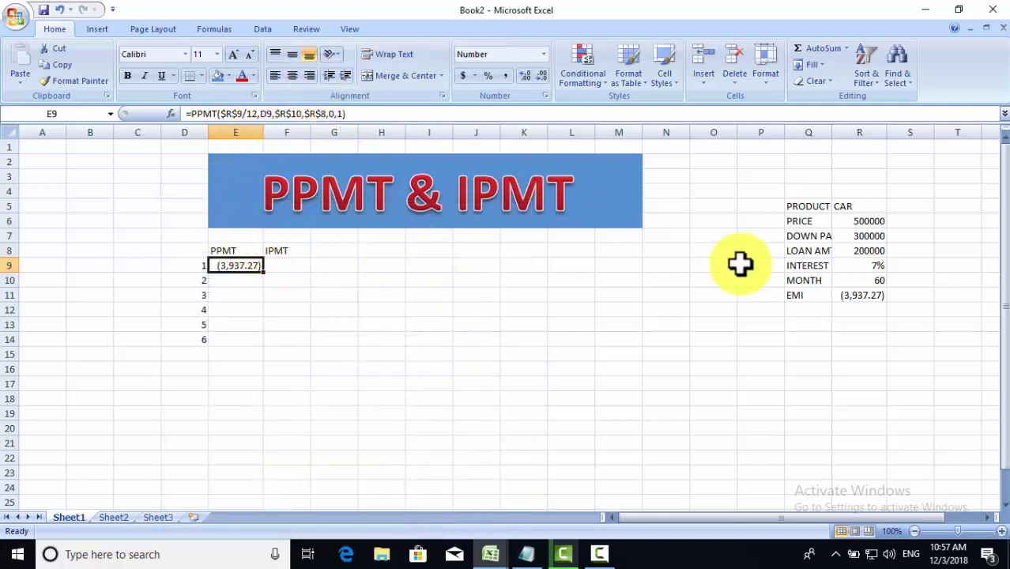
{"action": "left_click", "coordinate": [864, 294]}
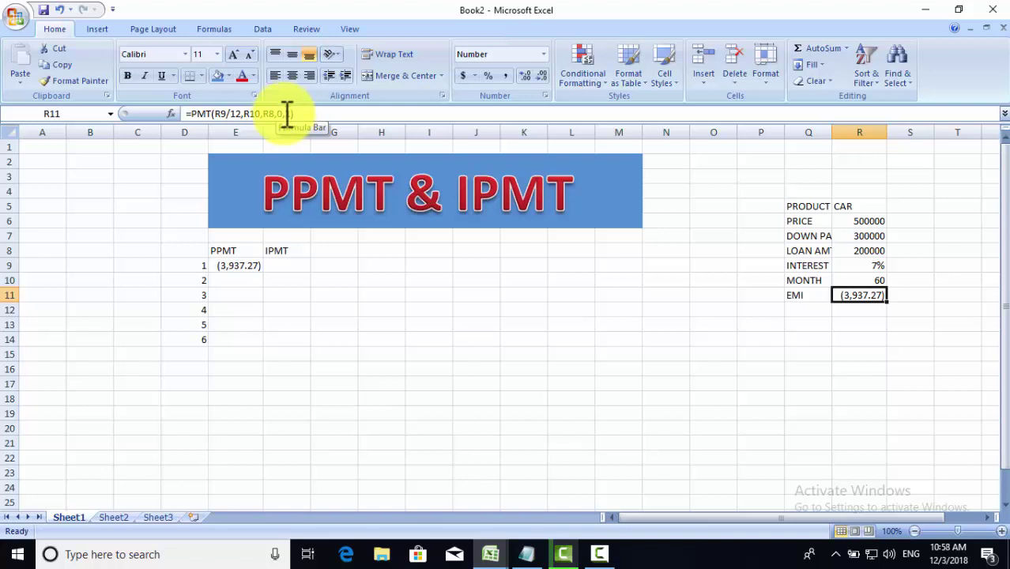
Step: Change R11's EMI formula to =PMT(R9/12,R10,R8,1) for start-of-period payments, giving (3,960.25)
{"action": "left_click", "coordinate": [286, 113]}
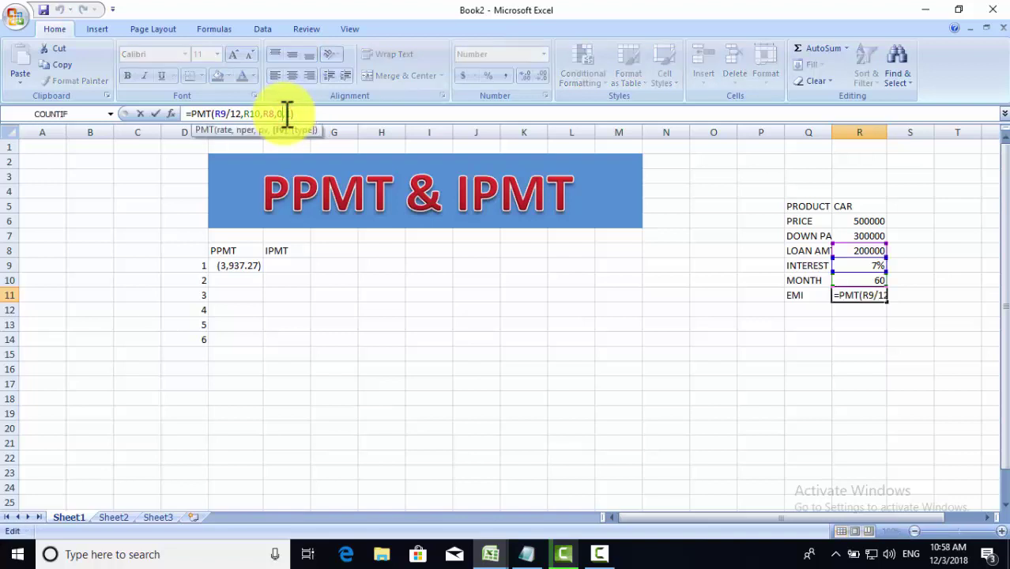
{"action": "type", "text": "1"}
{"action": "key", "text": "Left"}
{"action": "key", "text": "BackSpace"}
{"action": "key", "text": "BackSpace"}
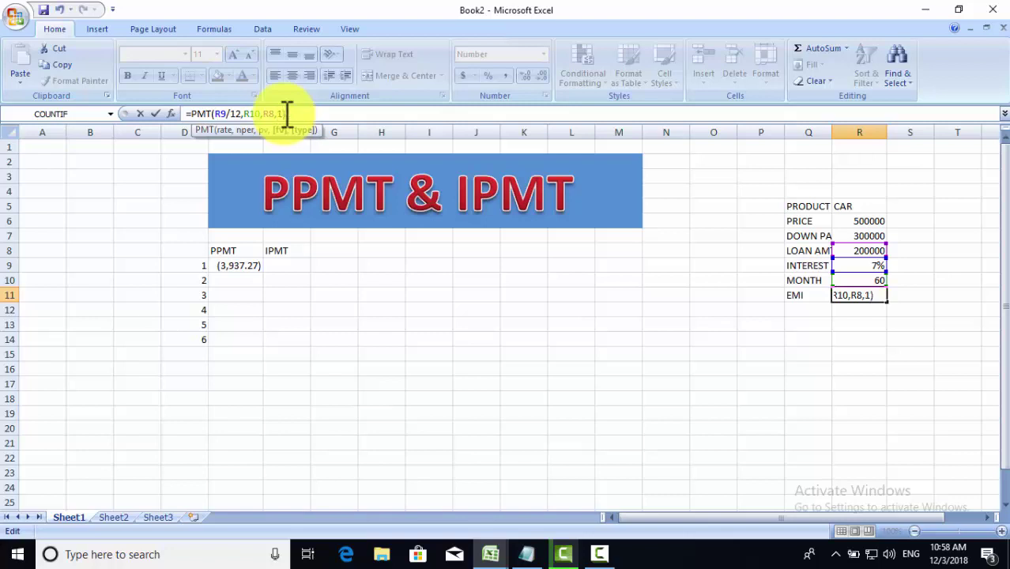
{"action": "key", "text": "Return"}
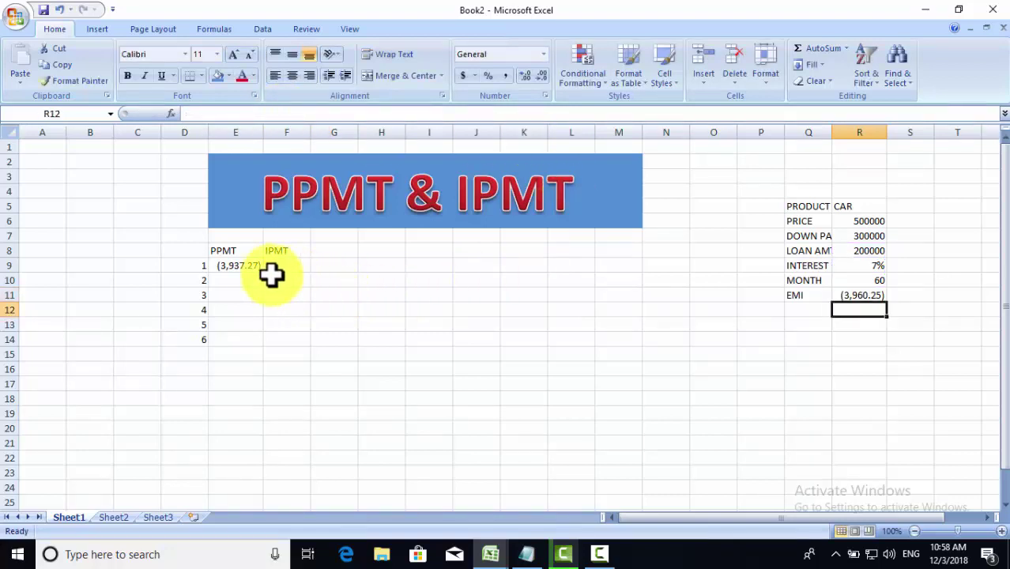
{"action": "left_click", "coordinate": [241, 268]}
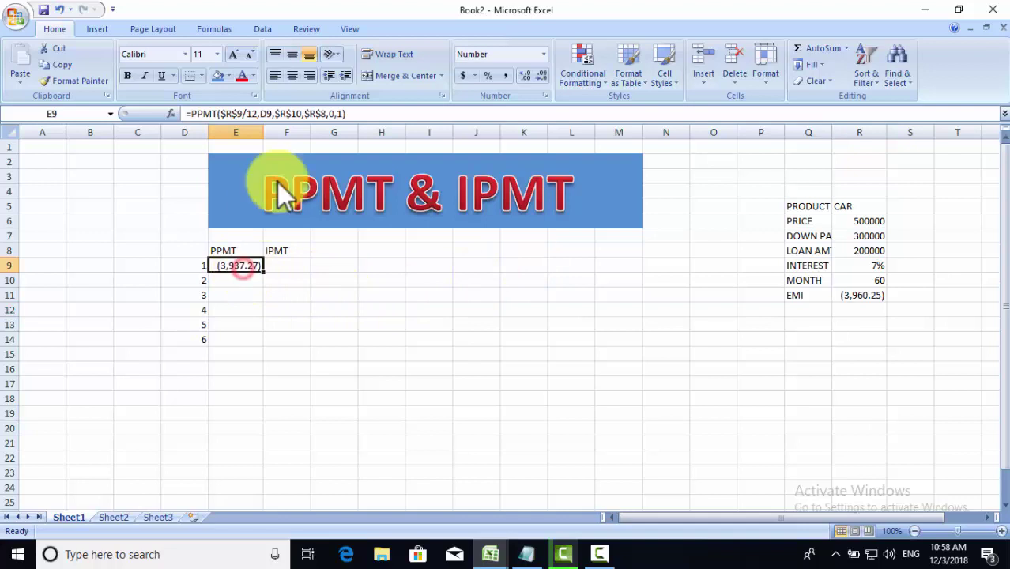
Step: Change the last argument of E9's PPMT formula from 0 to 1 for start-of-period payments
{"action": "left_click", "coordinate": [337, 114]}
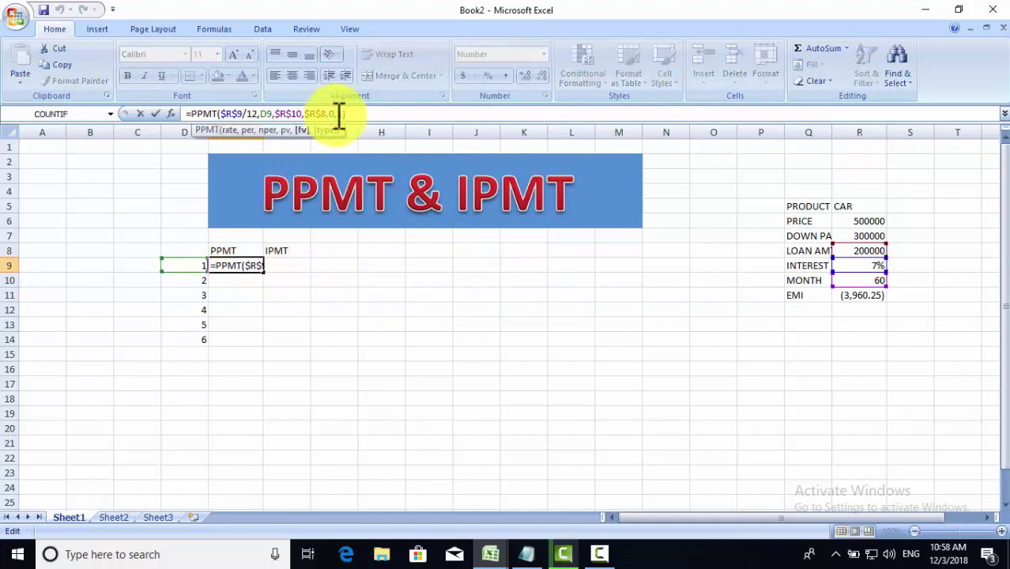
{"action": "key", "text": "BackSpace"}
{"action": "type", "text": "1"}
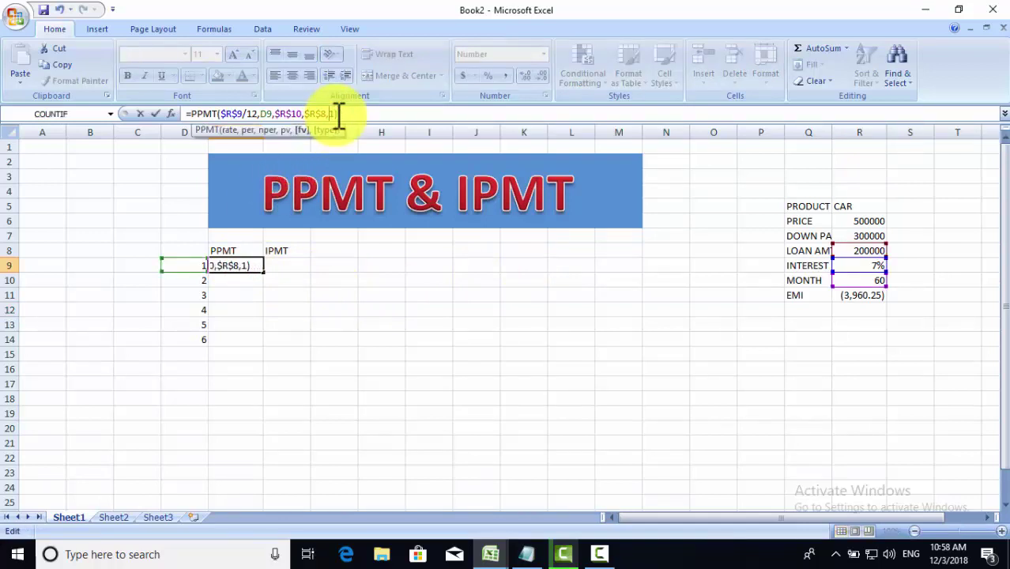
{"action": "key", "text": "Return"}
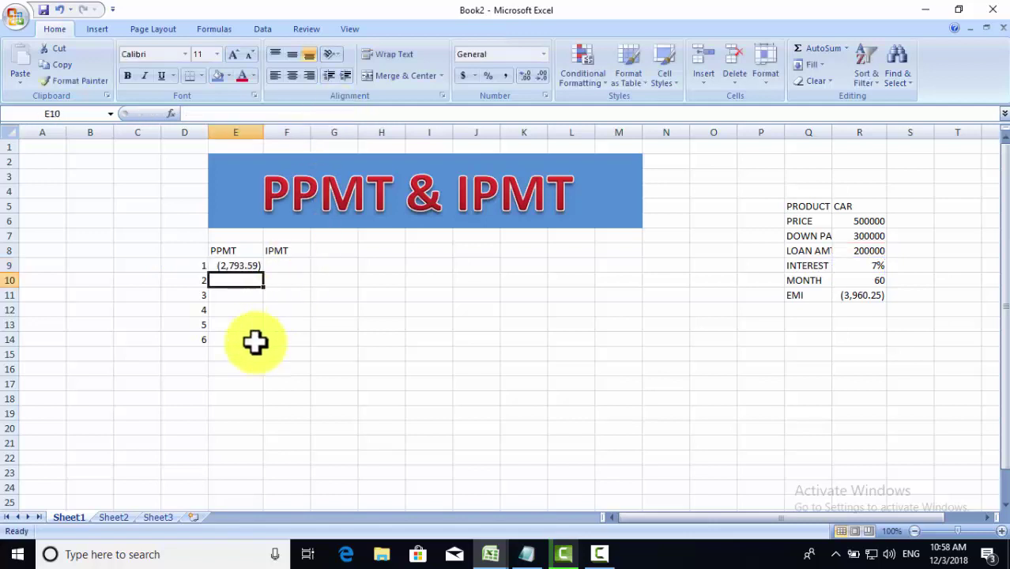
Step: Fill the PPMT formula down E9:E14, showing (2,793.59) through (2,876.02)
{"action": "left_click", "coordinate": [426, 290]}
{"action": "left_click", "coordinate": [246, 269]}
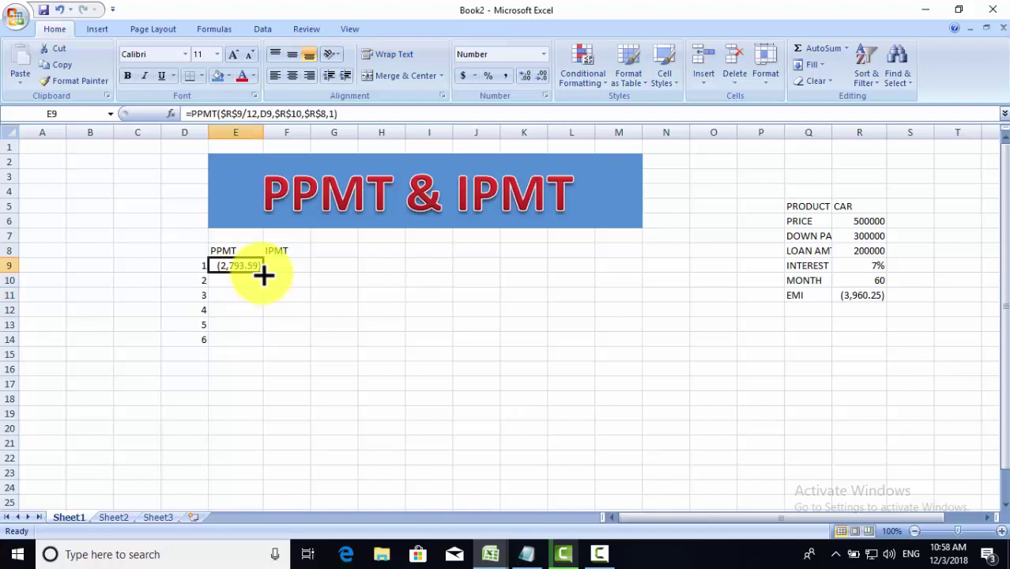
{"action": "left_click_drag", "start_coordinate": [263, 272], "coordinate": [247, 346]}
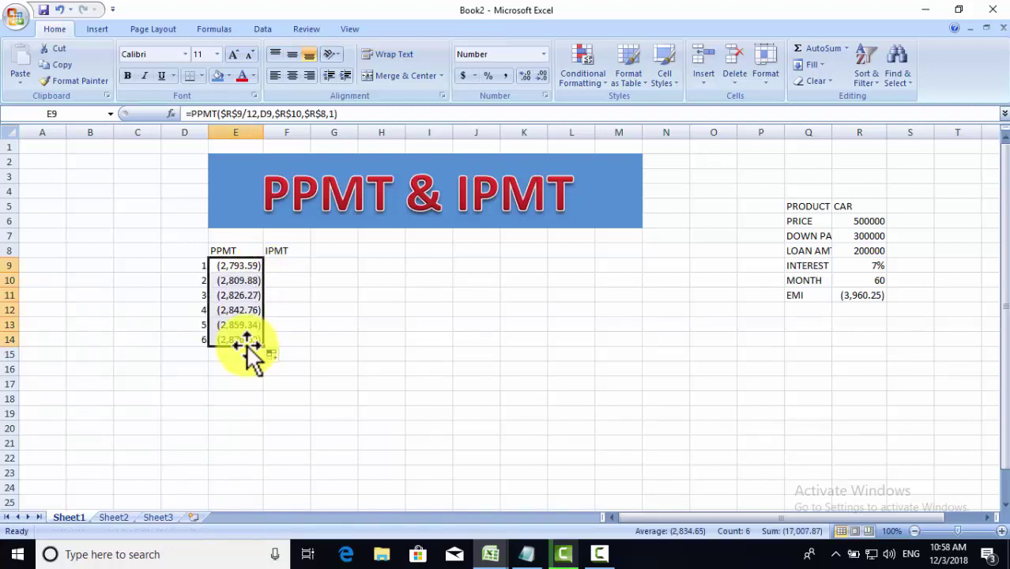
{"action": "left_click", "coordinate": [278, 263]}
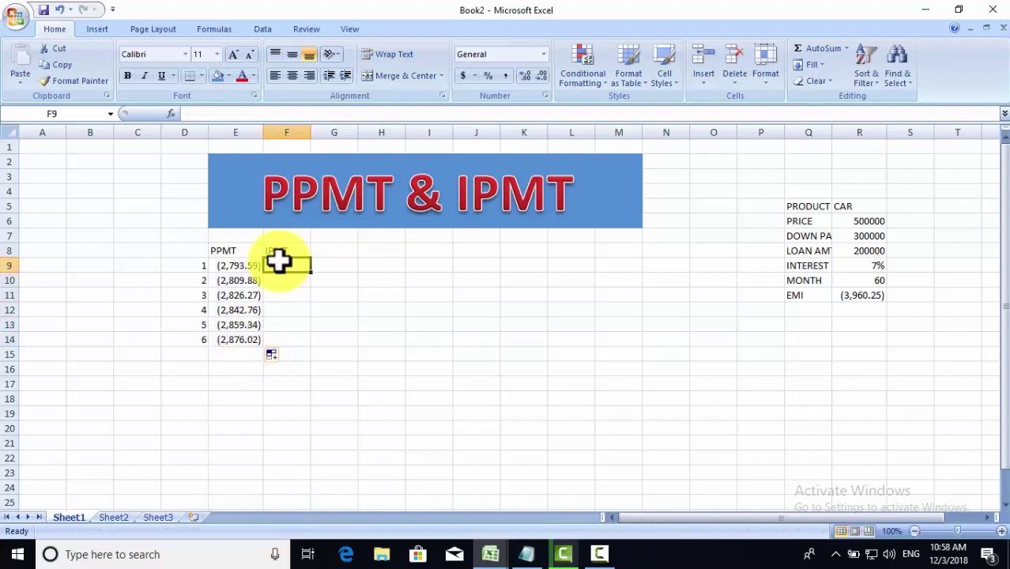
Step: Enter =IPMT($R$9/12,D9,R10,$R$8,1) in F9, giving period 1's interest of ($1,166.67)
{"action": "type", "text": "="}
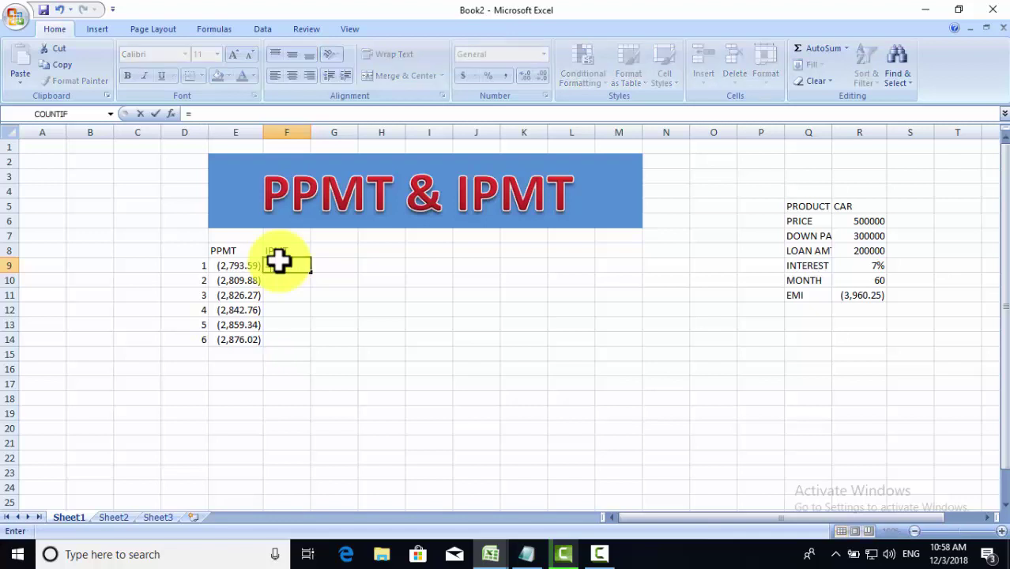
{"action": "type", "text": "IPMT"}
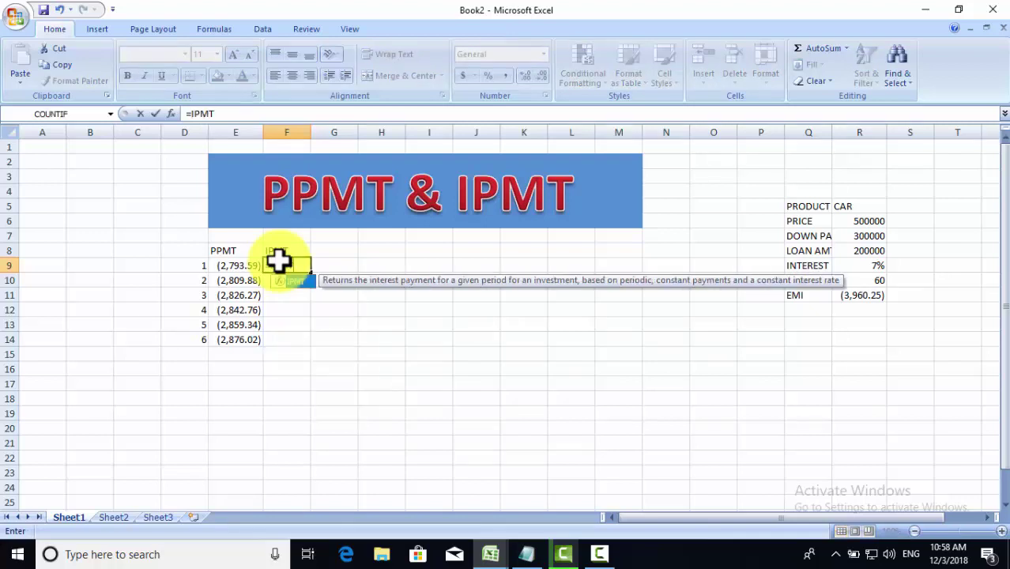
{"action": "type", "text": "("}
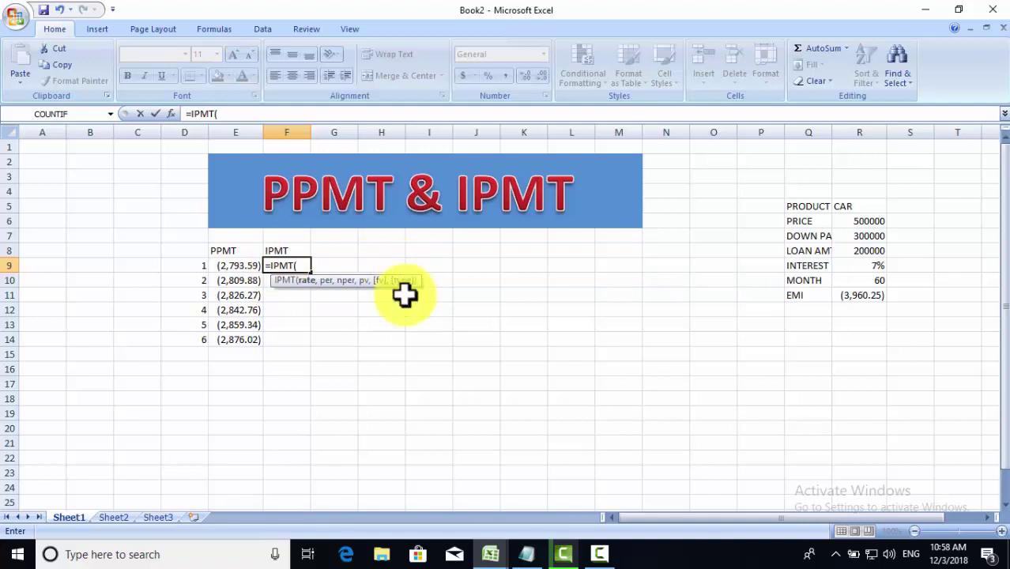
{"action": "left_click", "coordinate": [860, 265]}
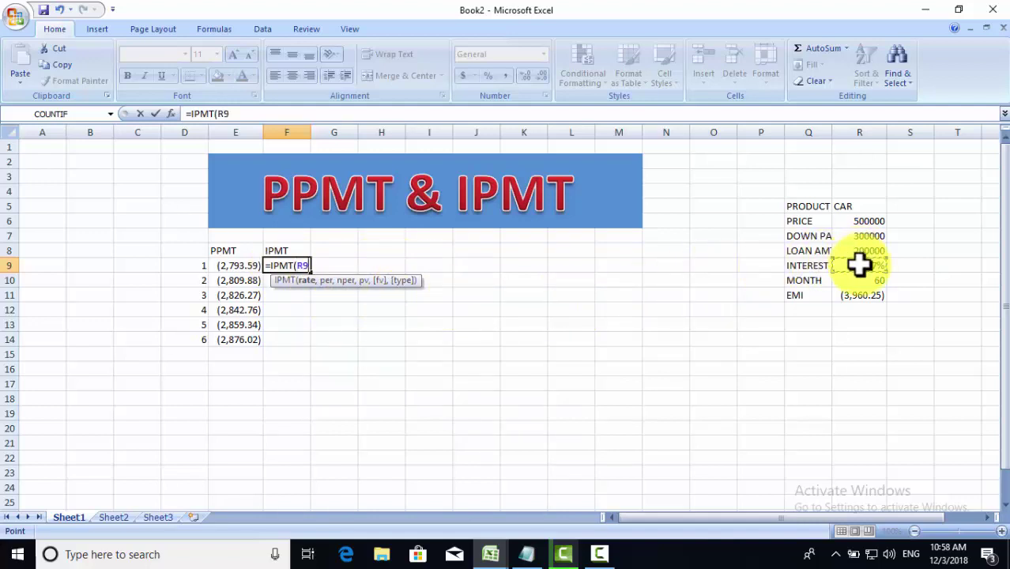
{"action": "key", "text": "F4"}
{"action": "type", "text": "$R$9/"}
{"action": "type", "text": "12"}
{"action": "type", "text": ","}
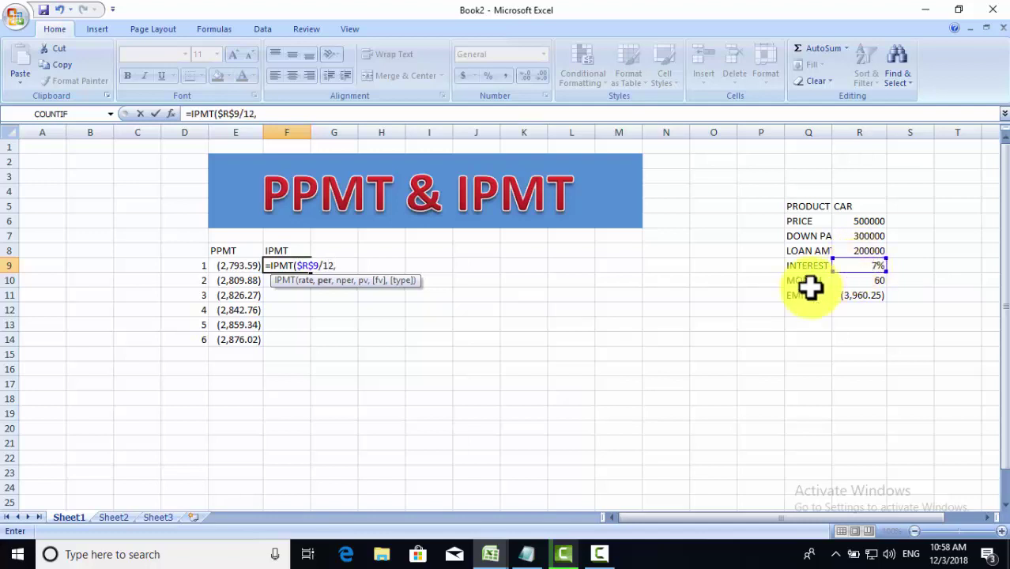
{"action": "left_click", "coordinate": [191, 266]}
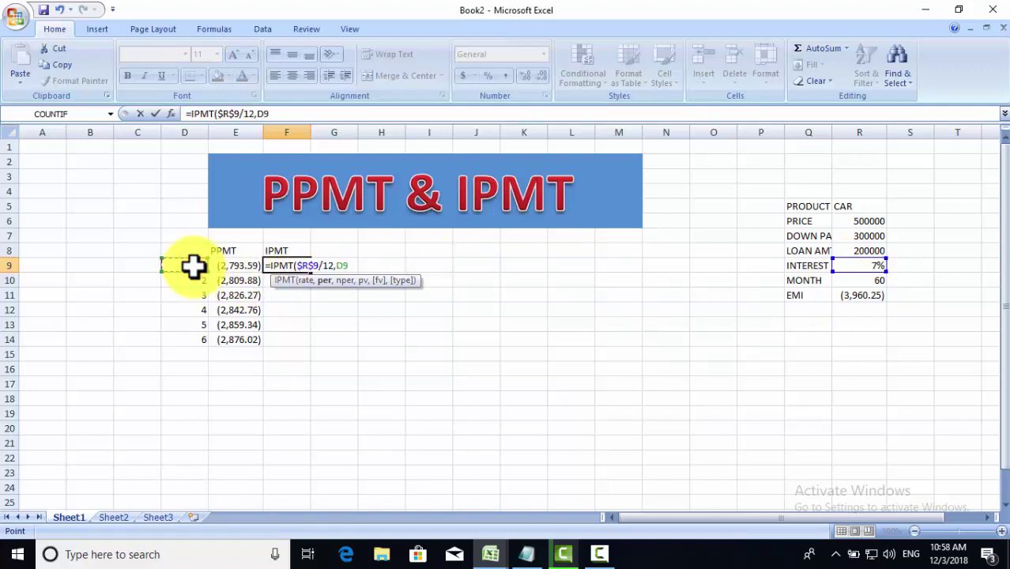
{"action": "type", "text": ","}
{"action": "left_click", "coordinate": [858, 278]}
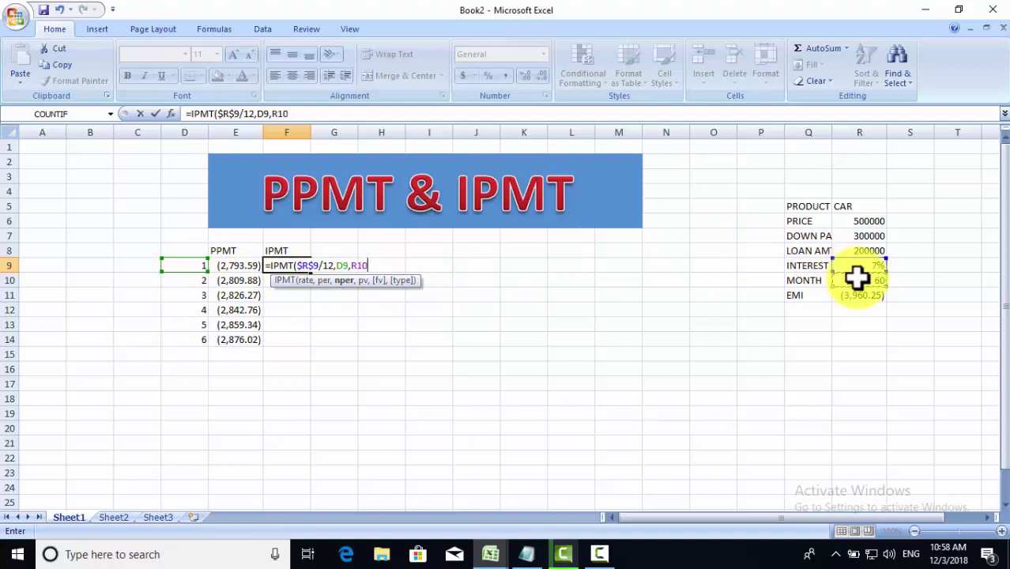
{"action": "type", "text": ","}
{"action": "left_click", "coordinate": [865, 250]}
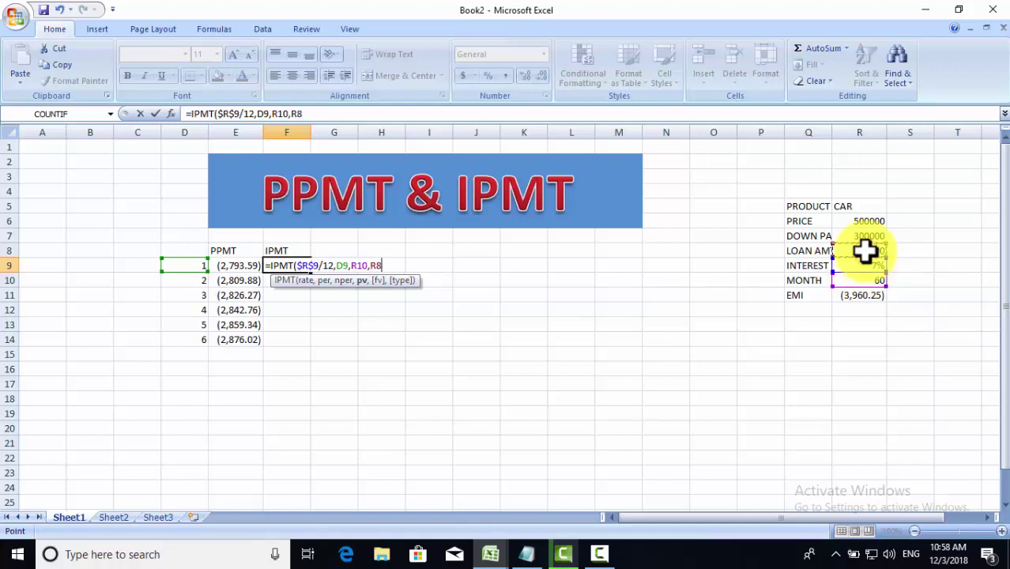
{"action": "key", "text": "F4"}
{"action": "type", "text": "$R$8,"}
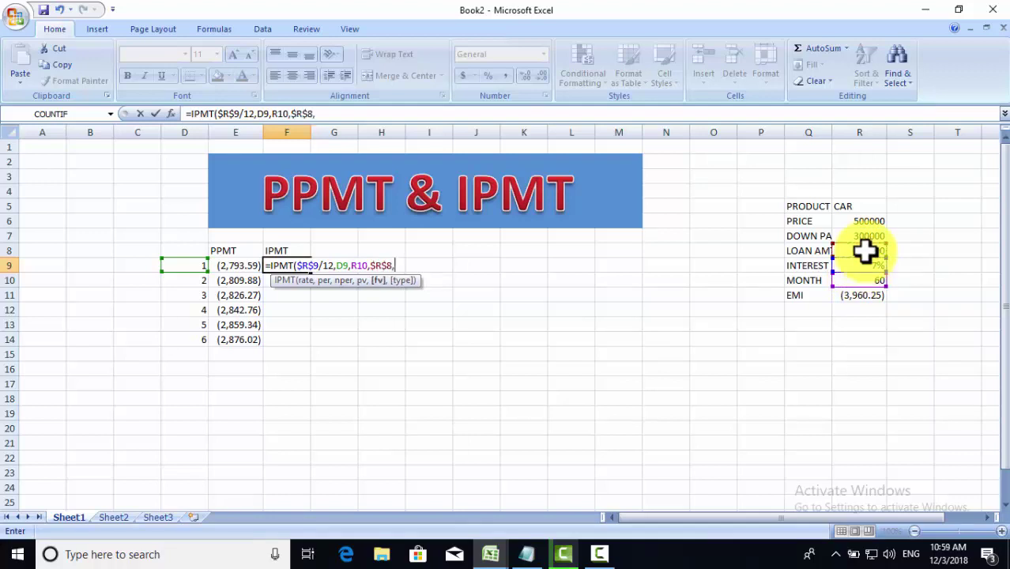
{"action": "type", "text": "1"}
{"action": "type", "text": ")"}
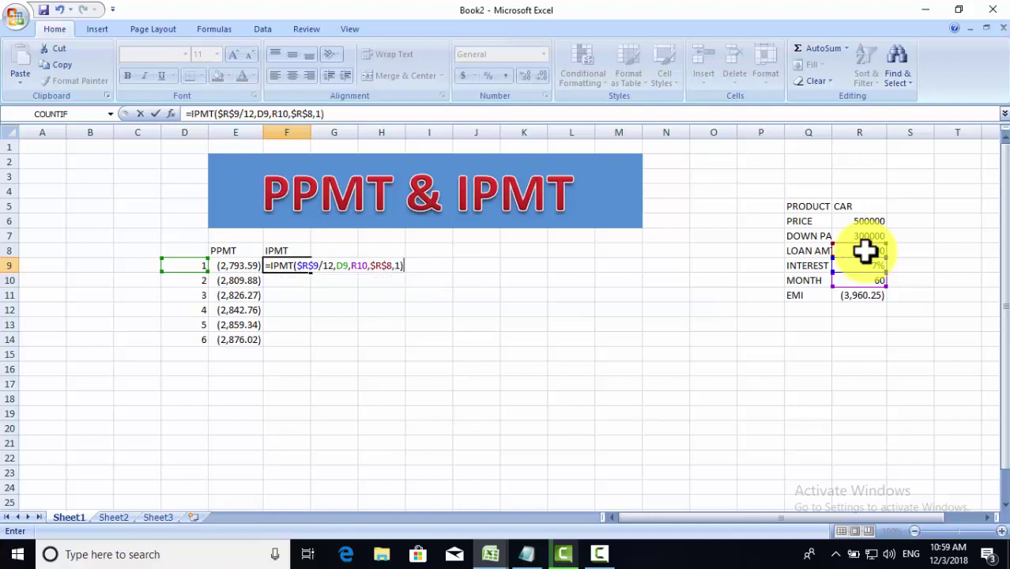
{"action": "key", "text": "Return"}
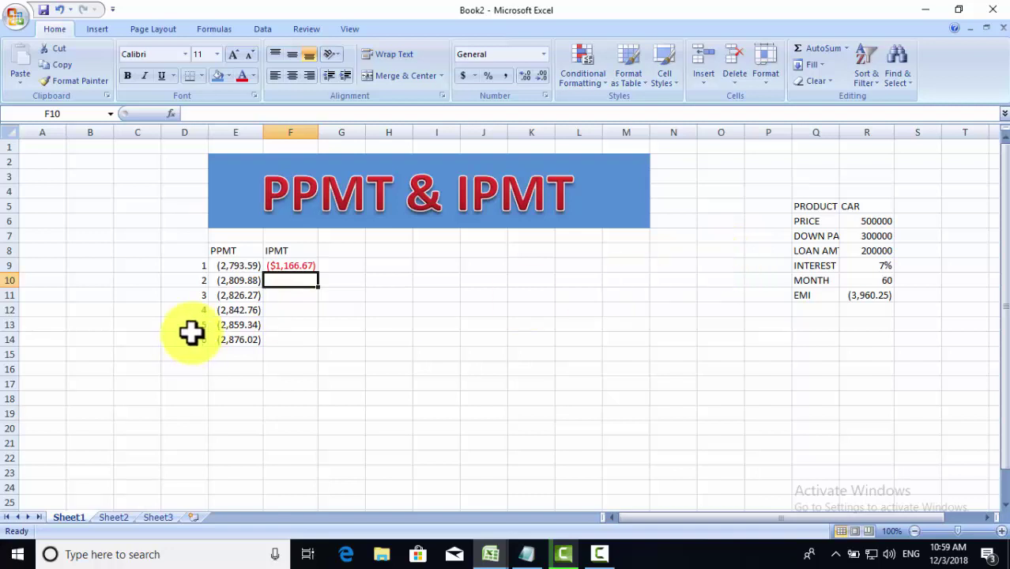
Step: Format F9 as Number with black parenthesized negatives, so it shows (1,166.67)
{"action": "left_click", "coordinate": [301, 264]}
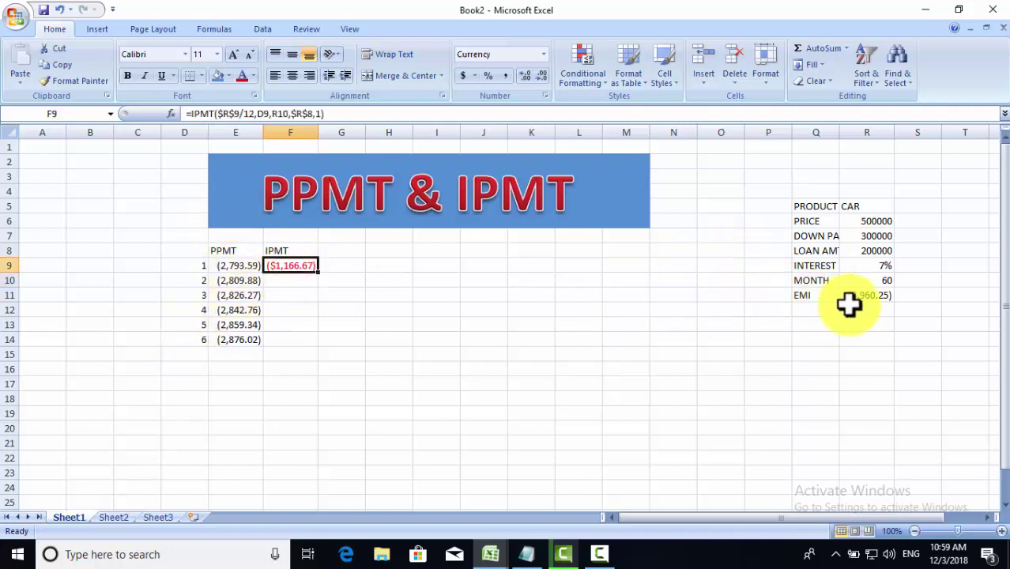
{"action": "left_click", "coordinate": [546, 94]}
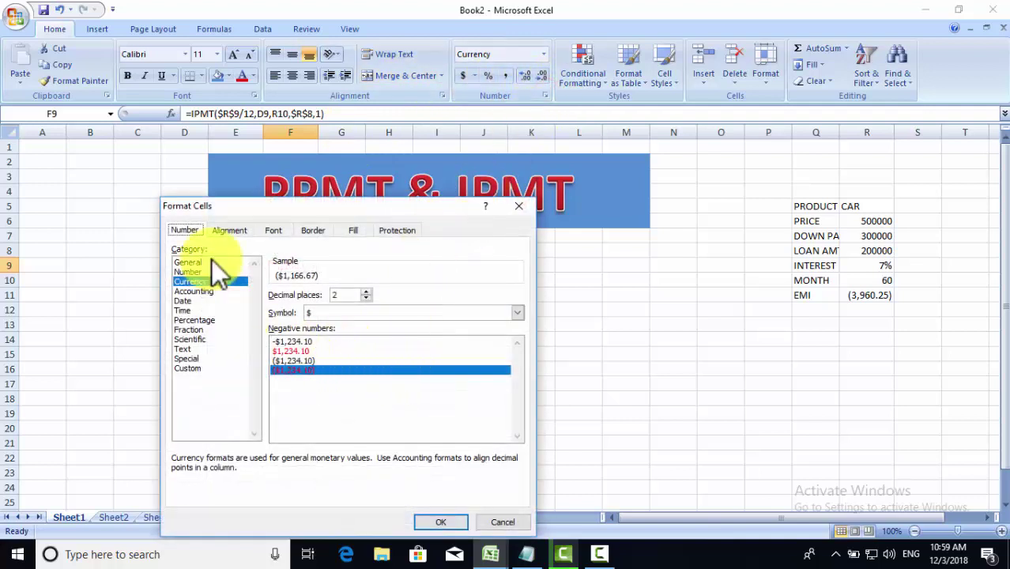
{"action": "left_click", "coordinate": [204, 272]}
{"action": "left_click", "coordinate": [312, 361]}
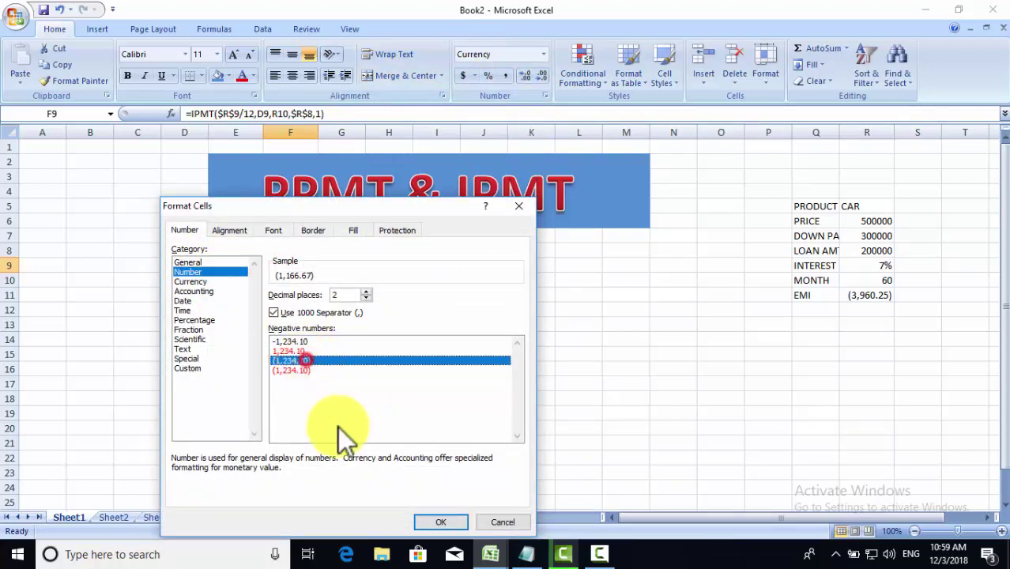
{"action": "left_click", "coordinate": [461, 523]}
{"action": "left_click", "coordinate": [443, 308]}
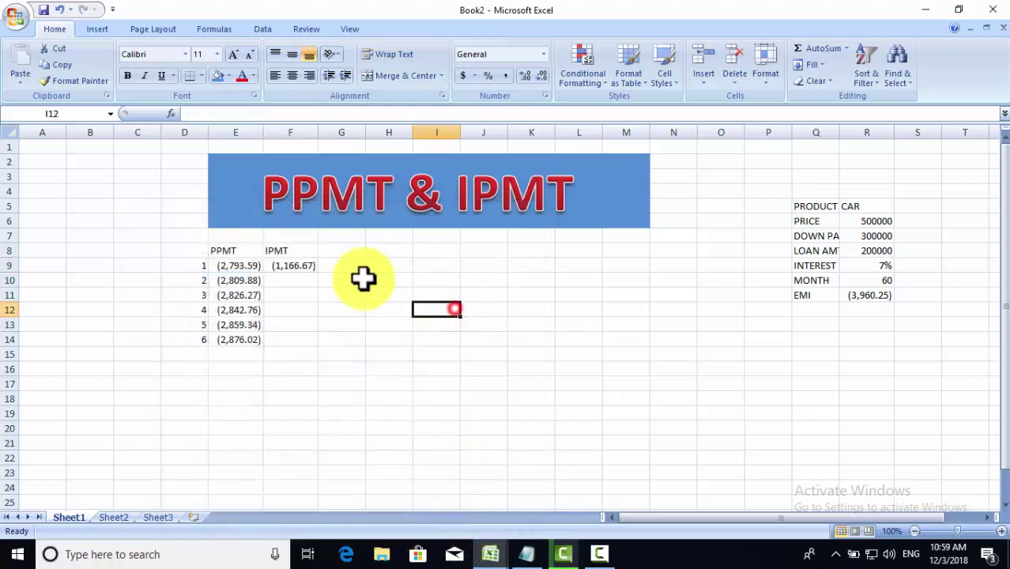
{"action": "left_click", "coordinate": [309, 268]}
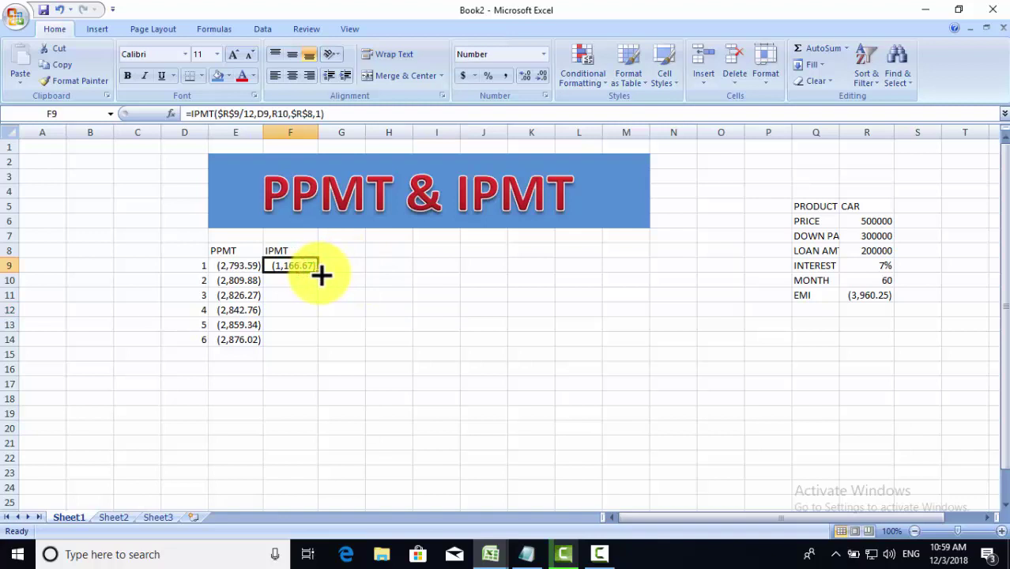
Step: Fill the IPMT formula down to F14, then delete the #NUM! results from F9:F14
{"action": "left_click_drag", "start_coordinate": [319, 272], "coordinate": [309, 339]}
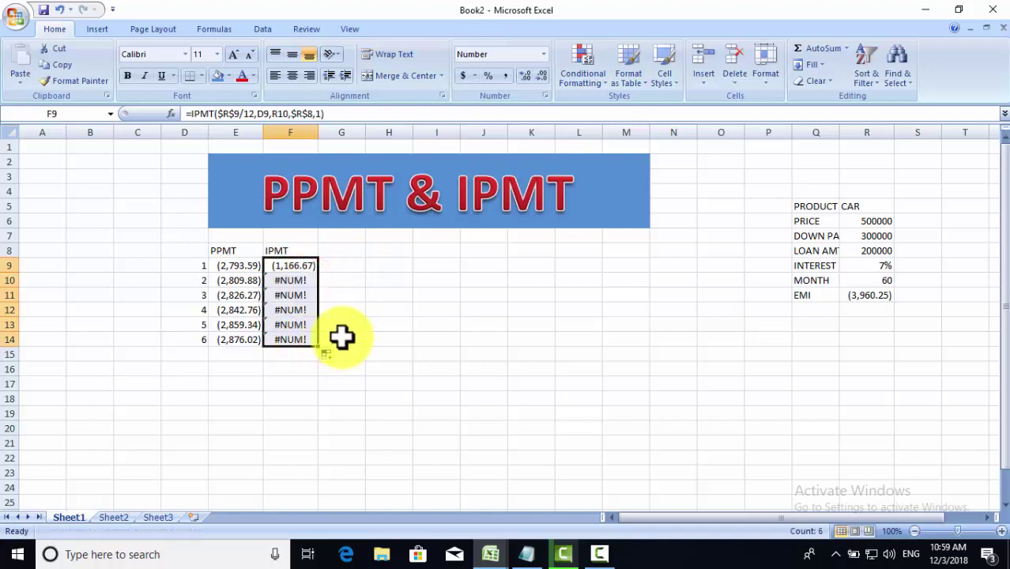
{"action": "left_click", "coordinate": [307, 267]}
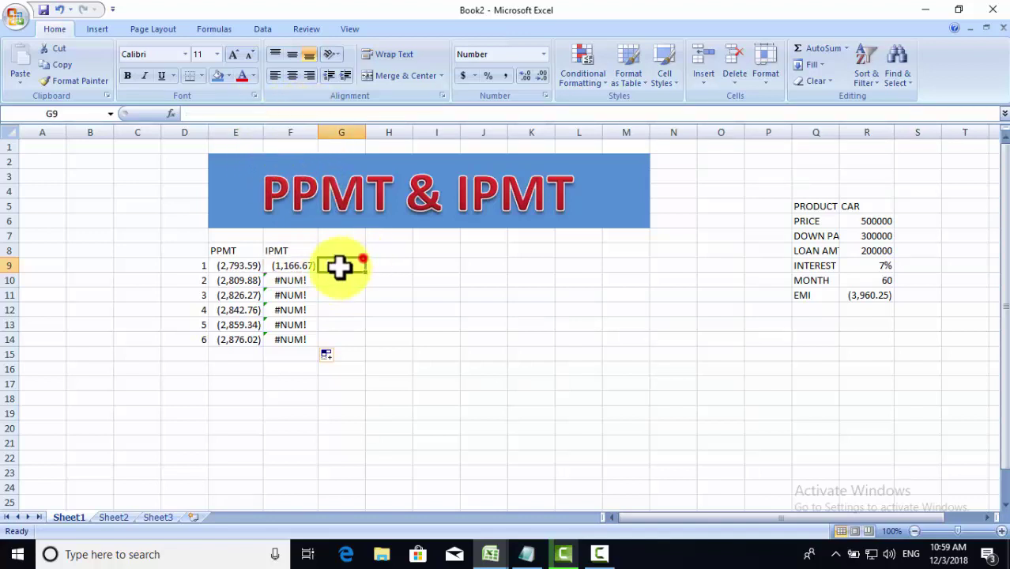
{"action": "left_click", "coordinate": [293, 252]}
{"action": "left_click_drag", "start_coordinate": [293, 255], "coordinate": [309, 338]}
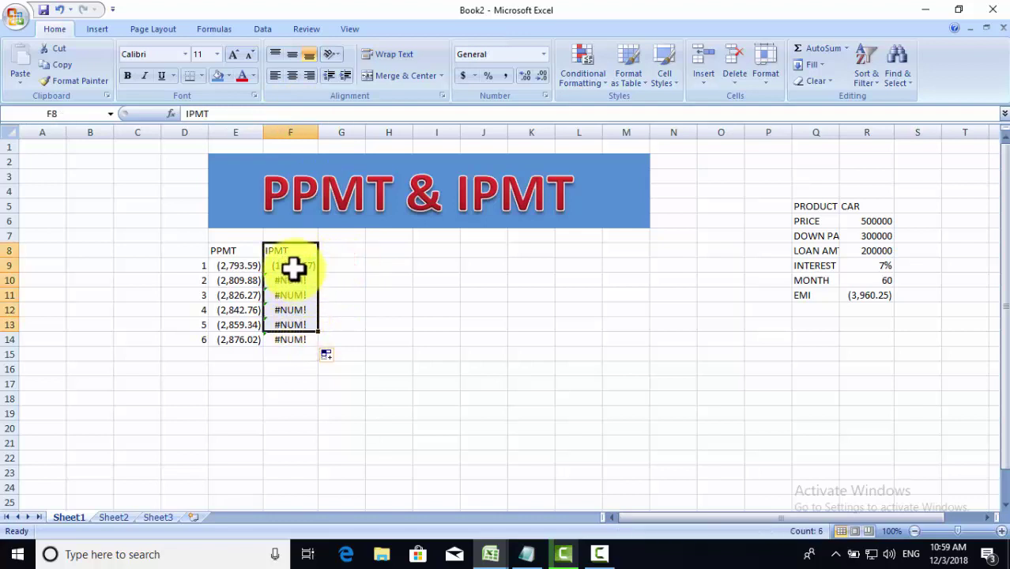
{"action": "left_click_drag", "start_coordinate": [293, 266], "coordinate": [303, 340]}
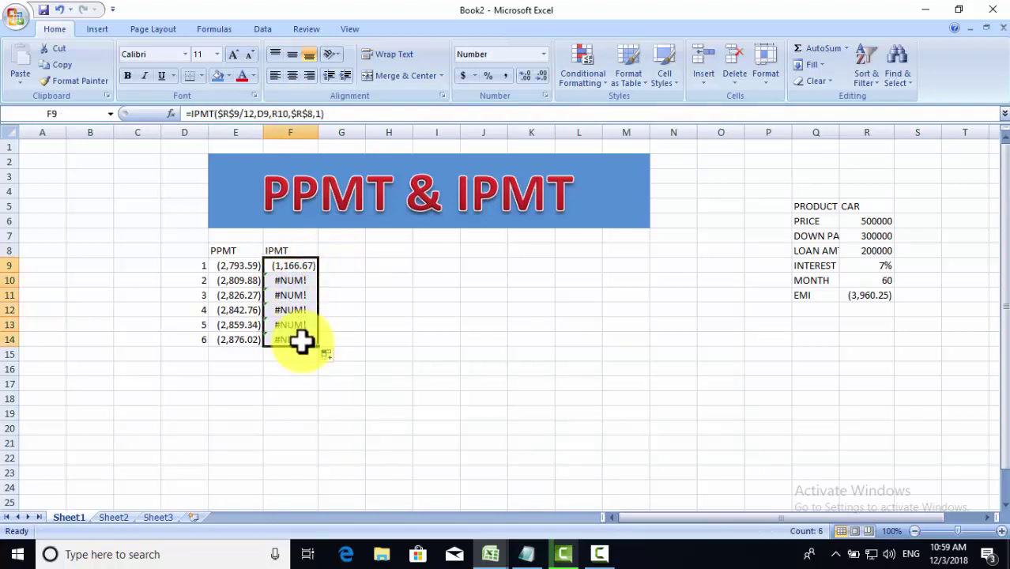
{"action": "key", "text": "Delete"}
{"action": "left_click", "coordinate": [474, 326]}
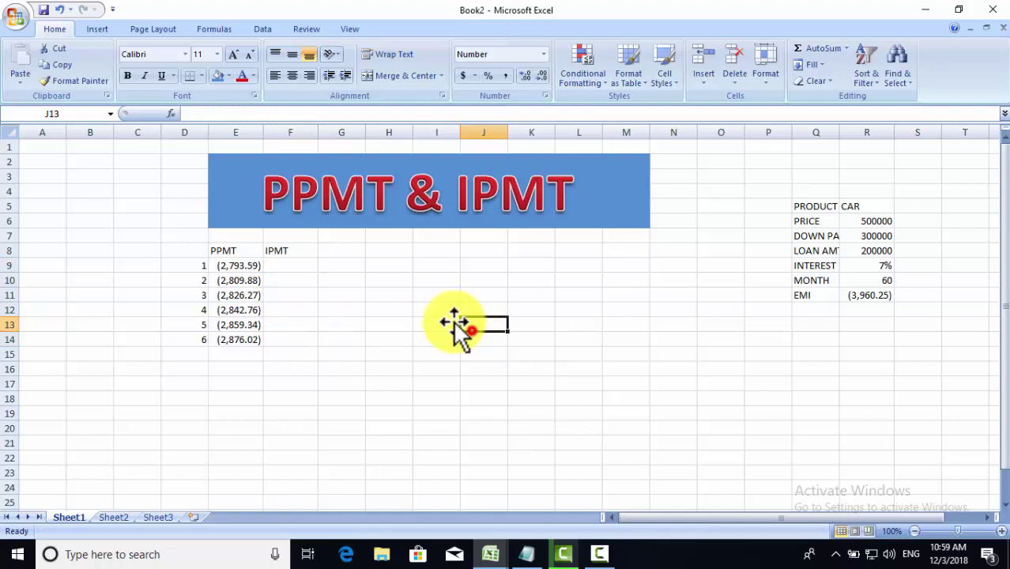
Step: Re-enter =IPMT($R$9/12,D9,$R$10,$R$8,1) in F9, showing (1,166.67) for period 1
{"action": "left_click", "coordinate": [287, 271]}
{"action": "type", "text": "=IP"}
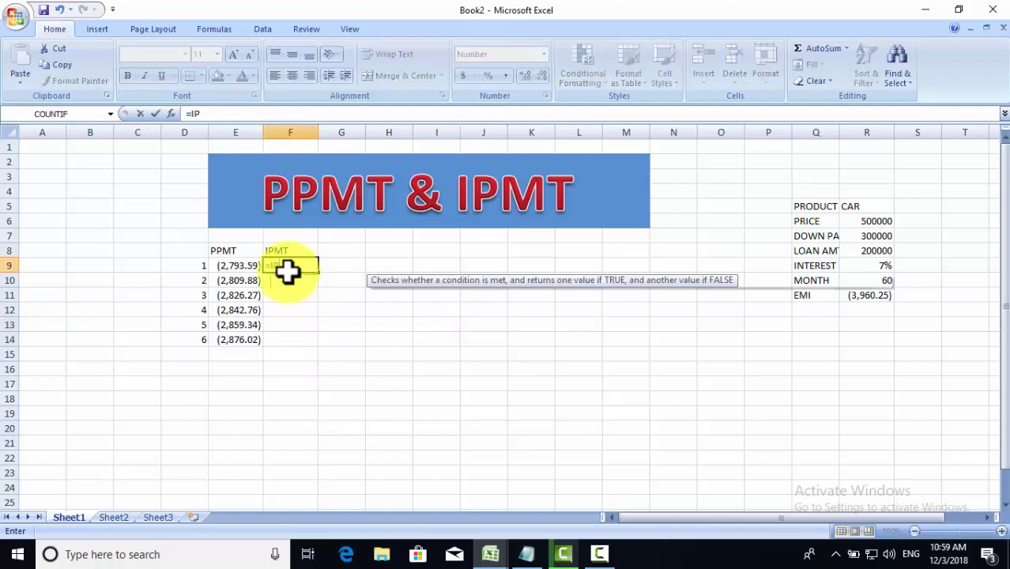
{"action": "type", "text": "N"}
{"action": "key", "text": "BackSpace"}
{"action": "type", "text": "MT"}
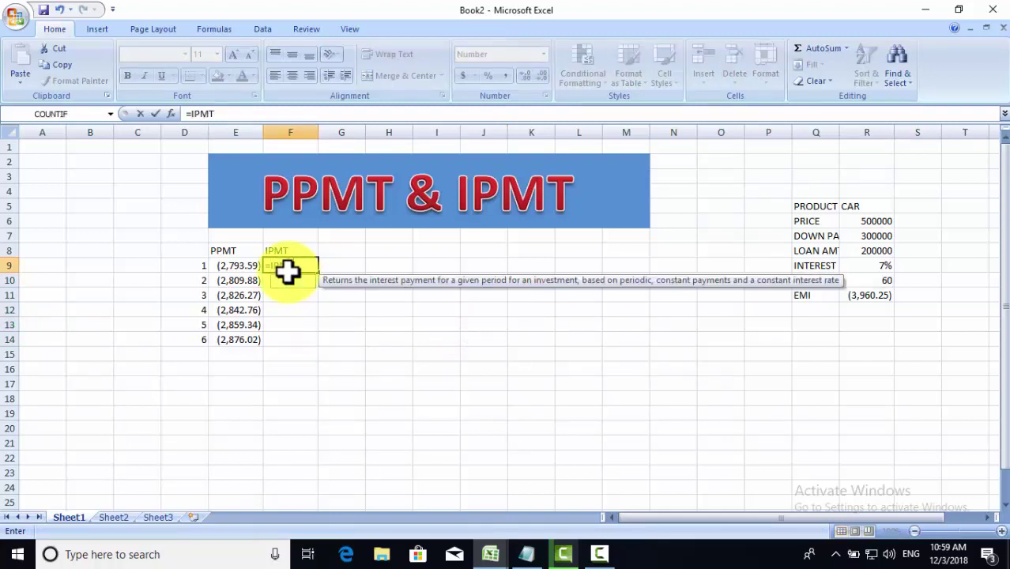
{"action": "type", "text": "("}
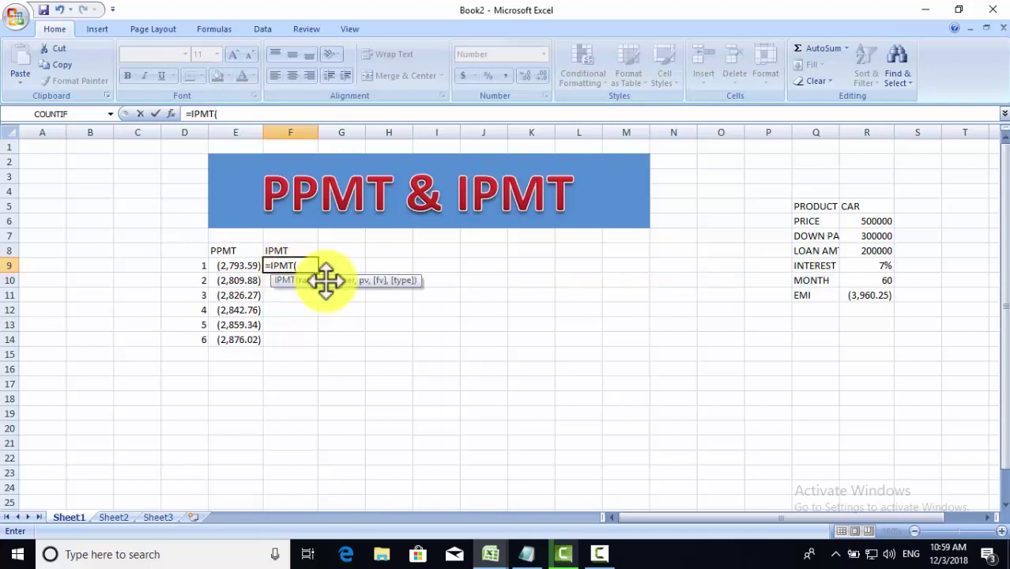
{"action": "left_click", "coordinate": [867, 265]}
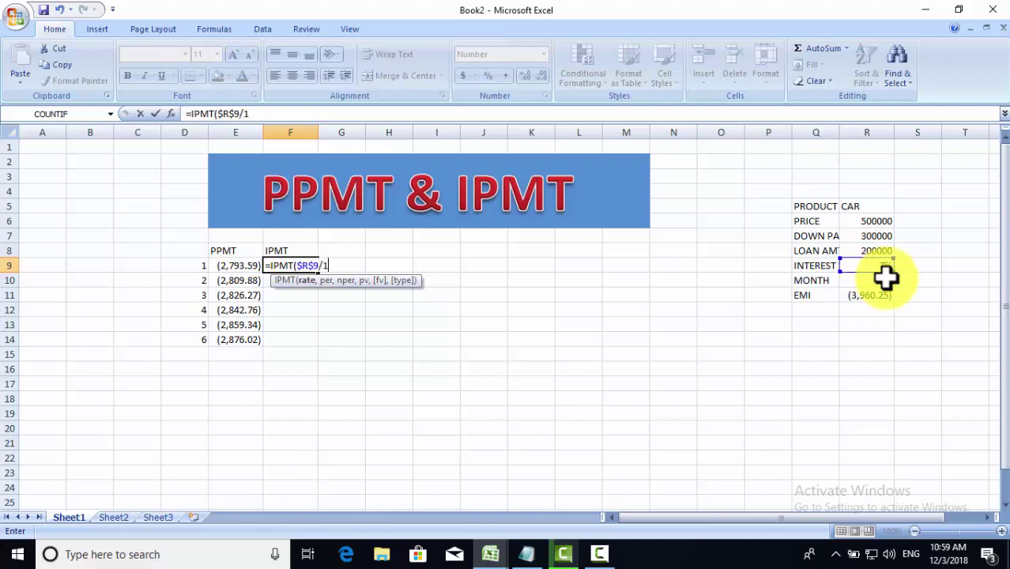
{"action": "type", "text": "2,"}
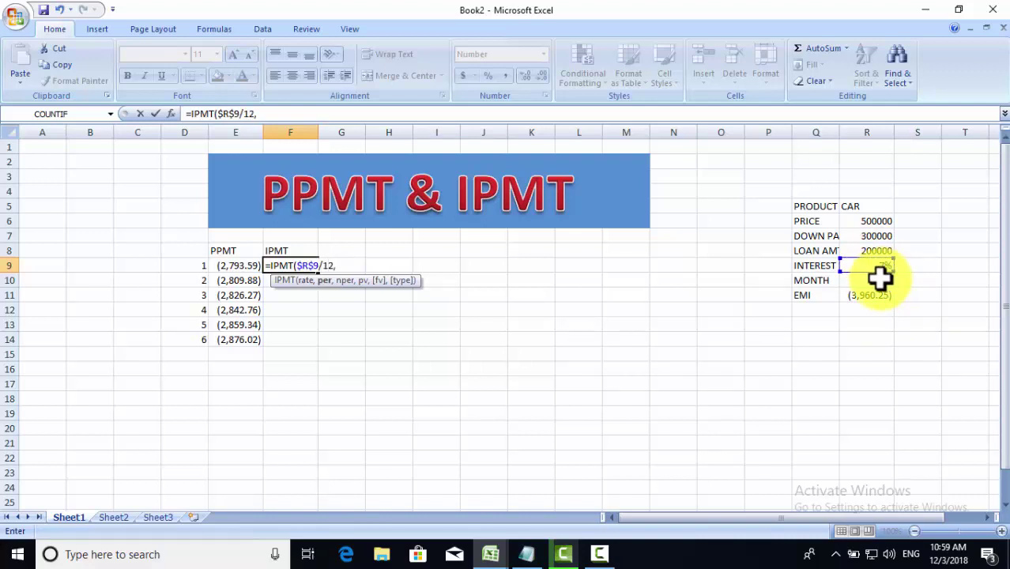
{"action": "left_click", "coordinate": [185, 267]}
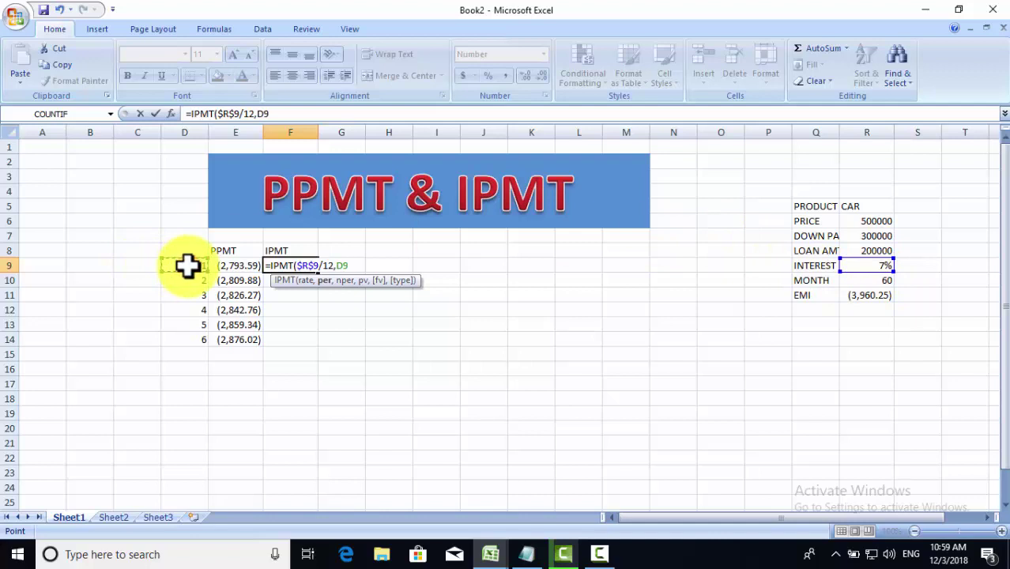
{"action": "type", "text": ","}
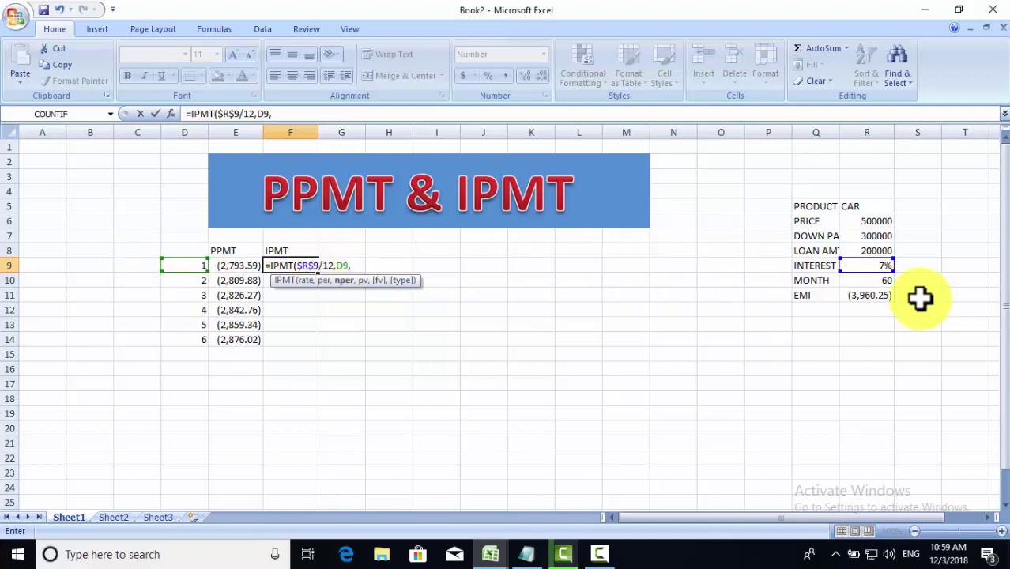
{"action": "left_click", "coordinate": [886, 282]}
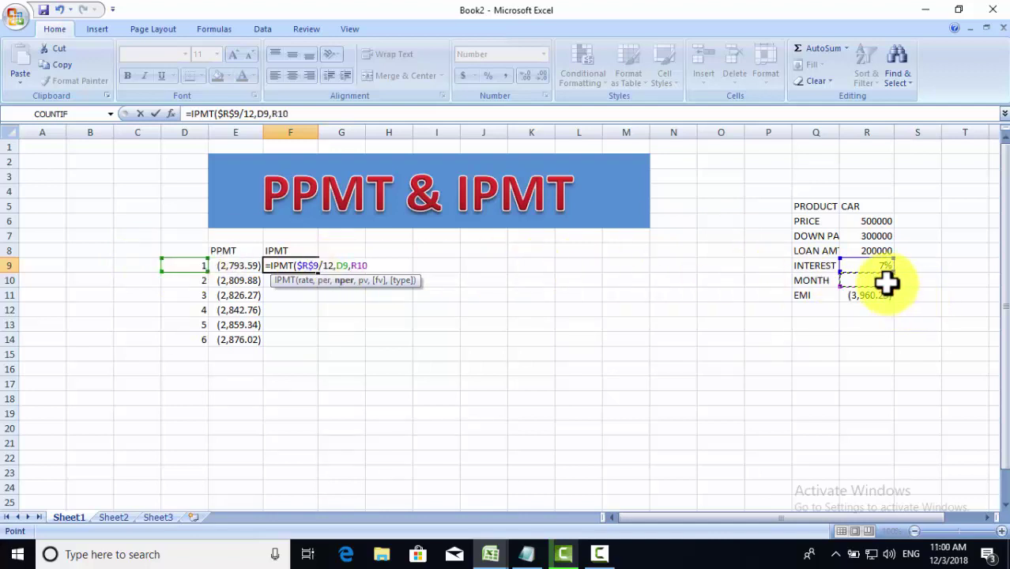
{"action": "key", "text": "F4"}
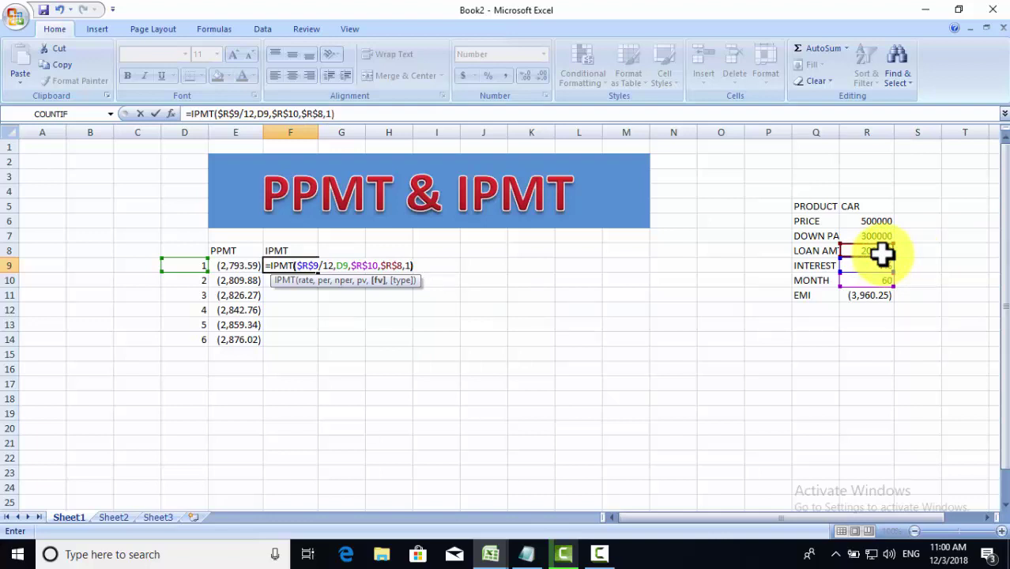
{"action": "key", "text": "Return"}
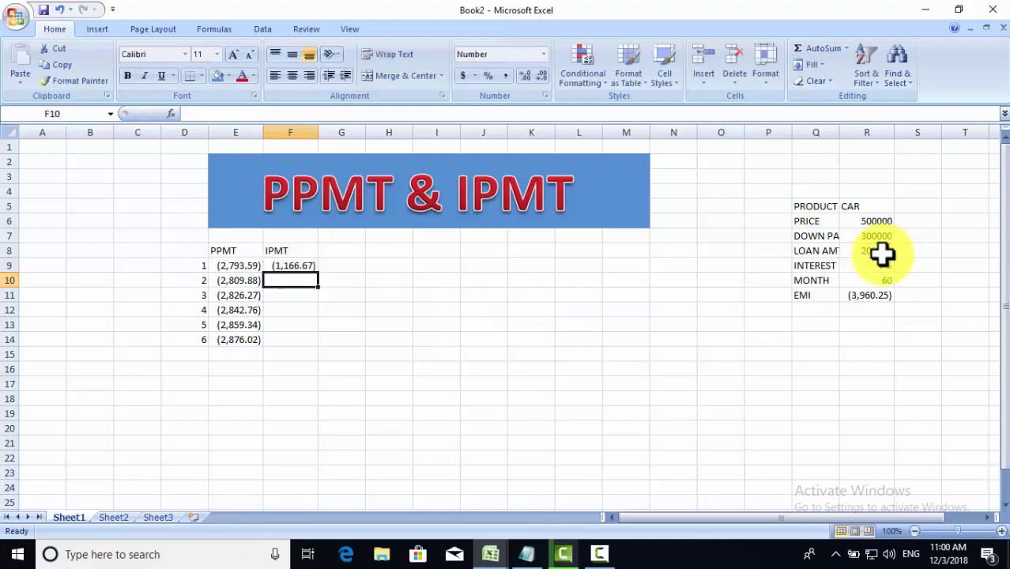
Step: Autofill F9's IPMT formula down to F14, running (1,166.67) to (1,084.23), and check the copies
{"action": "left_click", "coordinate": [294, 266]}
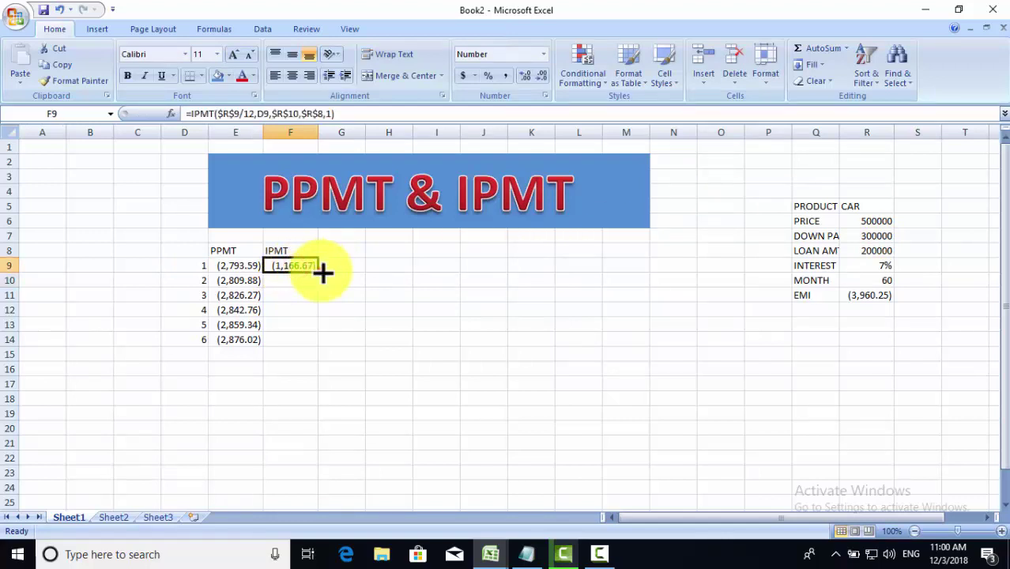
{"action": "double_click", "coordinate": [317, 273]}
{"action": "left_click", "coordinate": [396, 308]}
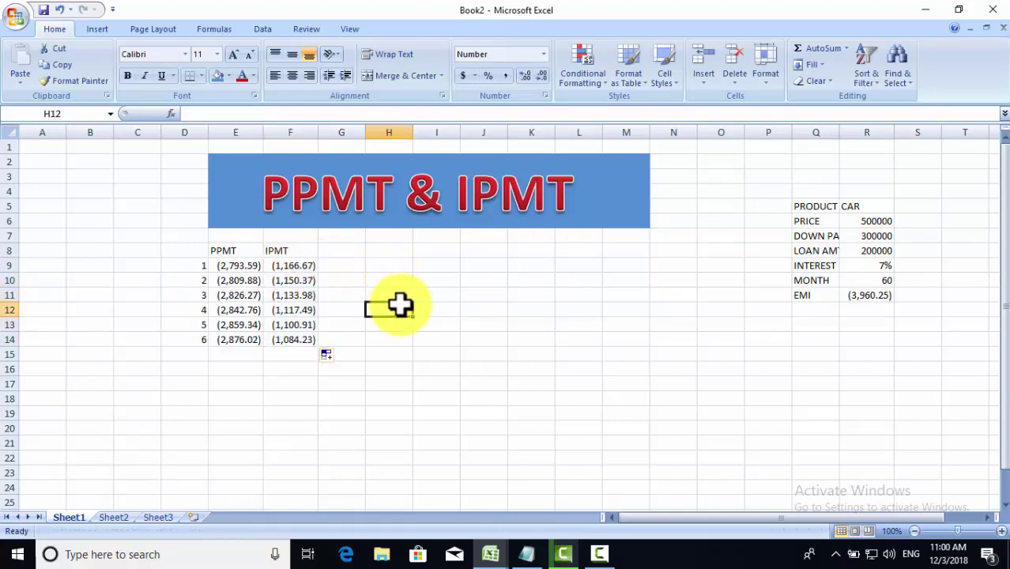
{"action": "left_click", "coordinate": [302, 269]}
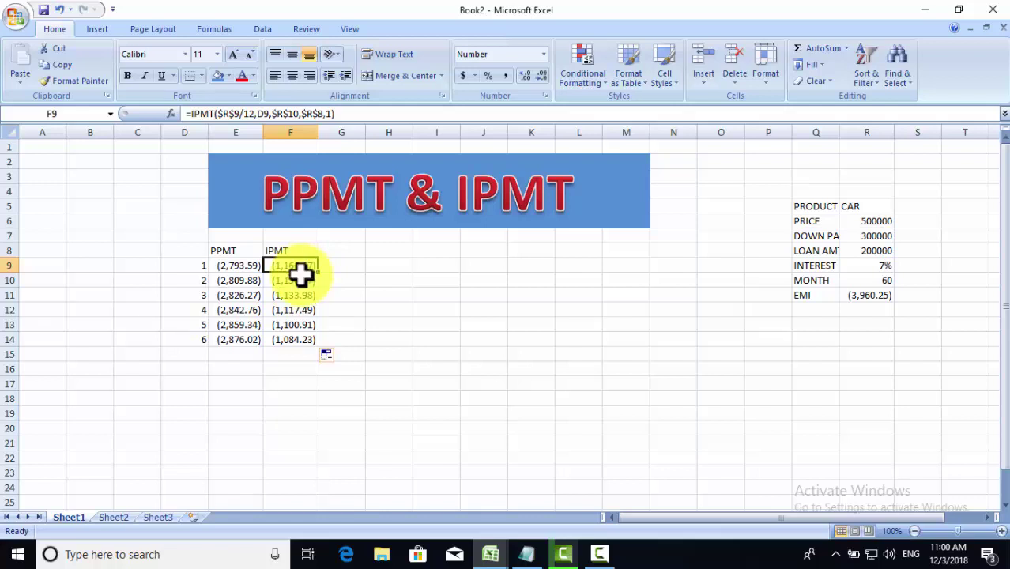
{"action": "left_click", "coordinate": [310, 283]}
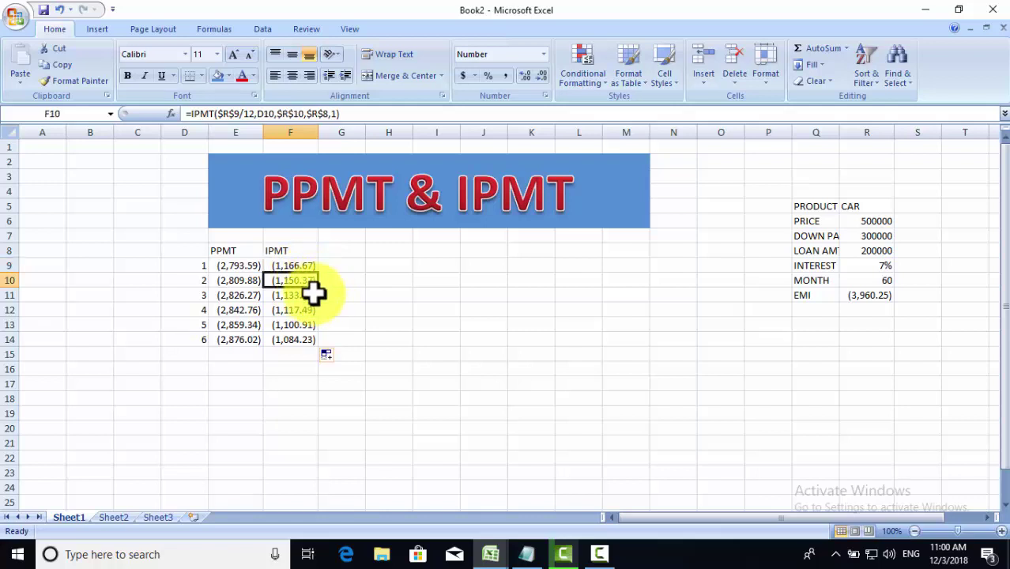
{"action": "left_click_drag", "start_coordinate": [321, 261], "coordinate": [308, 324]}
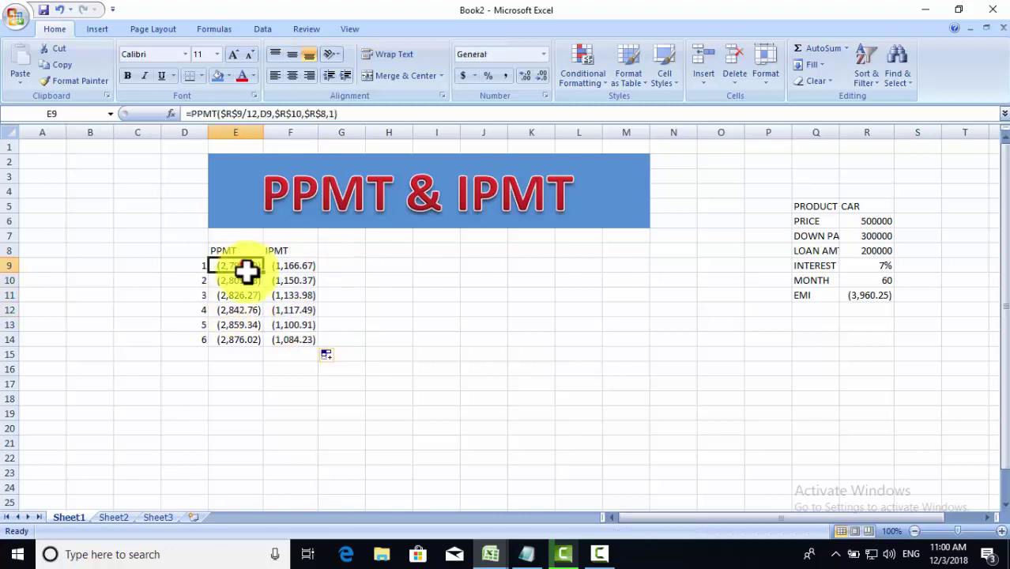
Step: Enter =E9+F9 in G9 to total period 1's PPMT and IPMT
{"action": "left_click_drag", "start_coordinate": [237, 265], "coordinate": [237, 340]}
{"action": "double_click", "coordinate": [345, 263]}
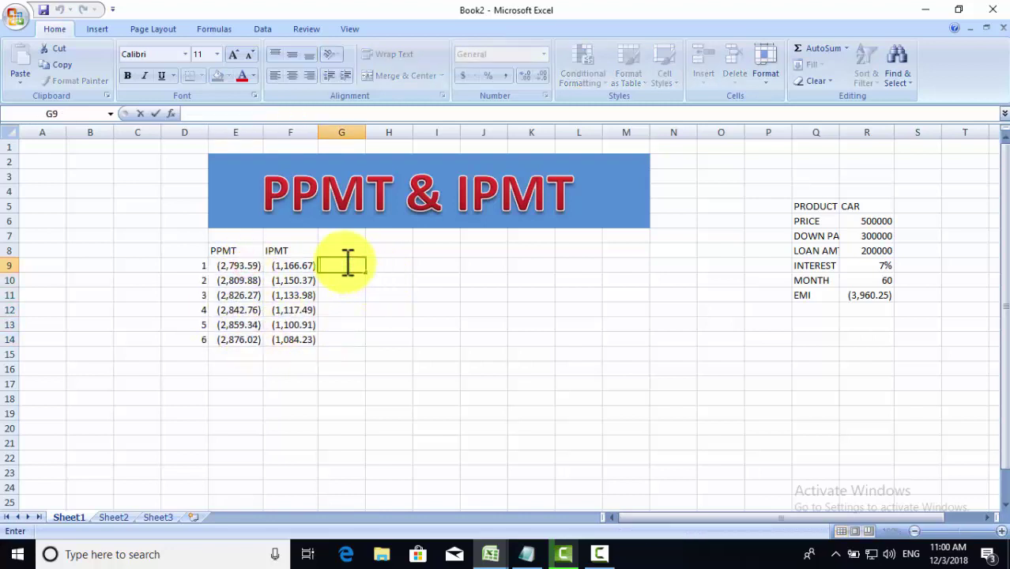
{"action": "type", "text": "="}
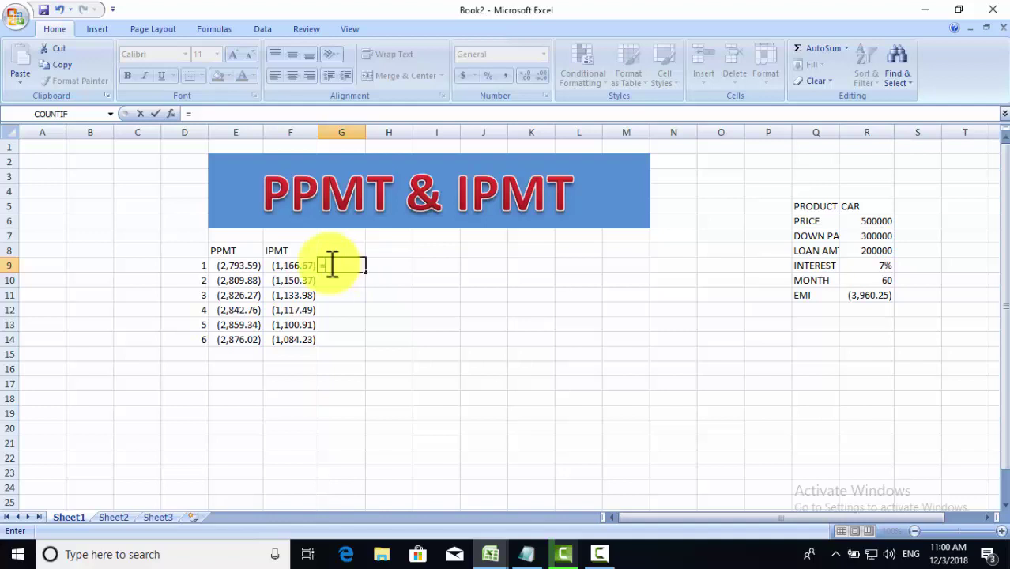
{"action": "left_click", "coordinate": [236, 262]}
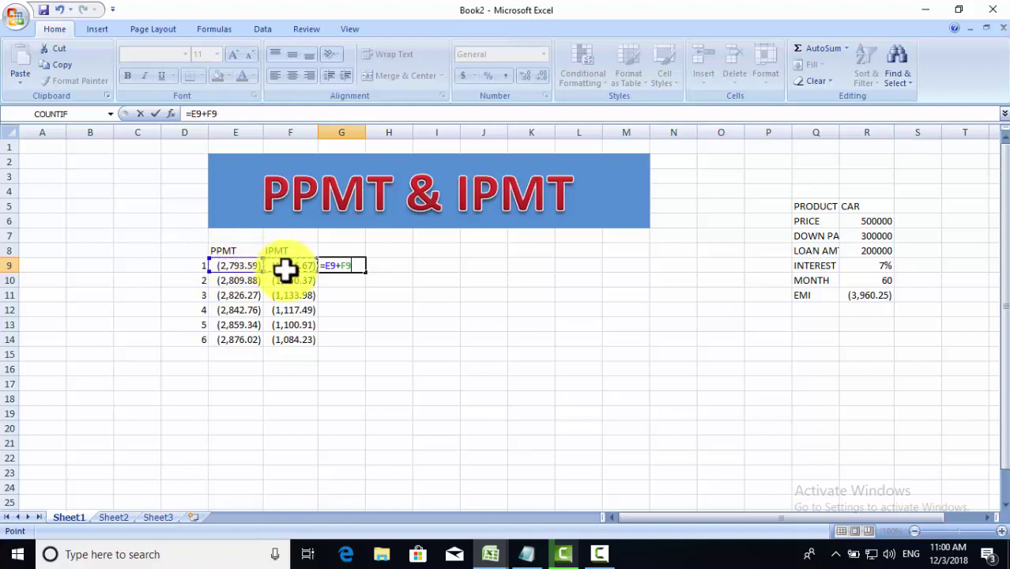
{"action": "key", "text": "Return"}
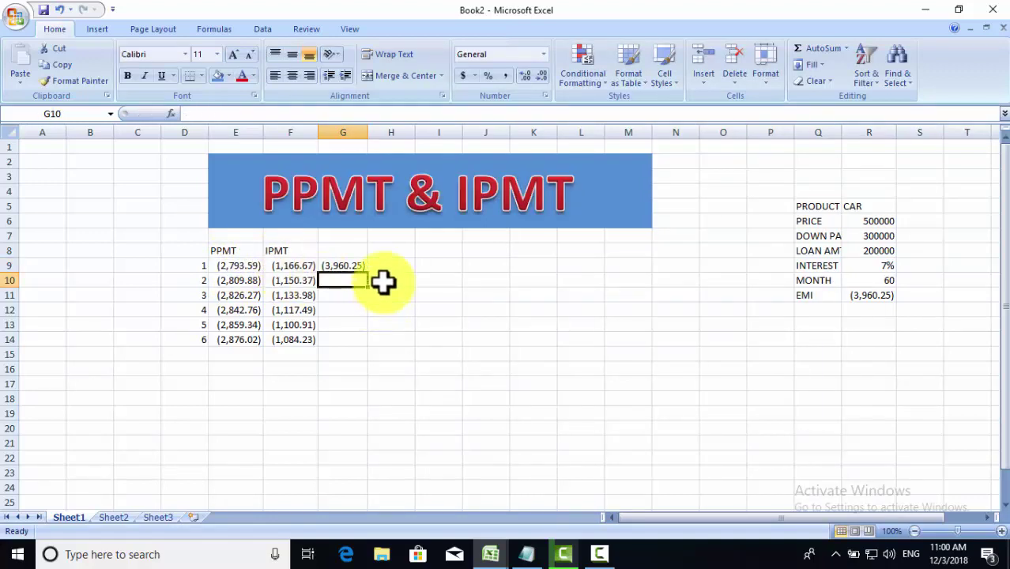
Step: Compare G9's (3,960.25) with the EMI in R11 and copy the total down to row 14
{"action": "left_click", "coordinate": [361, 267]}
{"action": "left_click", "coordinate": [869, 297]}
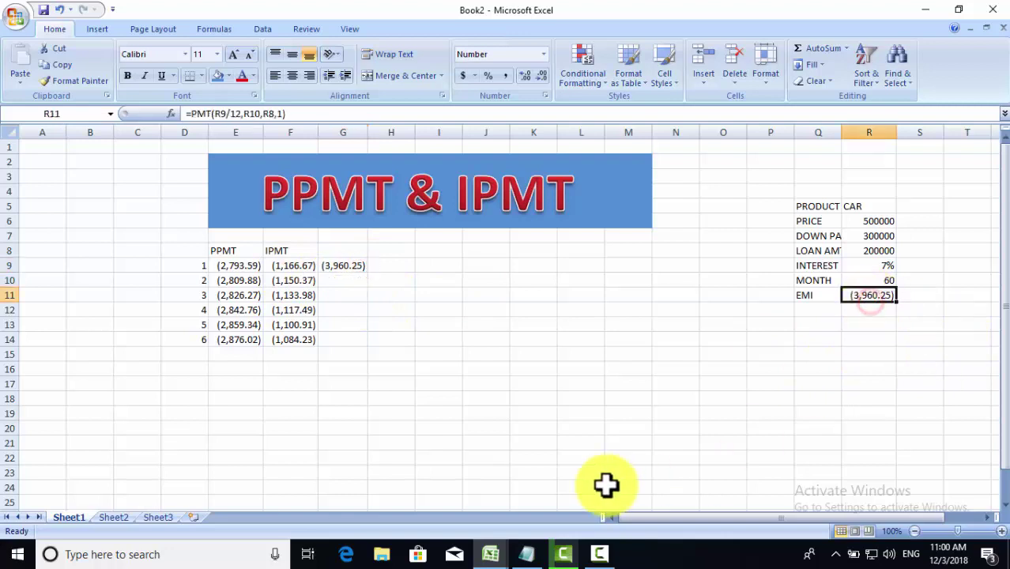
{"action": "left_click", "coordinate": [356, 265]}
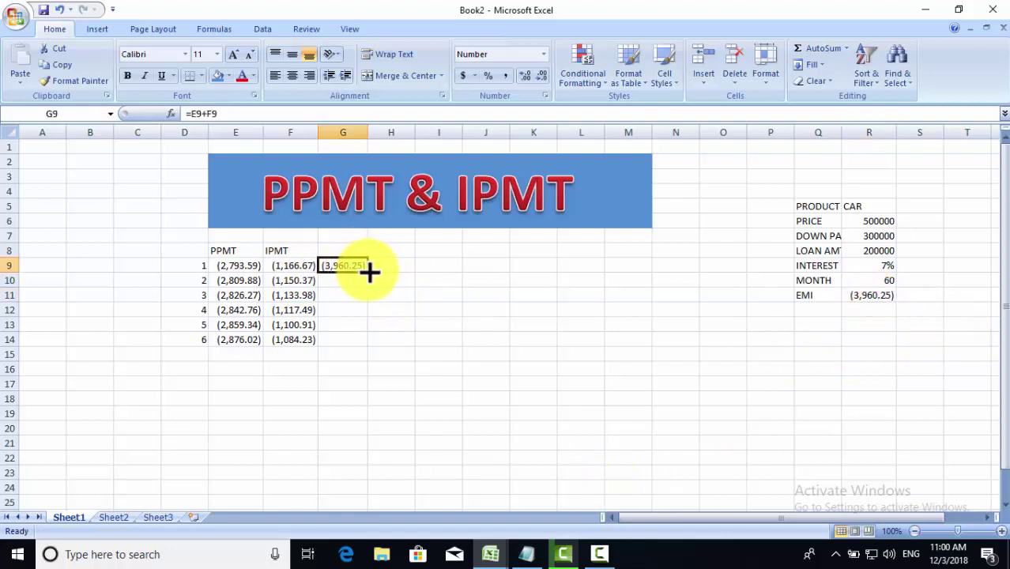
{"action": "left_click_drag", "start_coordinate": [368, 271], "coordinate": [353, 357]}
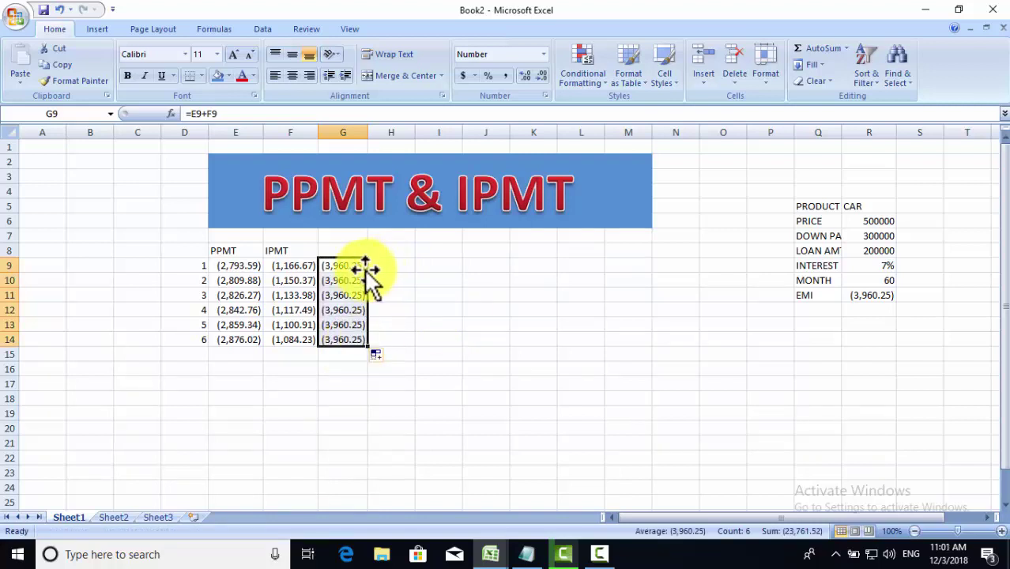
Step: Undo the copied totals and enter =SUM(E10:F10) in G10, giving (3,960.25)
{"action": "key", "text": "ctrl+z"}
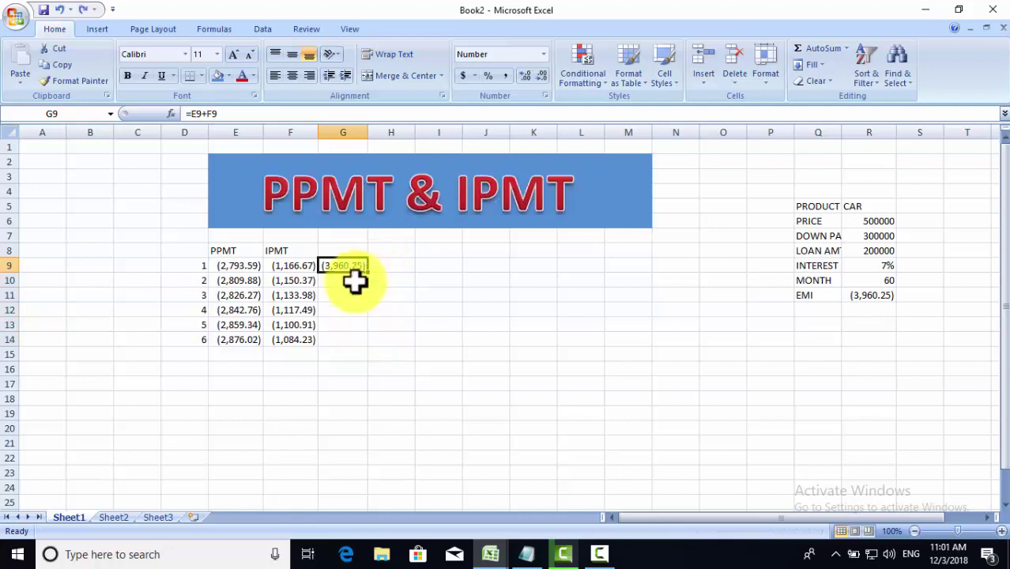
{"action": "left_click", "coordinate": [339, 282]}
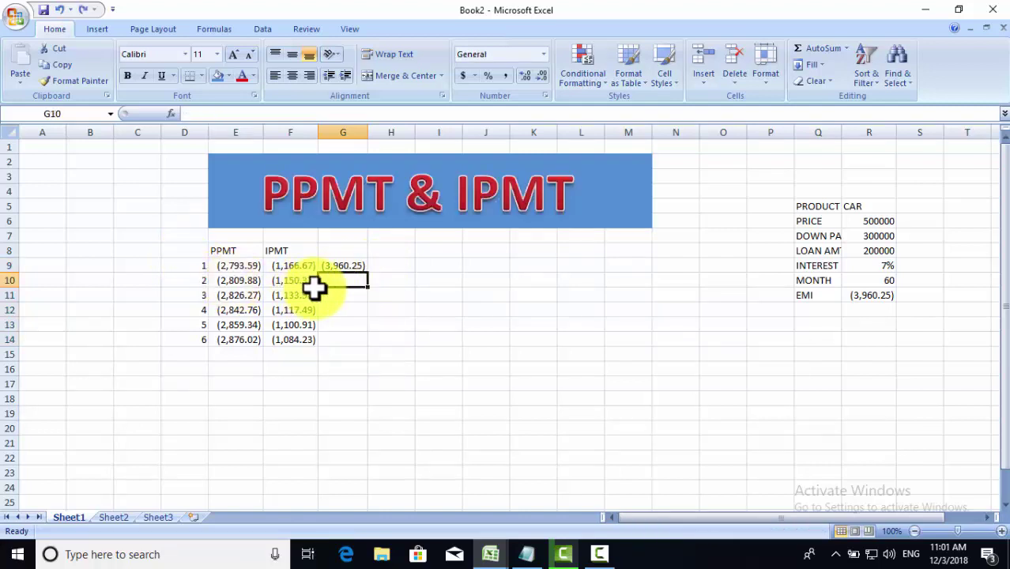
{"action": "key", "text": "alt+equal"}
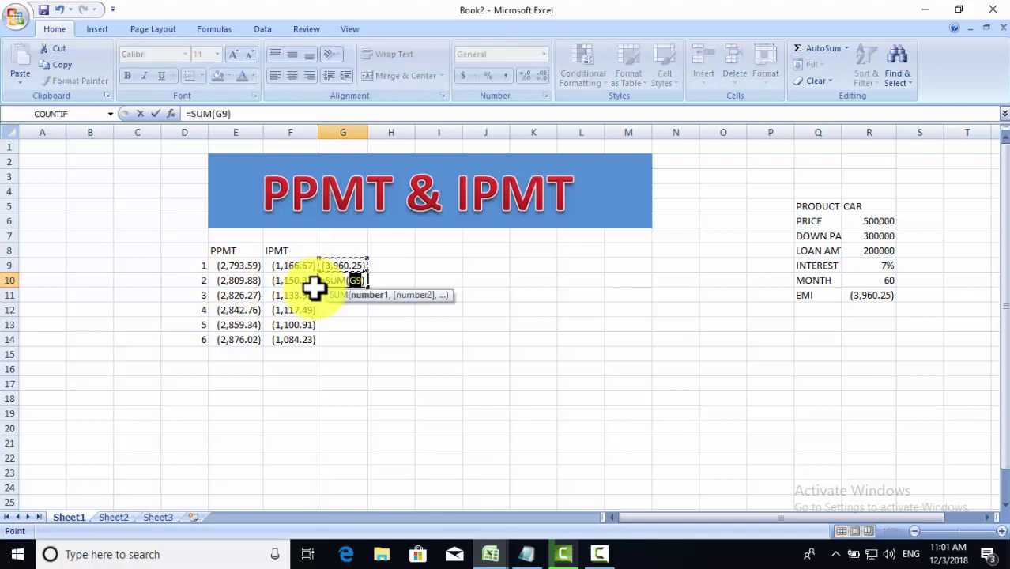
{"action": "key", "text": "BackSpace"}
{"action": "key", "text": "BackSpace"}
{"action": "key", "text": "BackSpace"}
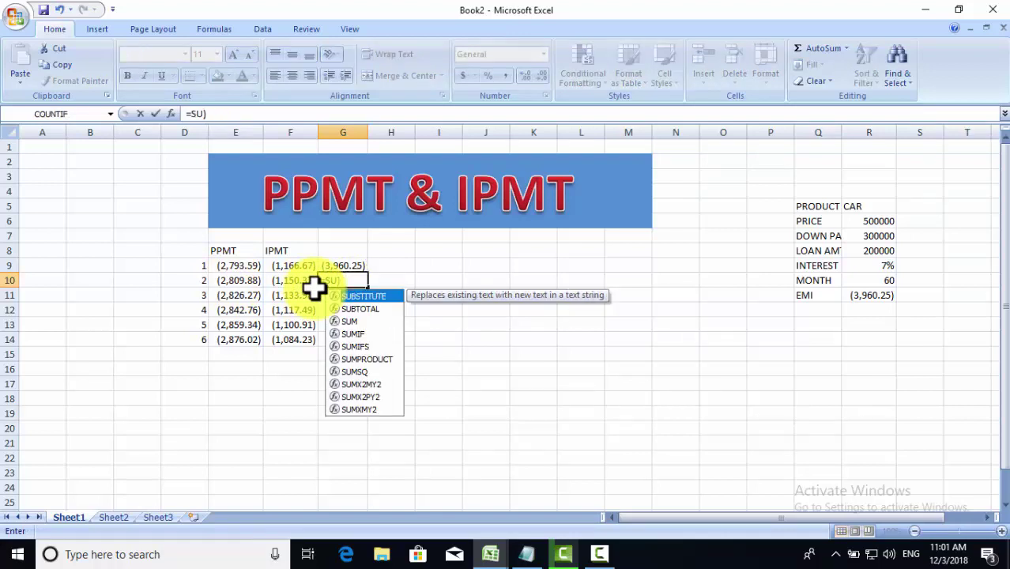
{"action": "type", "text": "M"}
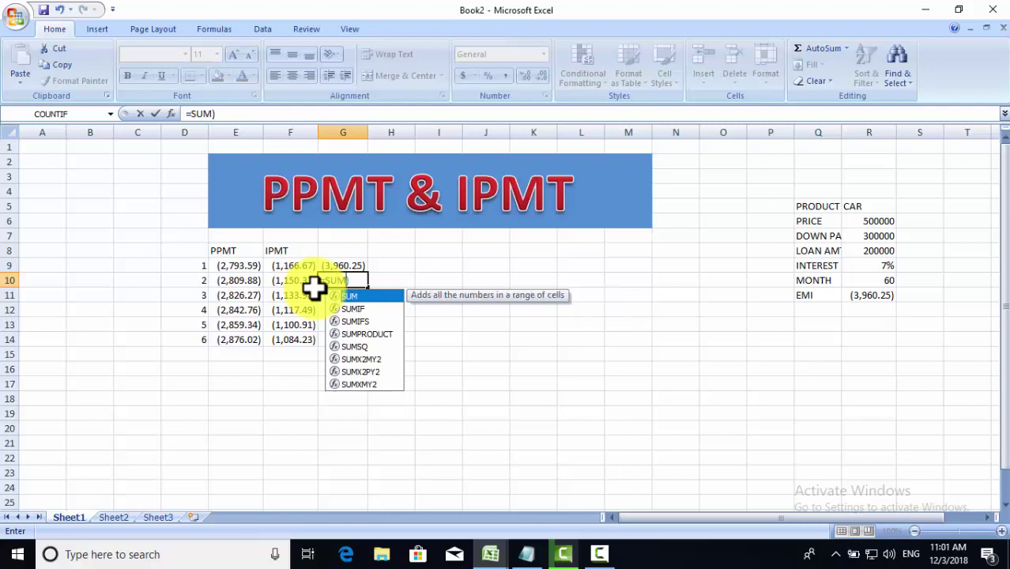
{"action": "key", "text": "Return"}
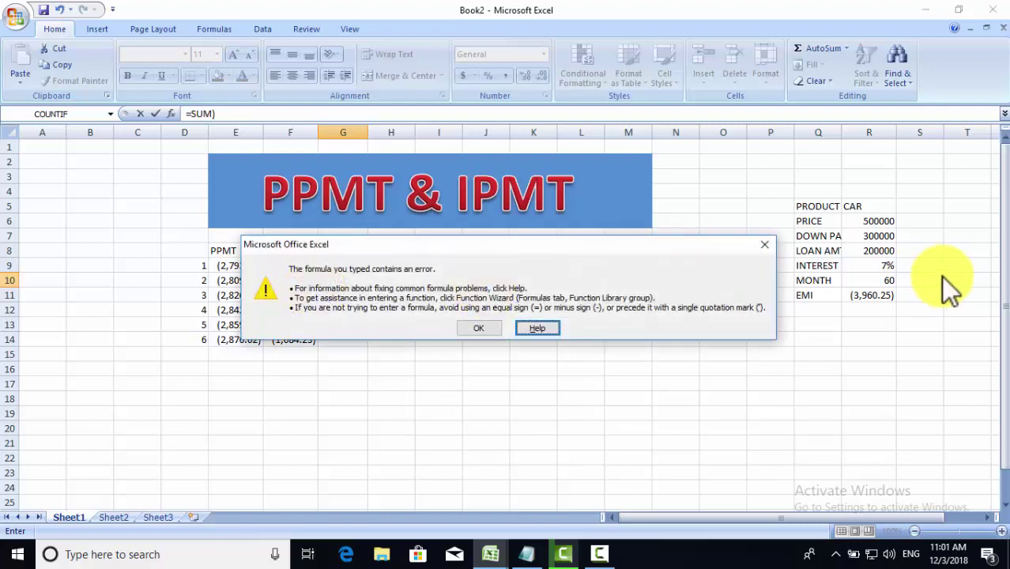
{"action": "left_click", "coordinate": [756, 247]}
{"action": "left_click", "coordinate": [365, 283]}
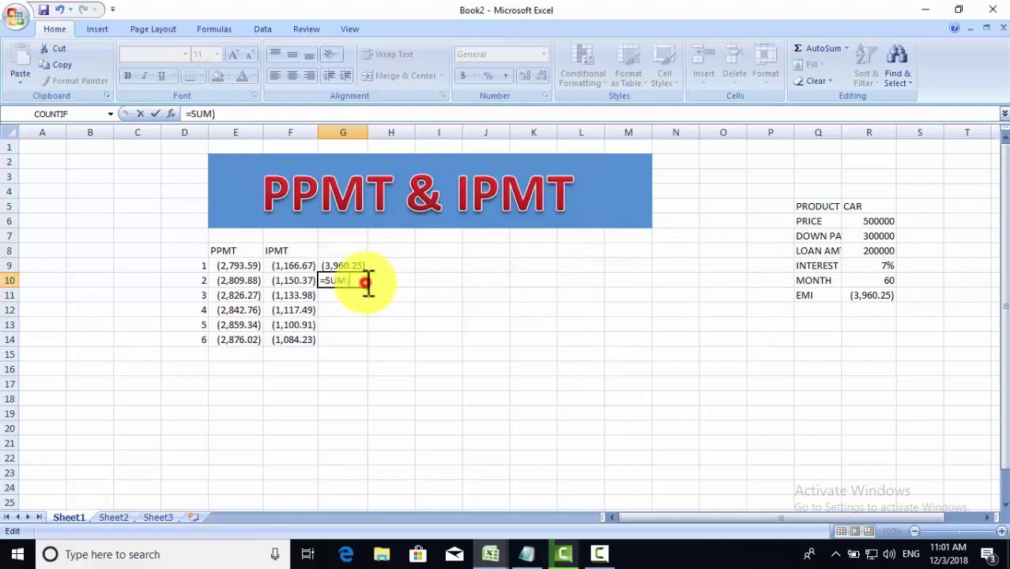
{"action": "key", "text": "BackSpace"}
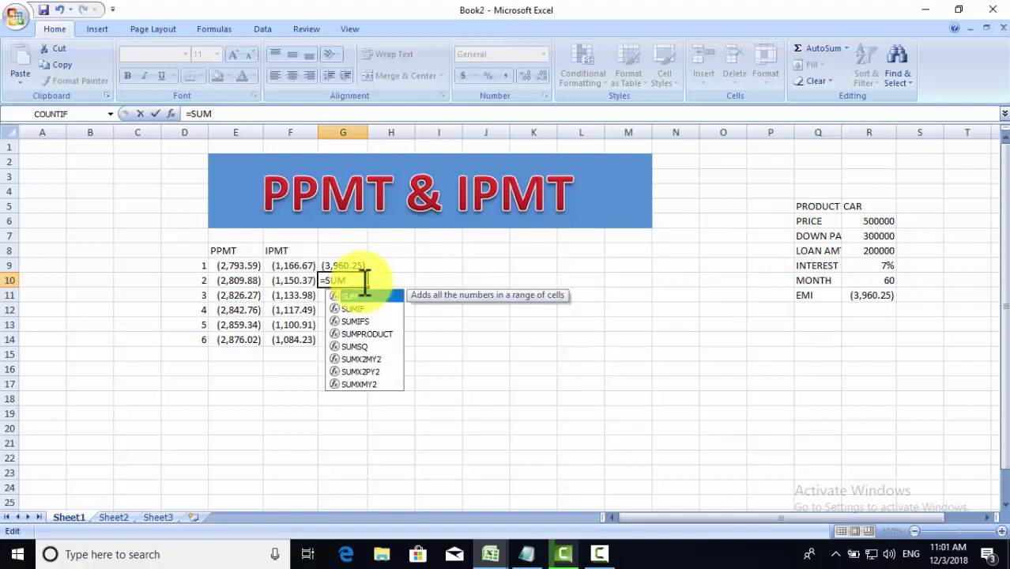
{"action": "type", "text": "("}
{"action": "left_click_drag", "start_coordinate": [230, 280], "coordinate": [272, 280]}
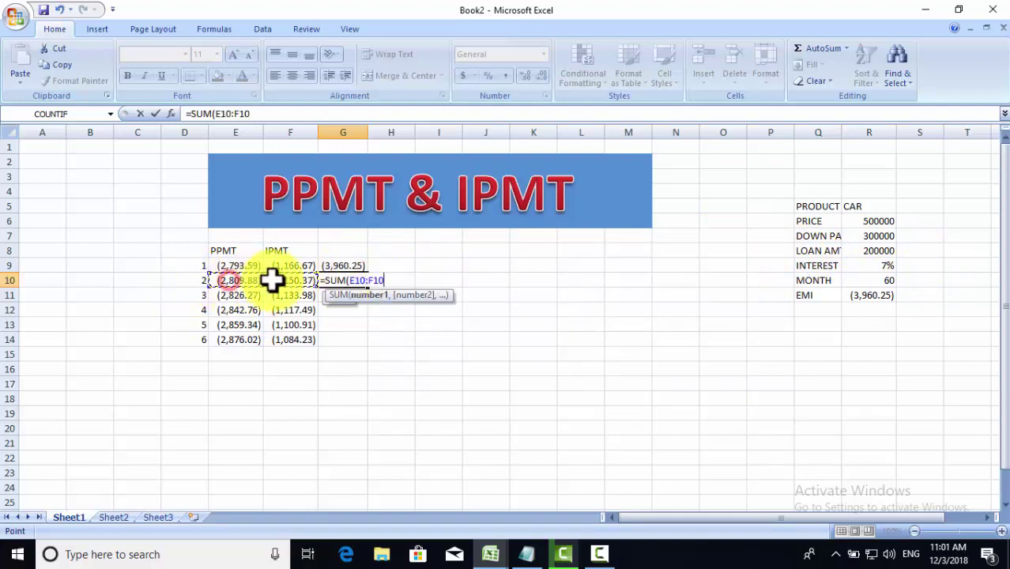
{"action": "type", "text": ")"}
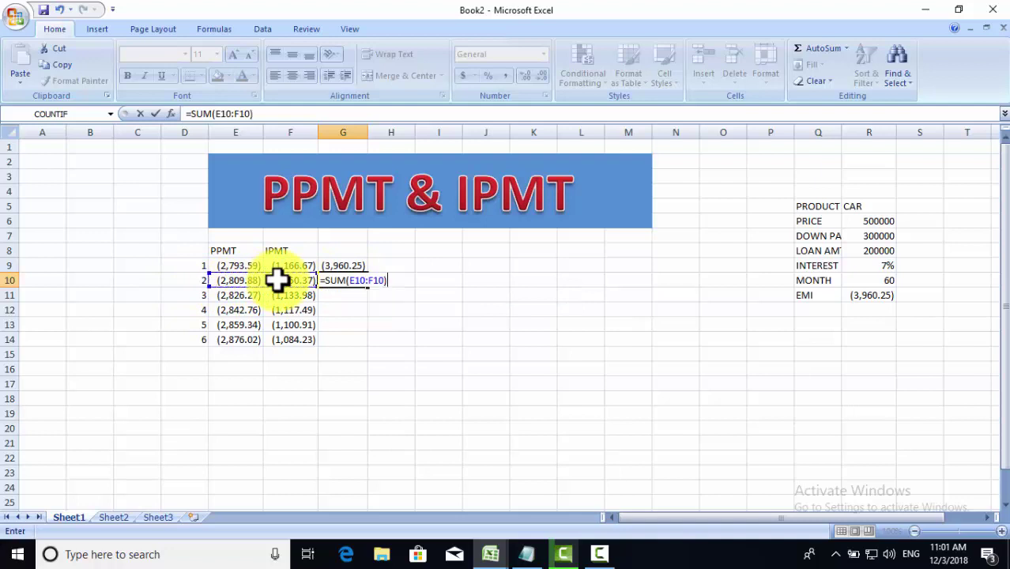
{"action": "key", "text": "Return"}
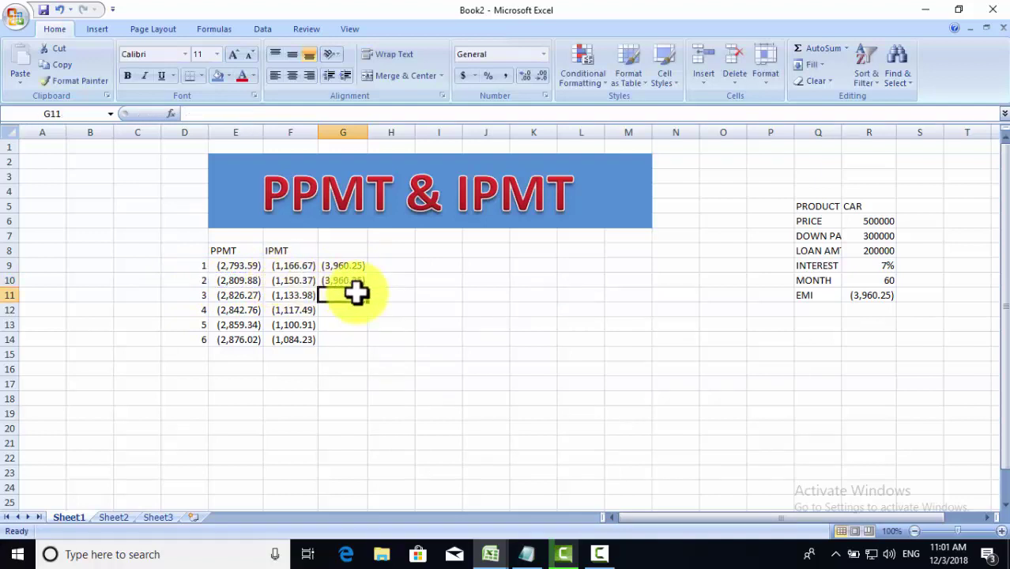
Step: Enter =SUM(E11:F11) in G11 for period 3's total of (3,960.25)
{"action": "type", "text": "=SU"}
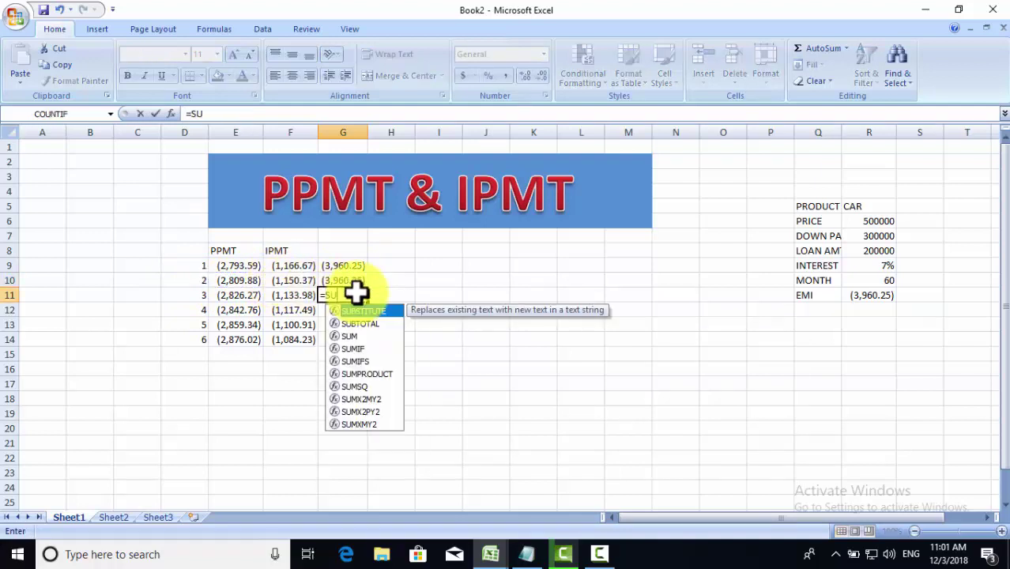
{"action": "type", "text": "M("}
{"action": "left_click_drag", "start_coordinate": [235, 295], "coordinate": [293, 295]}
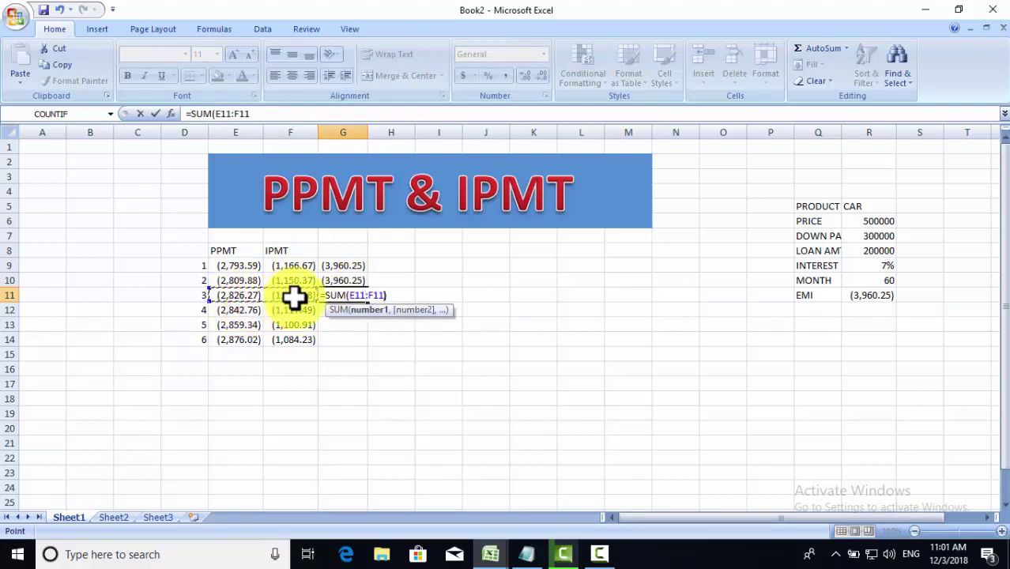
{"action": "key", "text": "Return"}
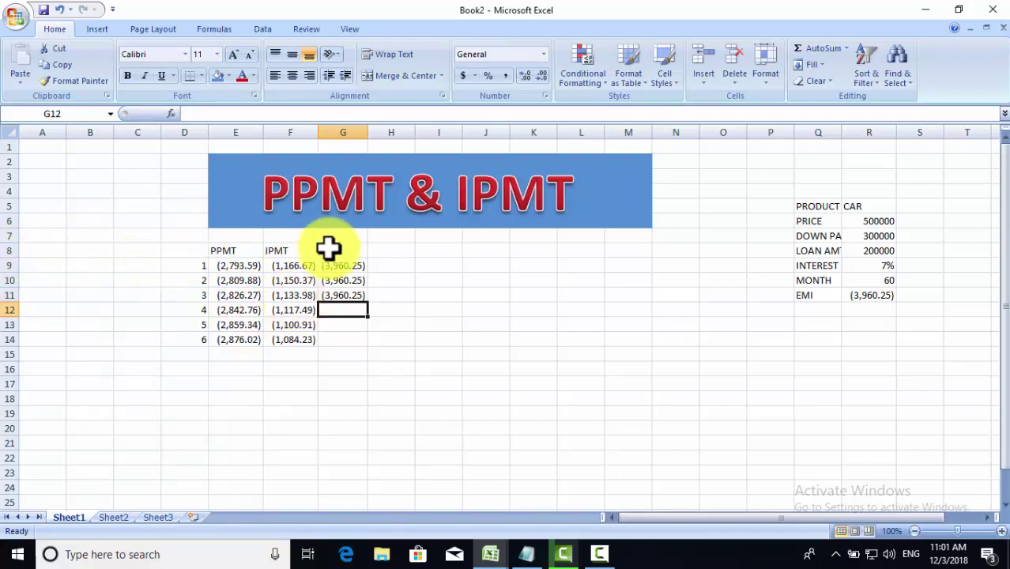
{"action": "left_click", "coordinate": [361, 265]}
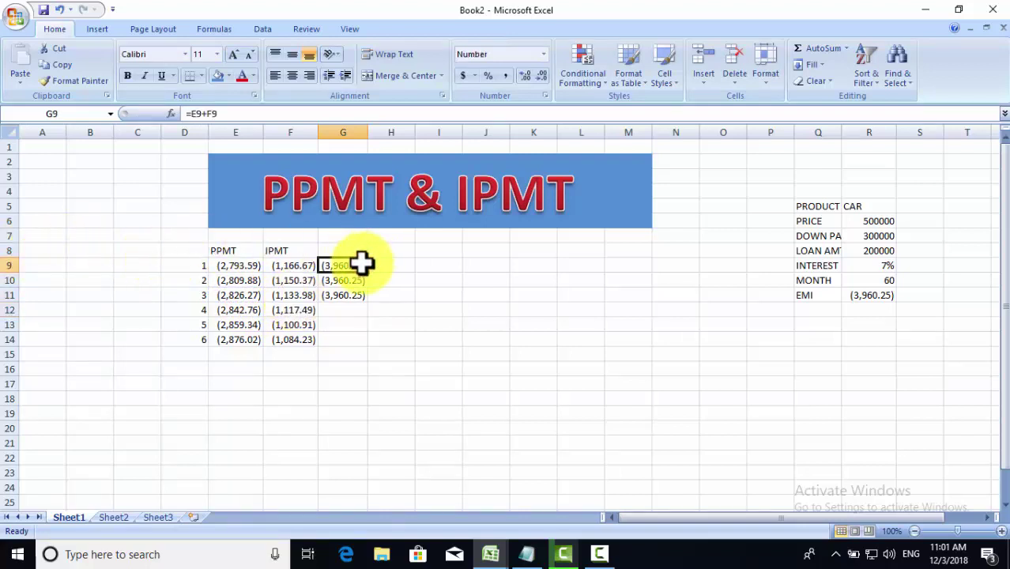
{"action": "key", "text": "ctrl+c"}
{"action": "left_click", "coordinate": [449, 267]}
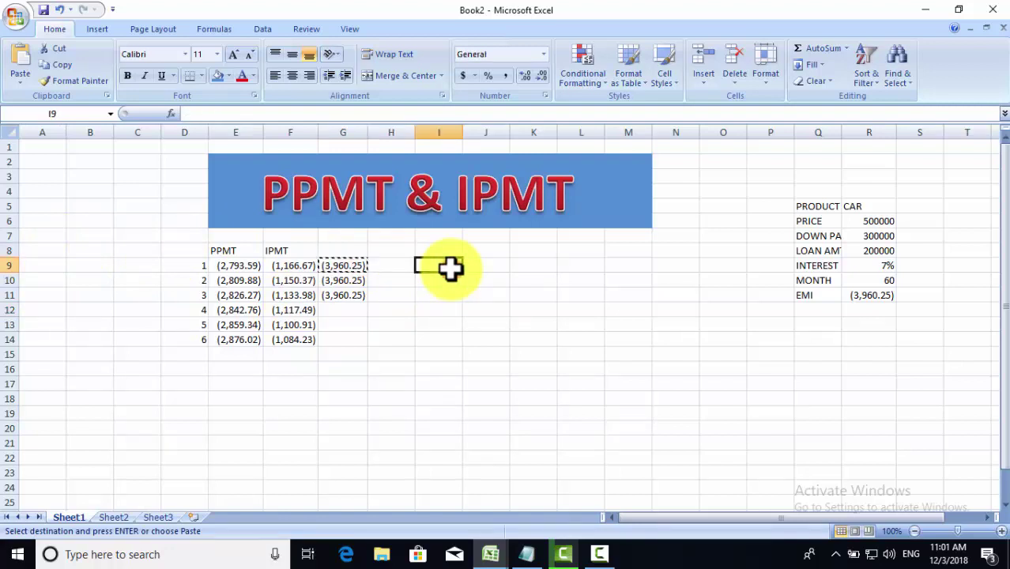
{"action": "left_click", "coordinate": [451, 132]}
{"action": "double_click", "coordinate": [460, 132]}
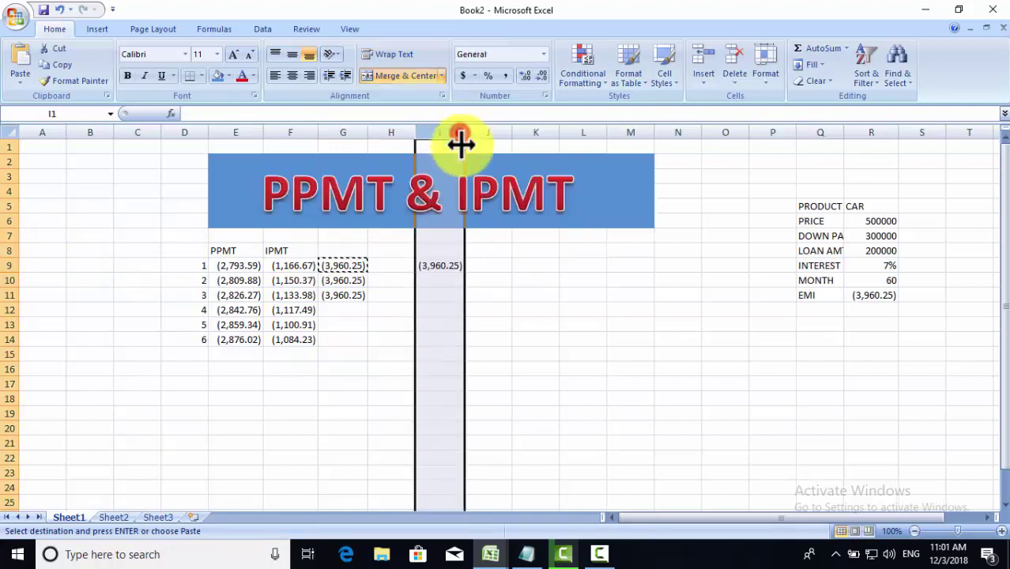
{"action": "left_click", "coordinate": [447, 267]}
{"action": "left_click_drag", "start_coordinate": [467, 273], "coordinate": [453, 345]}
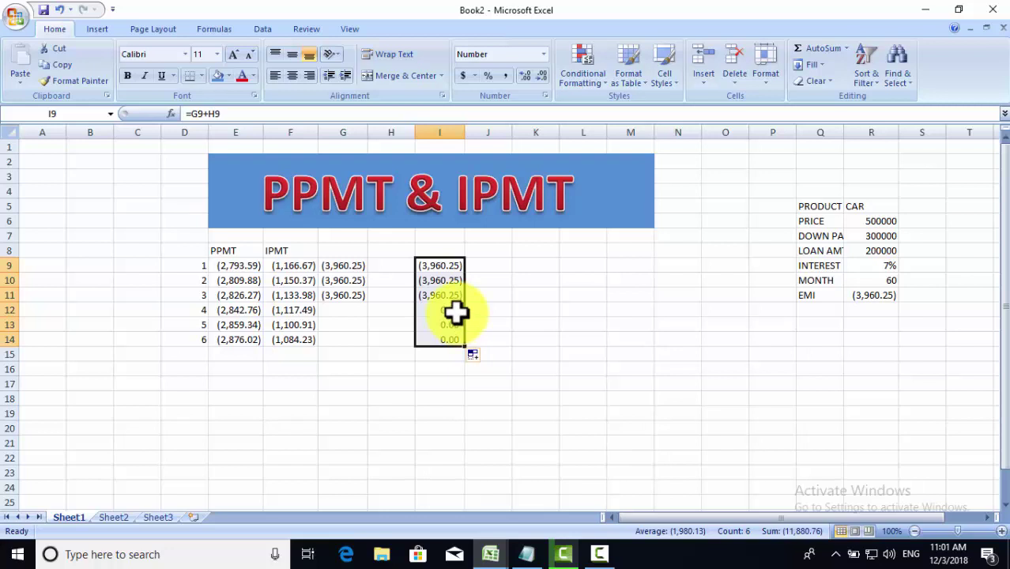
{"action": "key", "text": "ctrl+z"}
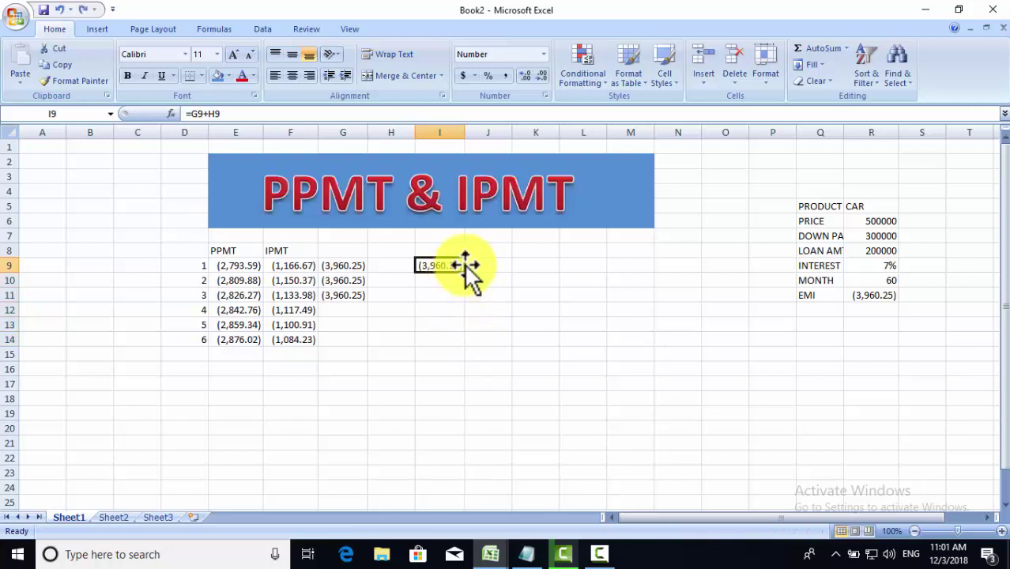
Step: Enter =SUM(E12:F12), =SUM(E13:F13) and =SUM(E14:F14) in G12:G14, each giving (3,960.25)
{"action": "left_click", "coordinate": [338, 312]}
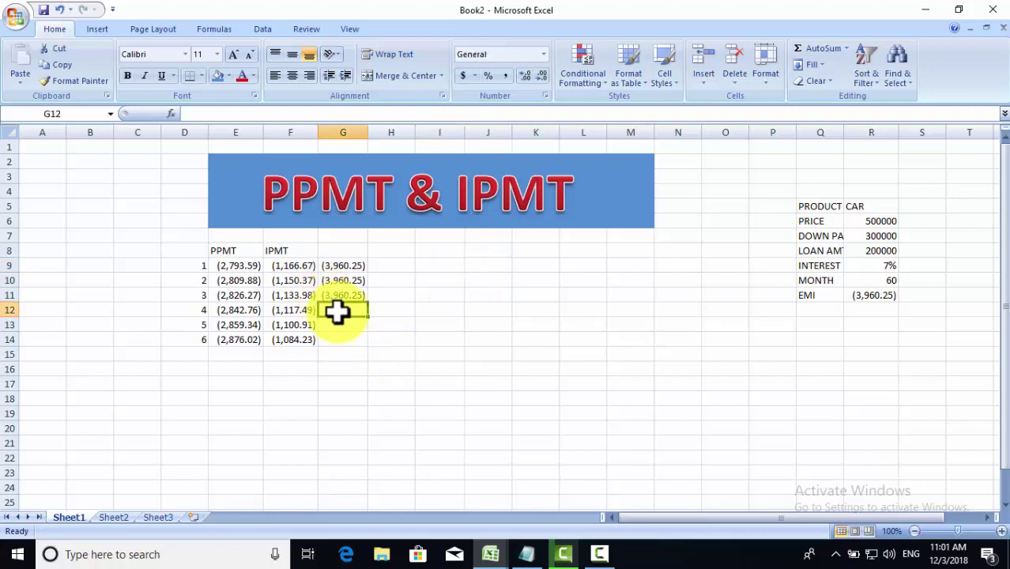
{"action": "type", "text": "=SU"}
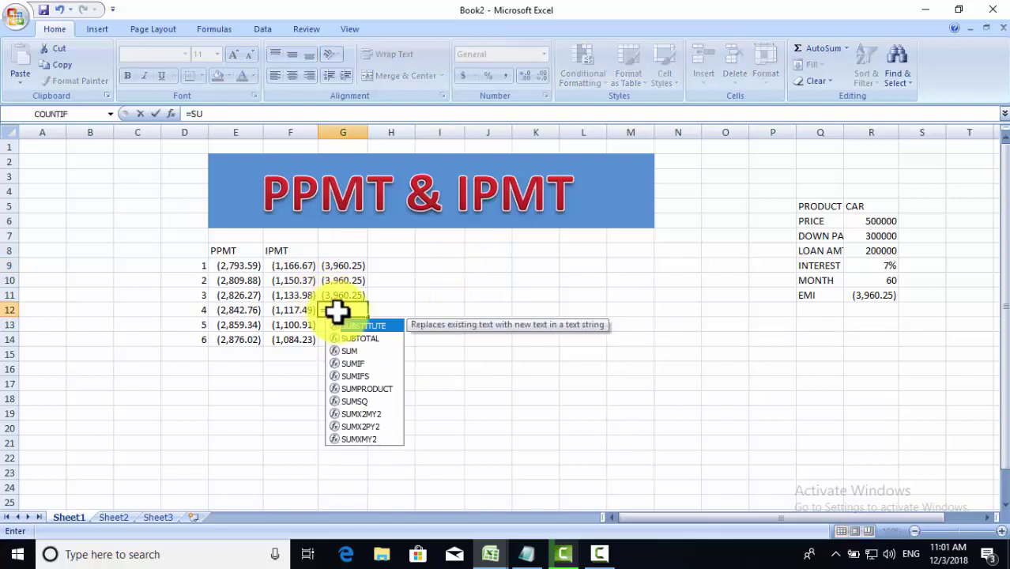
{"action": "type", "text": "M("}
{"action": "left_click_drag", "start_coordinate": [241, 309], "coordinate": [284, 308]}
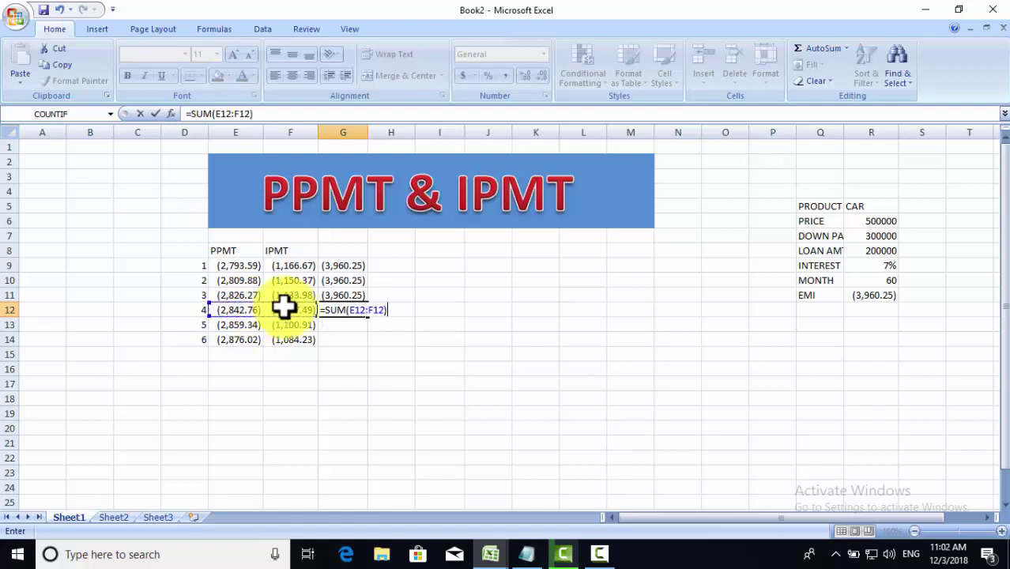
{"action": "key", "text": "Return"}
{"action": "type", "text": "="}
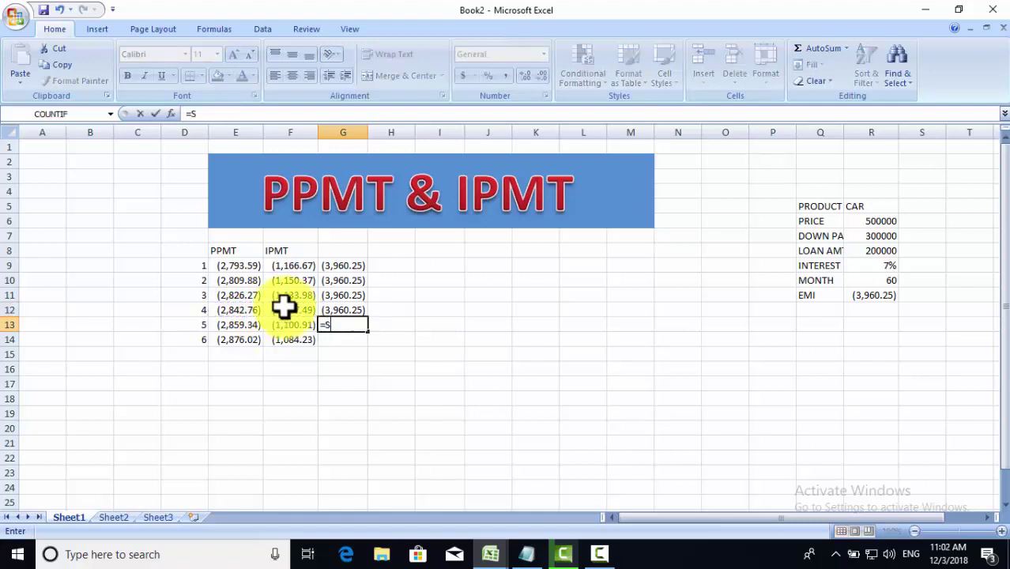
{"action": "type", "text": "SUM("}
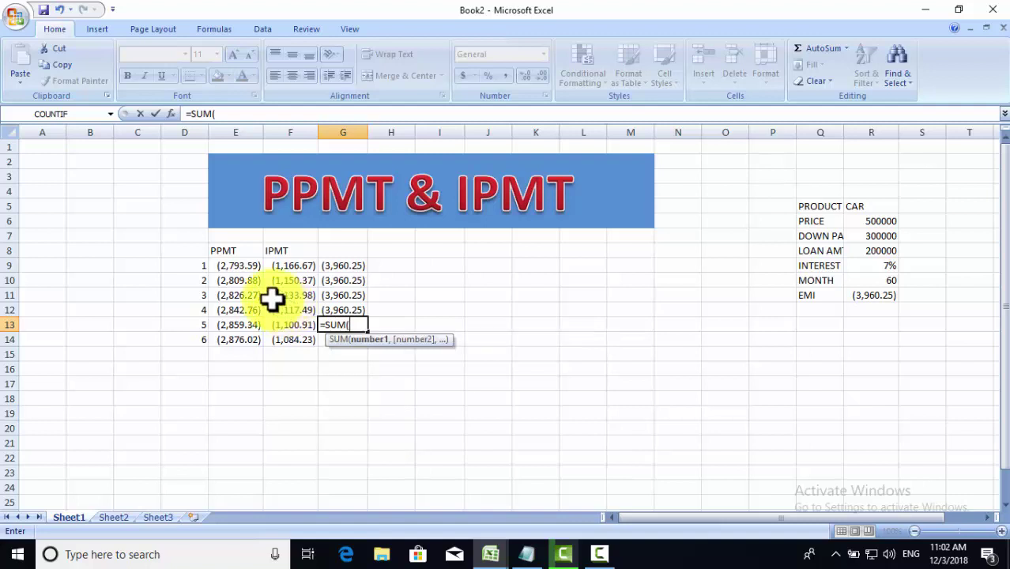
{"action": "left_click_drag", "start_coordinate": [234, 325], "coordinate": [285, 324]}
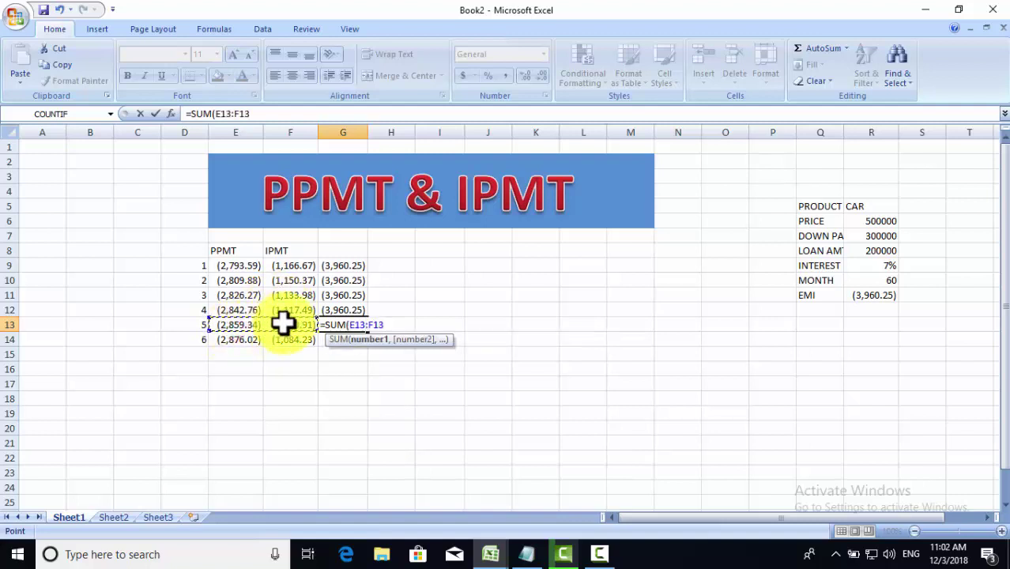
{"action": "type", "text": ")"}
{"action": "key", "text": "Return"}
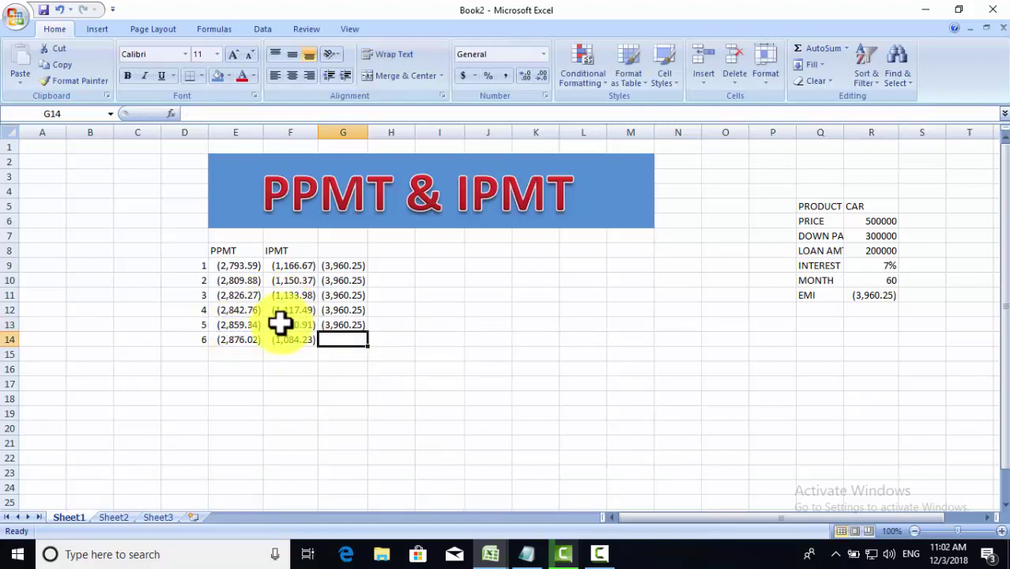
{"action": "type", "text": "=SUM"}
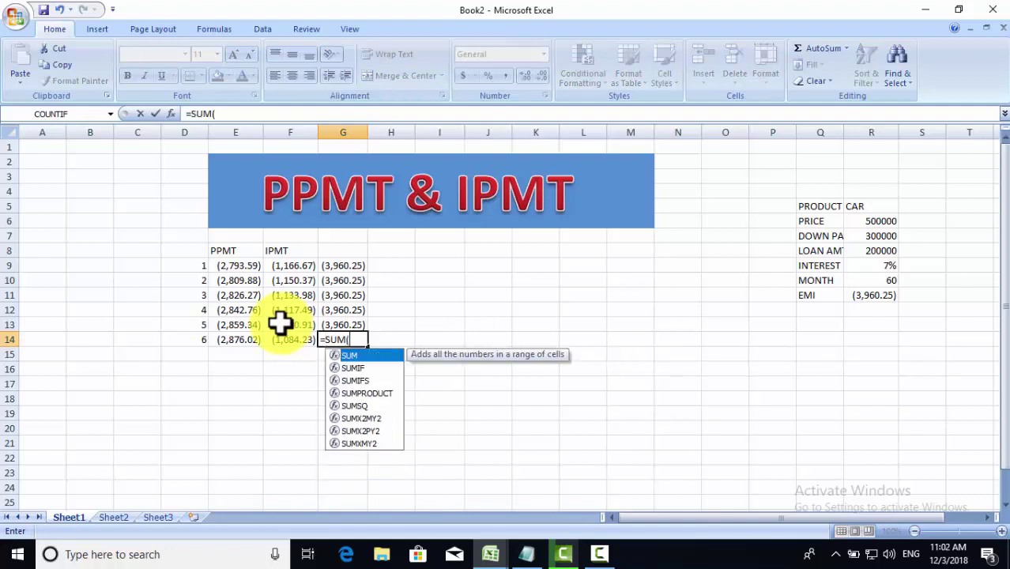
{"action": "type", "text": "("}
{"action": "left_click_drag", "start_coordinate": [228, 339], "coordinate": [275, 337]}
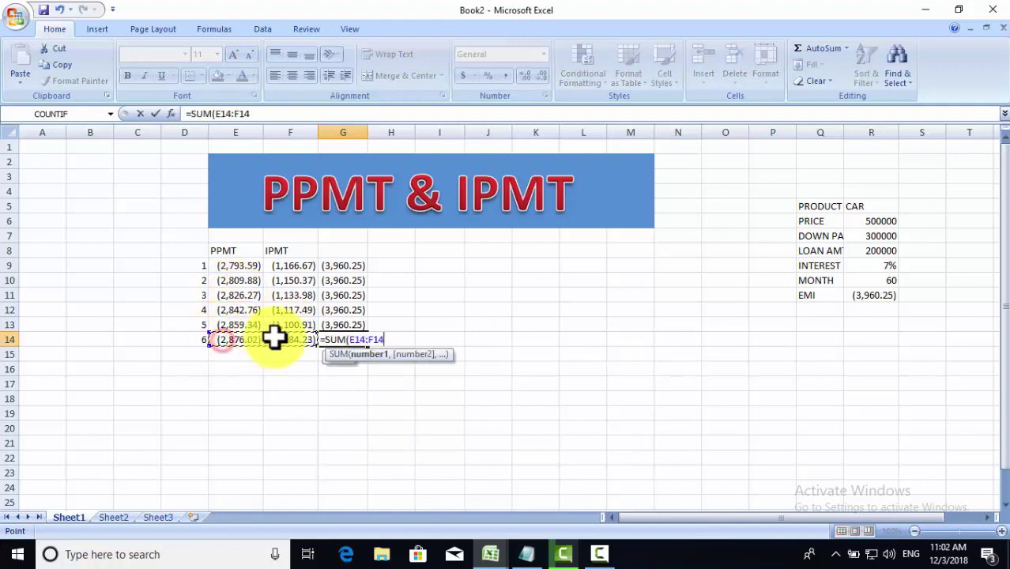
{"action": "type", "text": ")"}
{"action": "key", "text": "Return"}
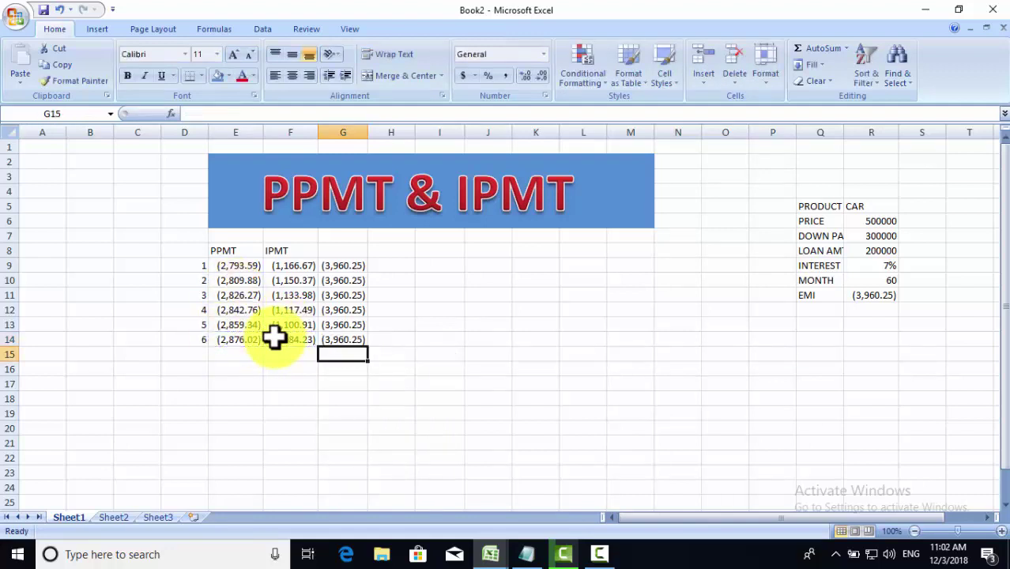
{"action": "left_click", "coordinate": [350, 270]}
{"action": "left_click_drag", "start_coordinate": [351, 271], "coordinate": [340, 342]}
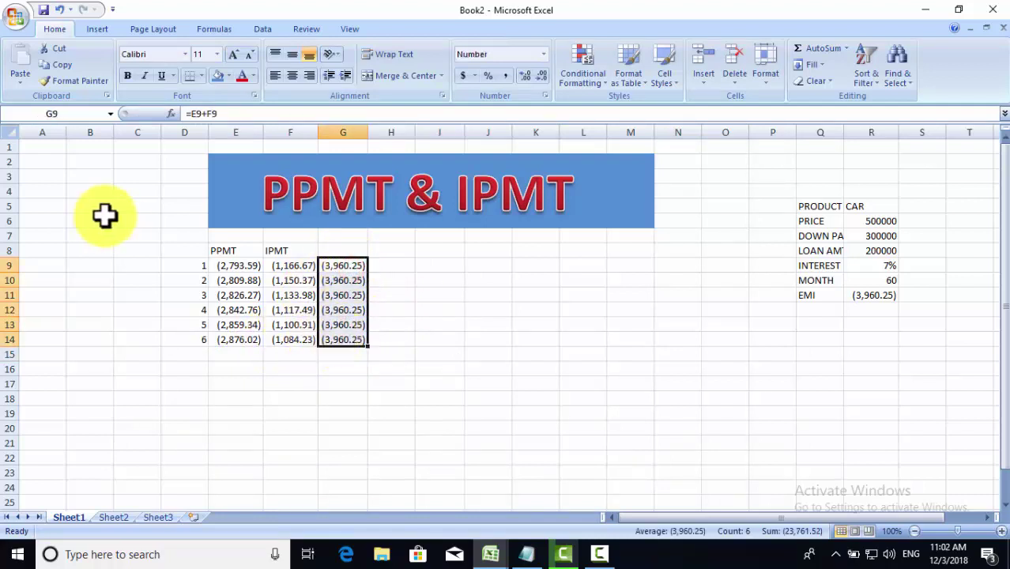
{"action": "left_click", "coordinate": [893, 297]}
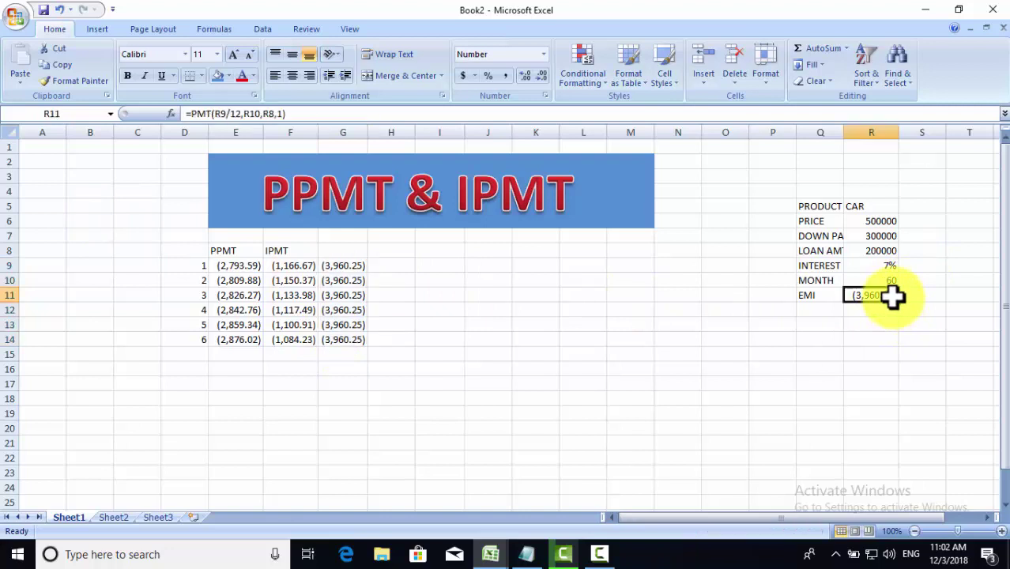
{"action": "left_click", "coordinate": [352, 312]}
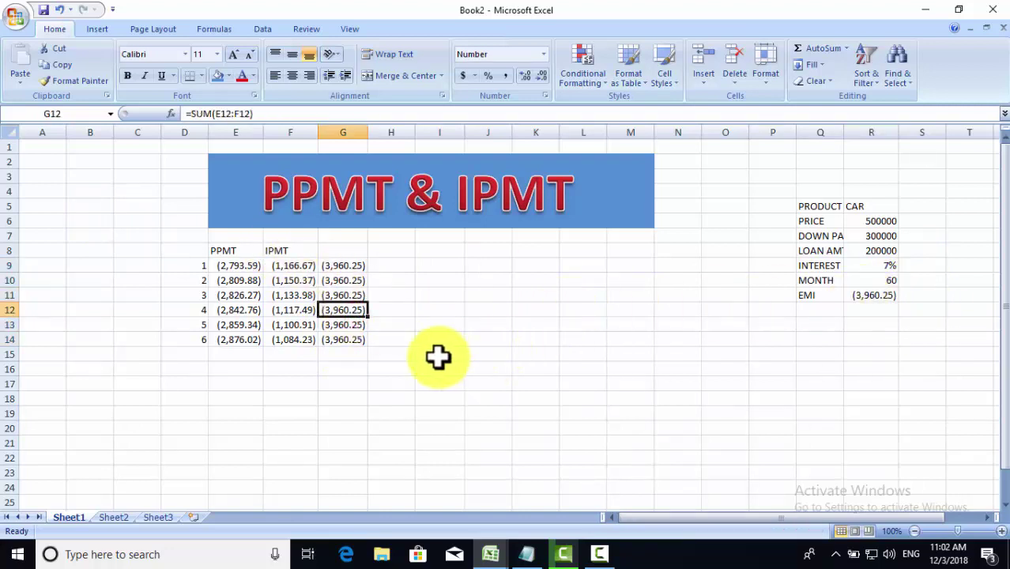
{"action": "left_click", "coordinate": [514, 321]}
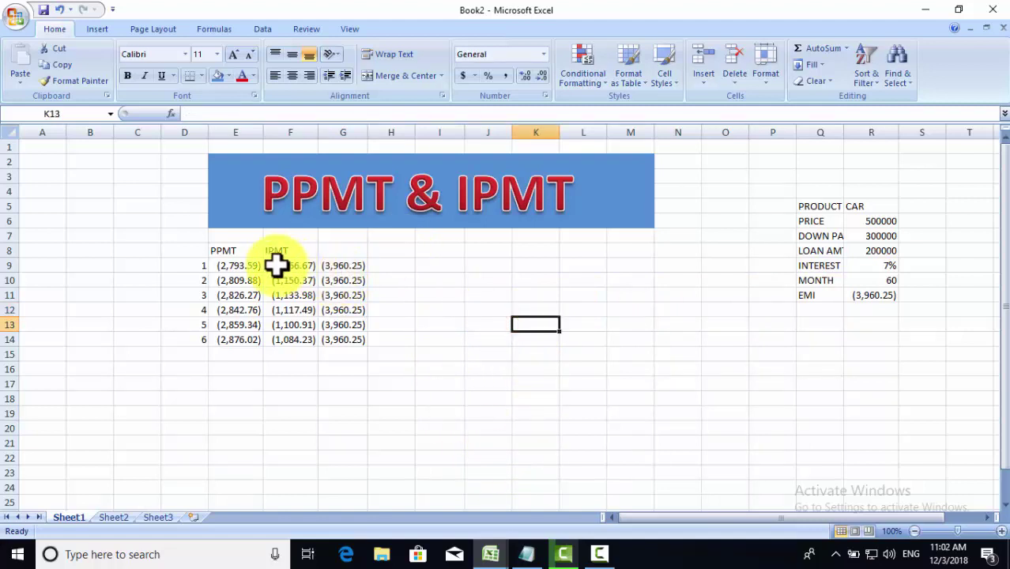
{"action": "left_click_drag", "start_coordinate": [245, 268], "coordinate": [234, 305]}
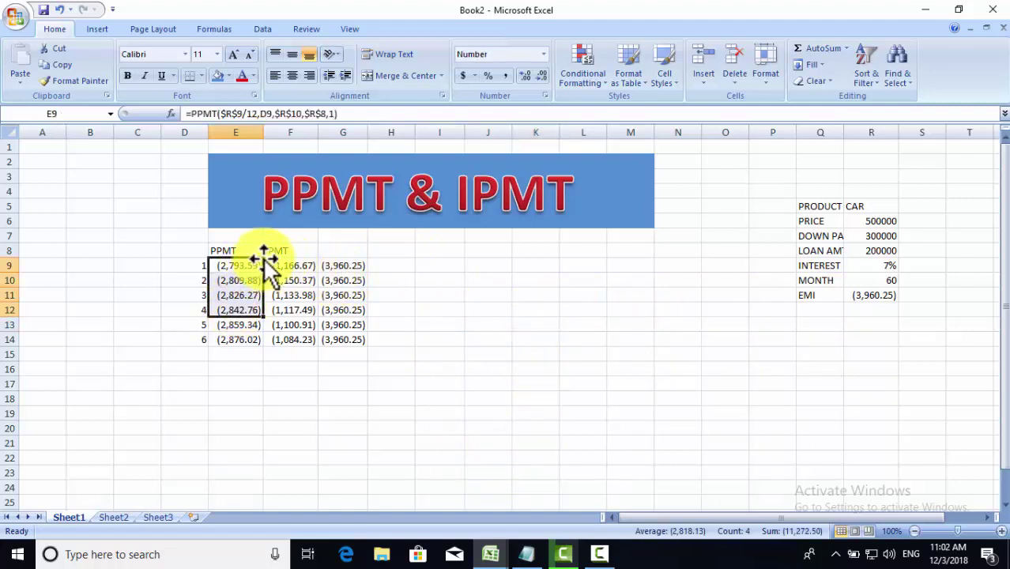
{"action": "left_click", "coordinate": [285, 261]}
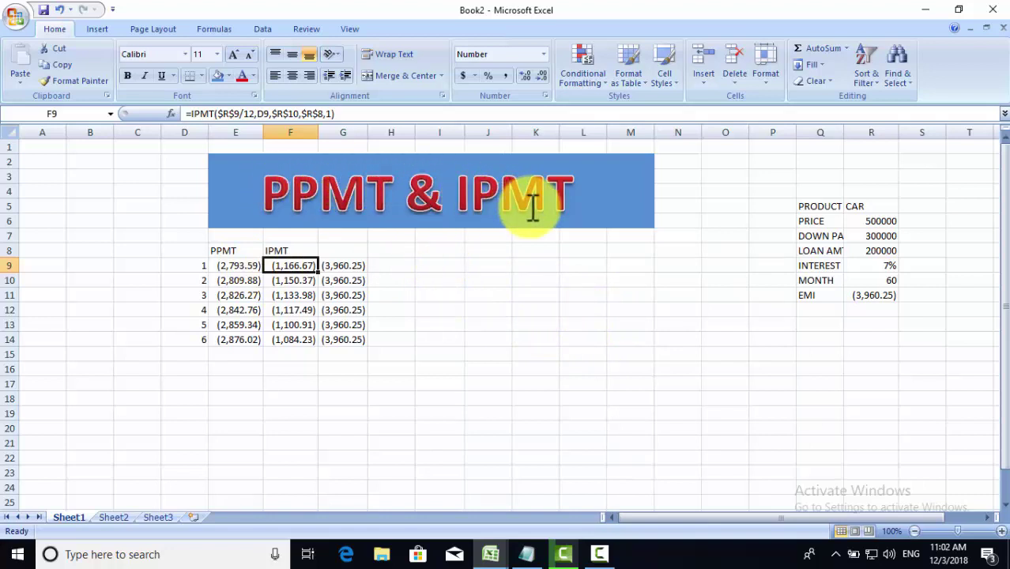
{"action": "left_click", "coordinate": [508, 299]}
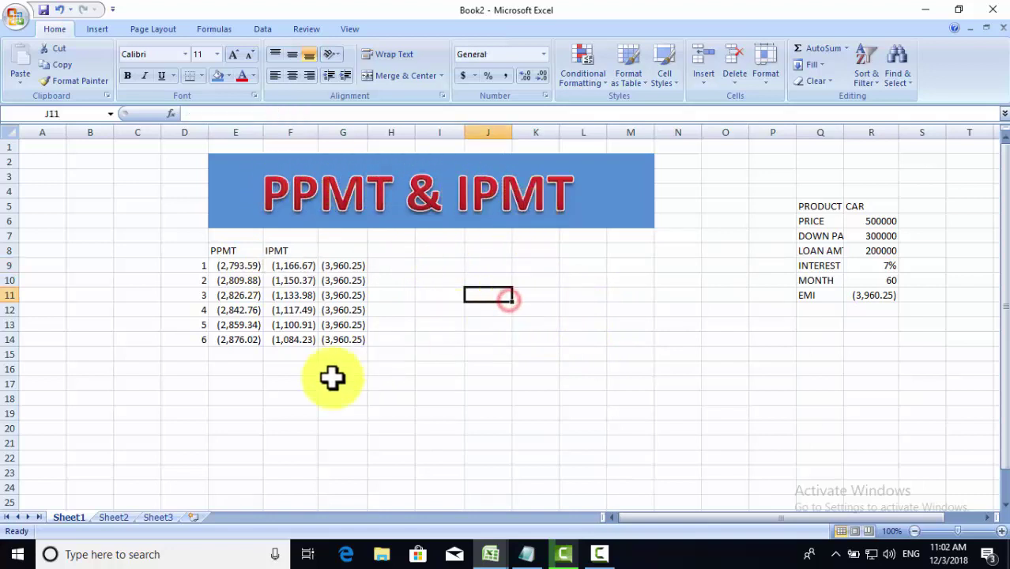